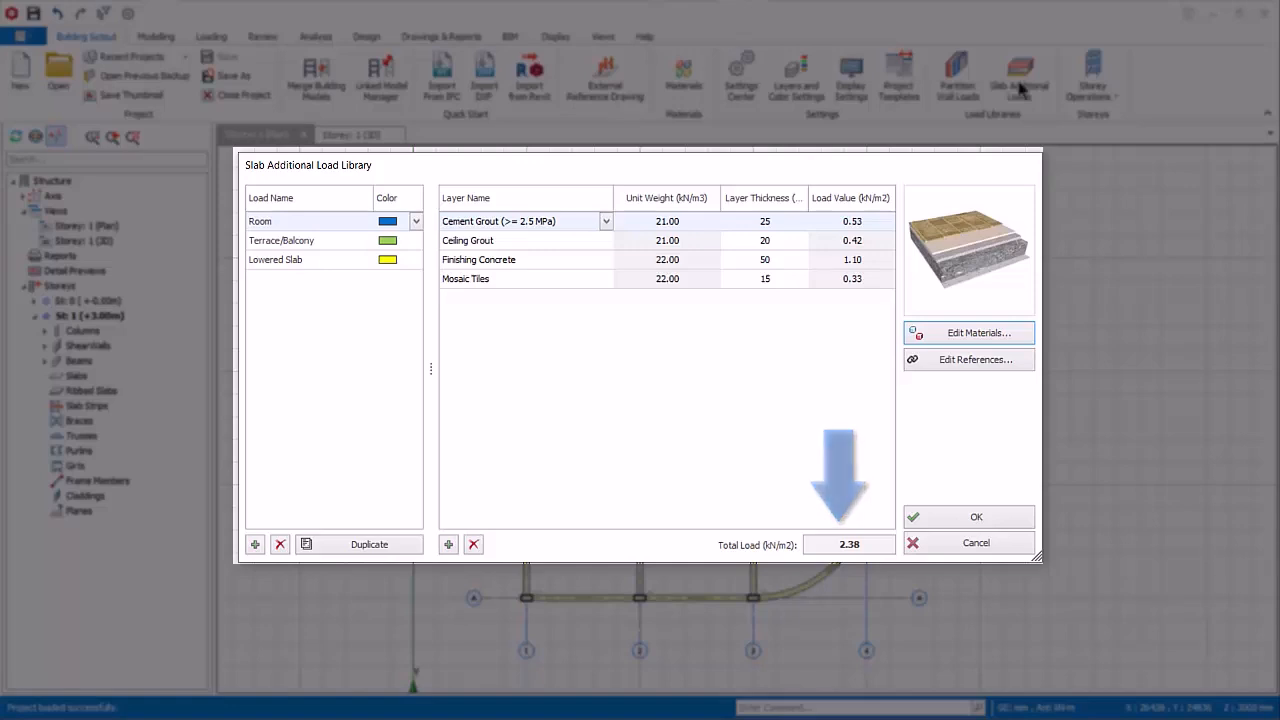
Step: Examine the load reference editing options of the slab additional load library without changing them
left_click(970, 360)
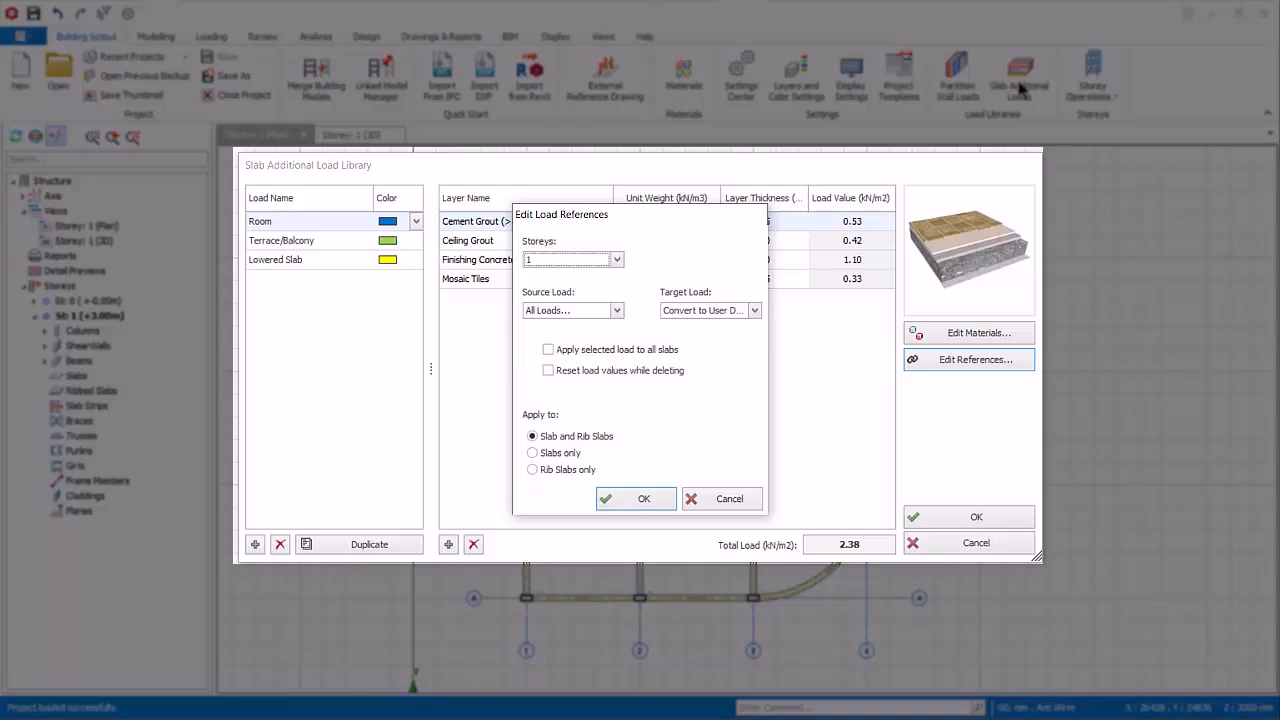
key("Escape")
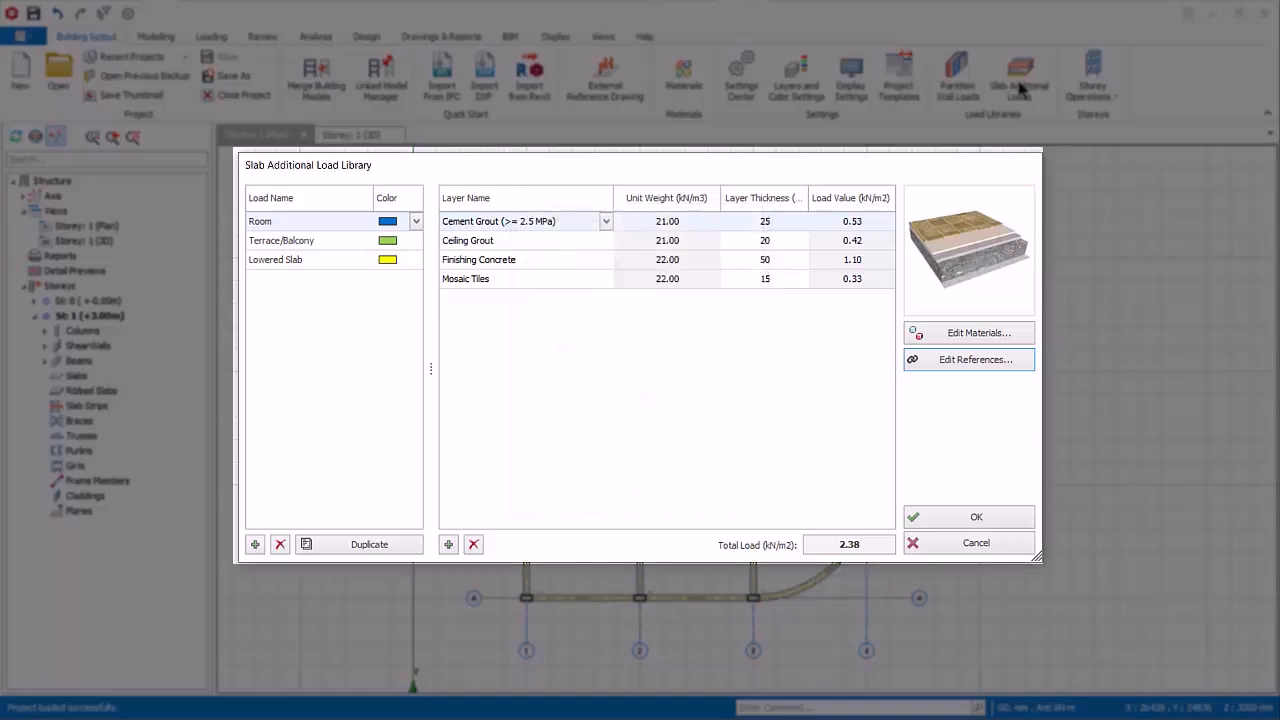
Step: Add a slab additional load named Roof to the library and set its color to RosyBrown
left_click(255, 544)
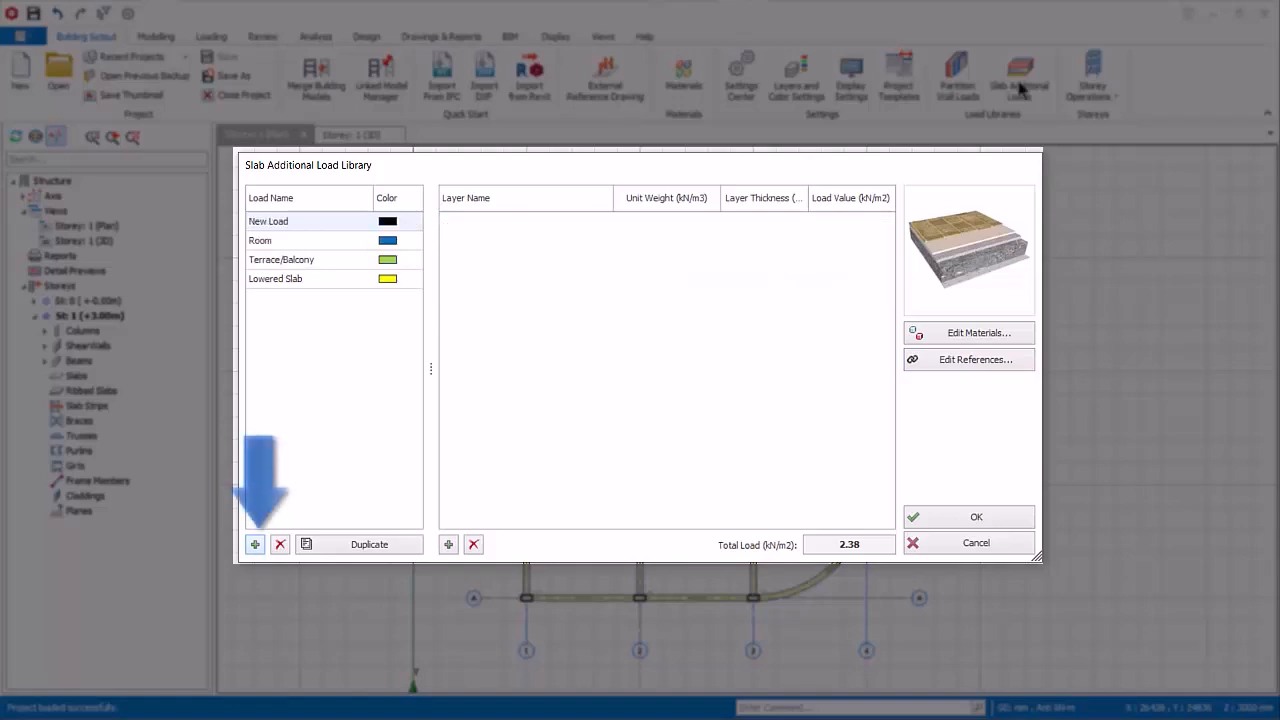
left_click(290, 221)
left_click_drag(290, 221, 248, 221)
type("Roof")
key("Tab")
left_click(416, 221)
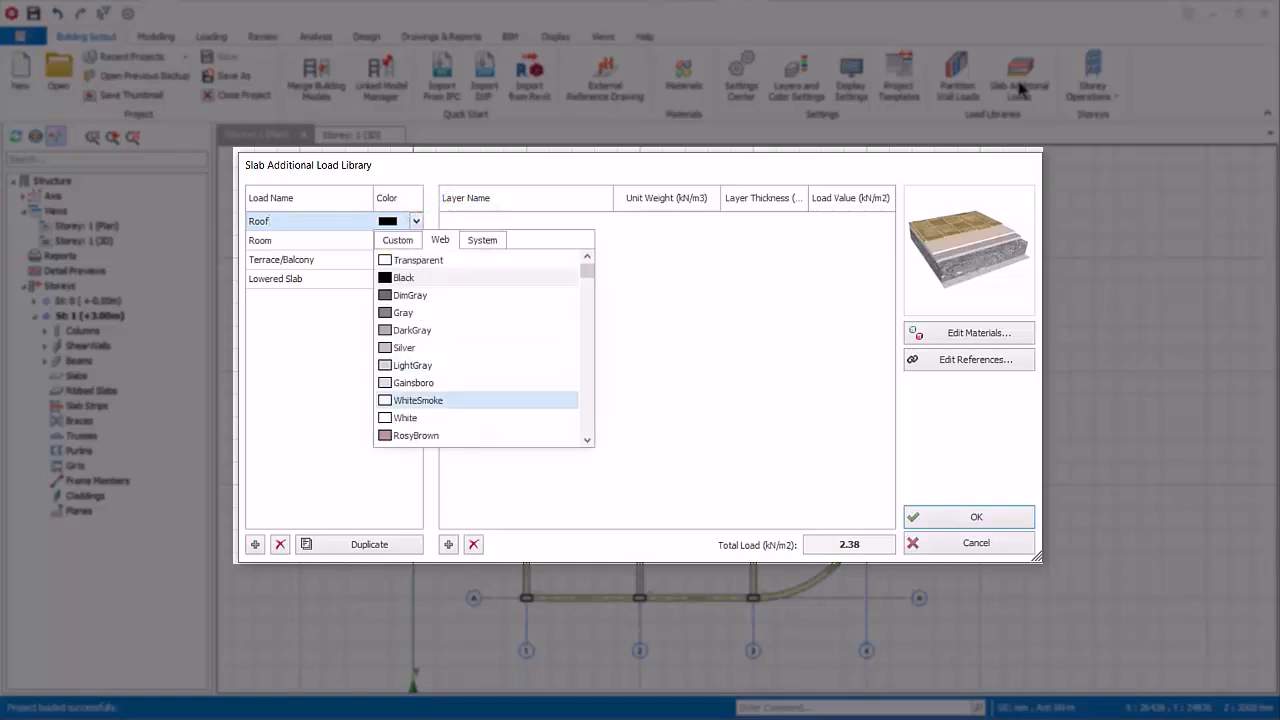
left_click(415, 435)
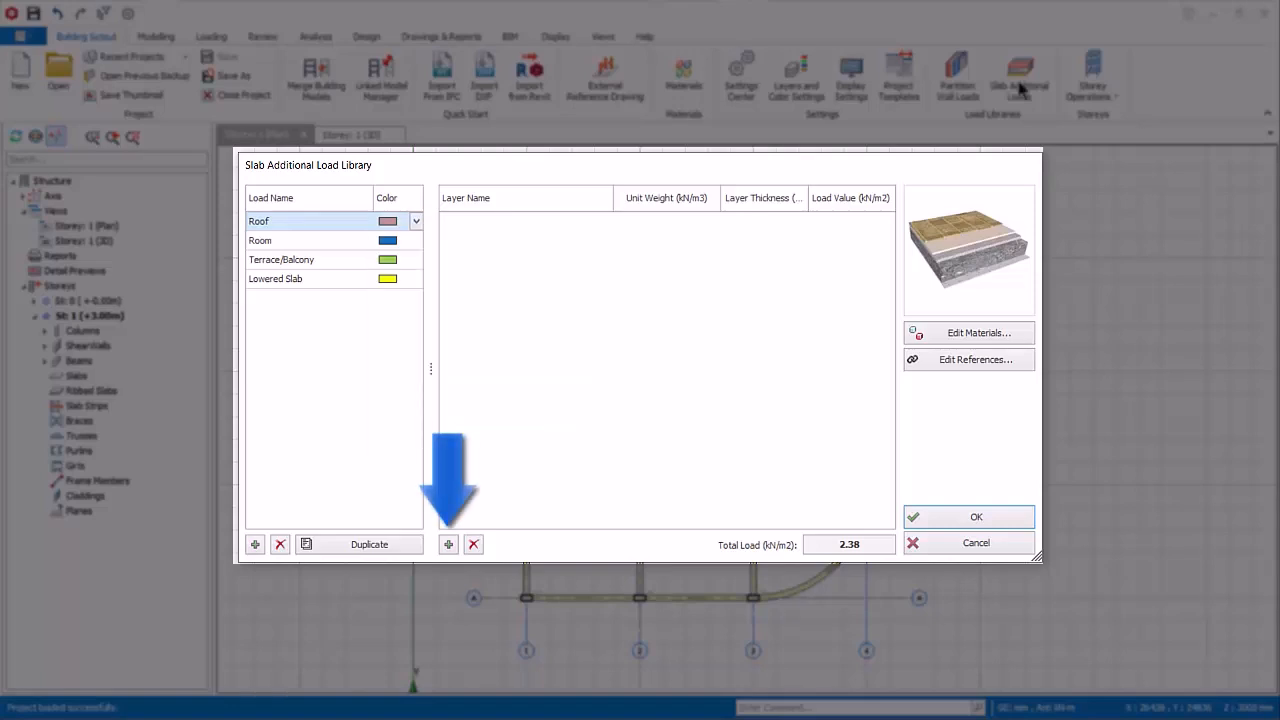
Step: Add a Cement Grout (>= 2.5 MPa) layer with a thickness of 30 to the Roof load
left_click(448, 544)
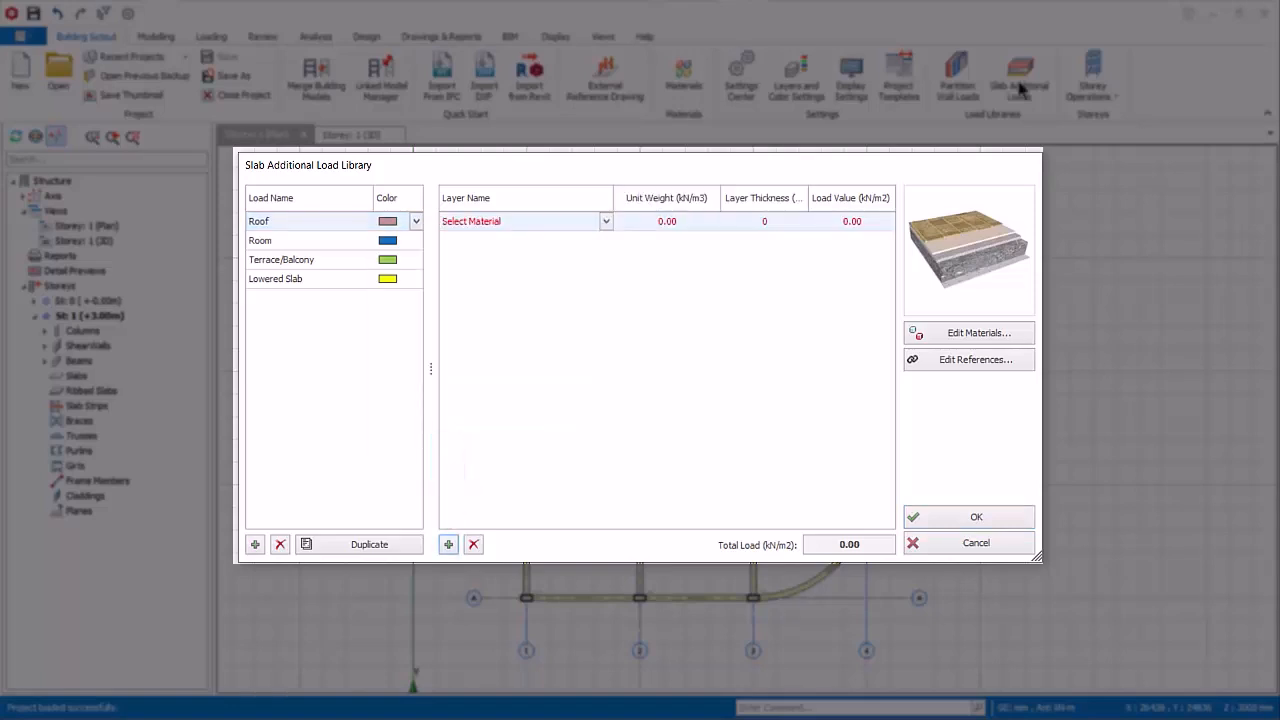
left_click(606, 221)
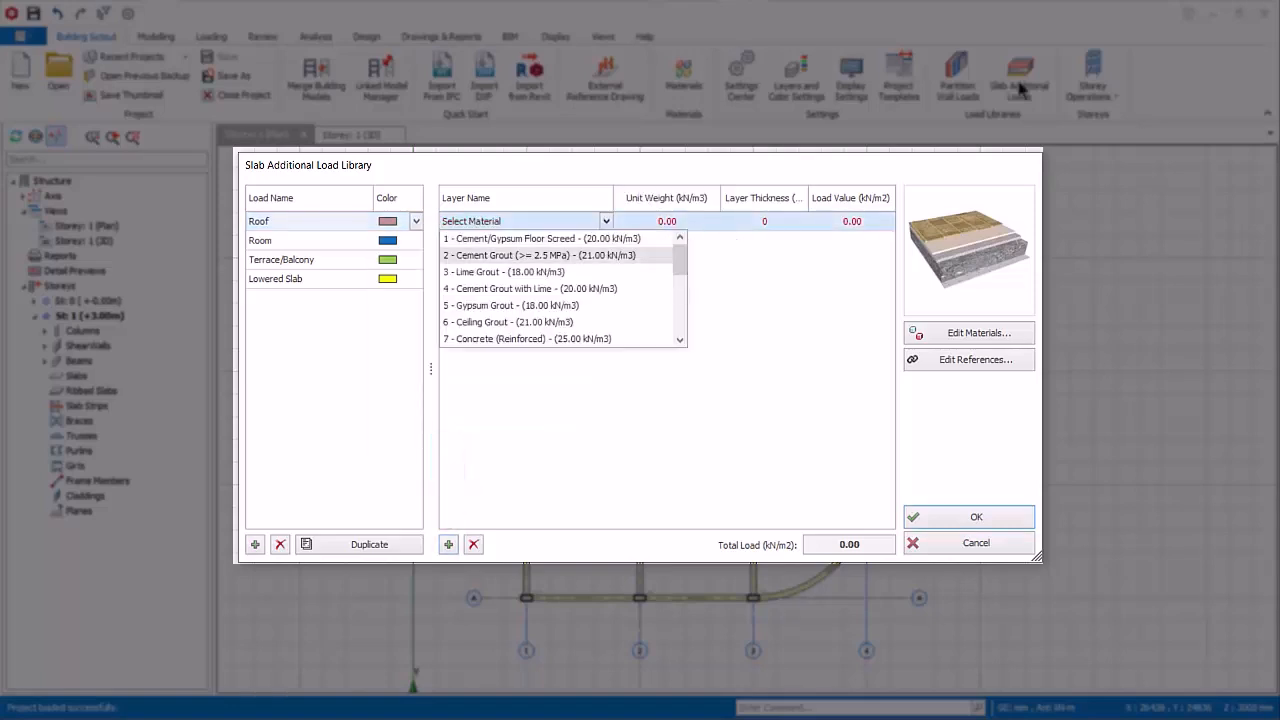
left_click(540, 255)
left_click(766, 221)
double_click(766, 221)
type("30")
key("Return")
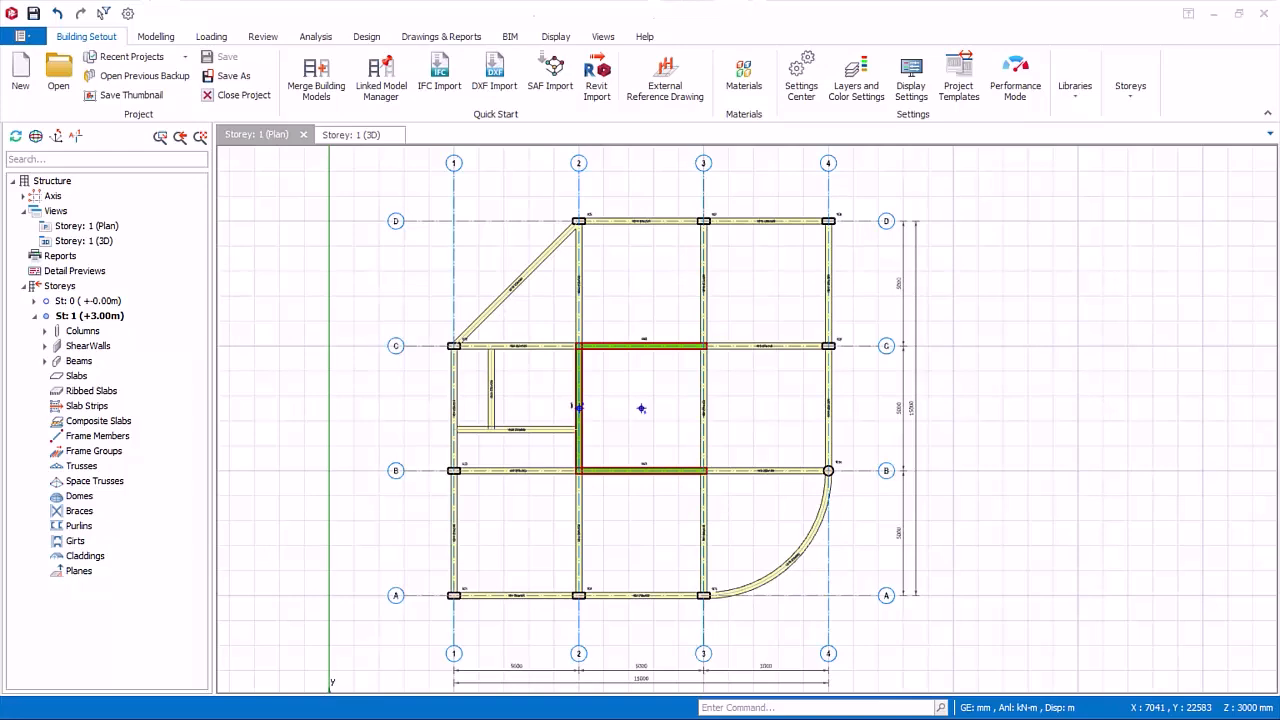
Step: In the automatic loading generator, enable the ==_, _== and =_= load patterns and Direction Dependent Pattern Loading
left_click(224, 40)
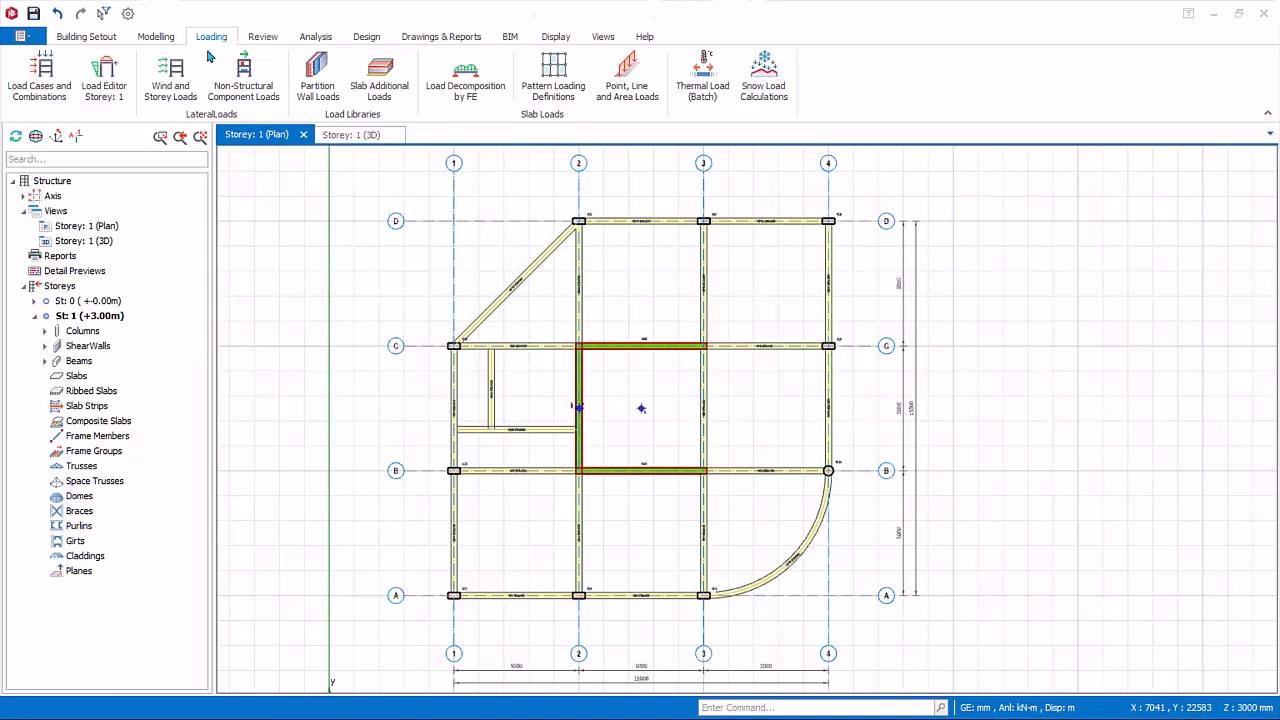
left_click(44, 97)
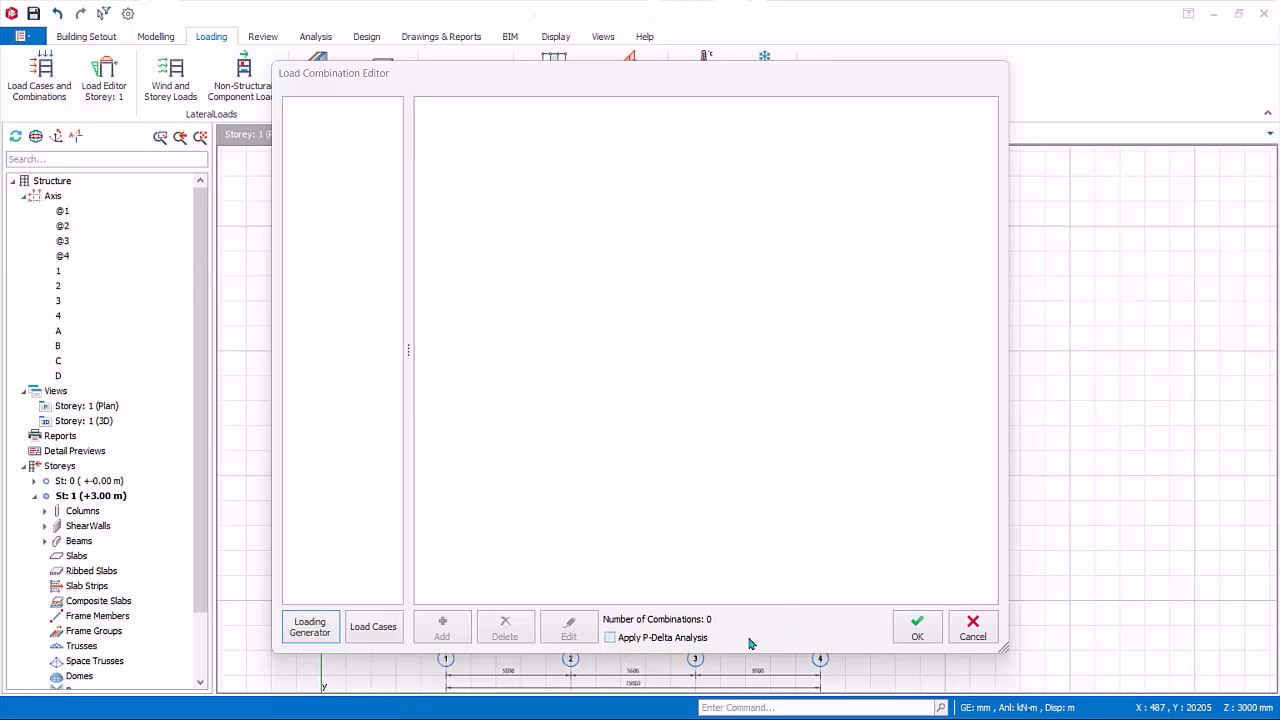
left_click(310, 627)
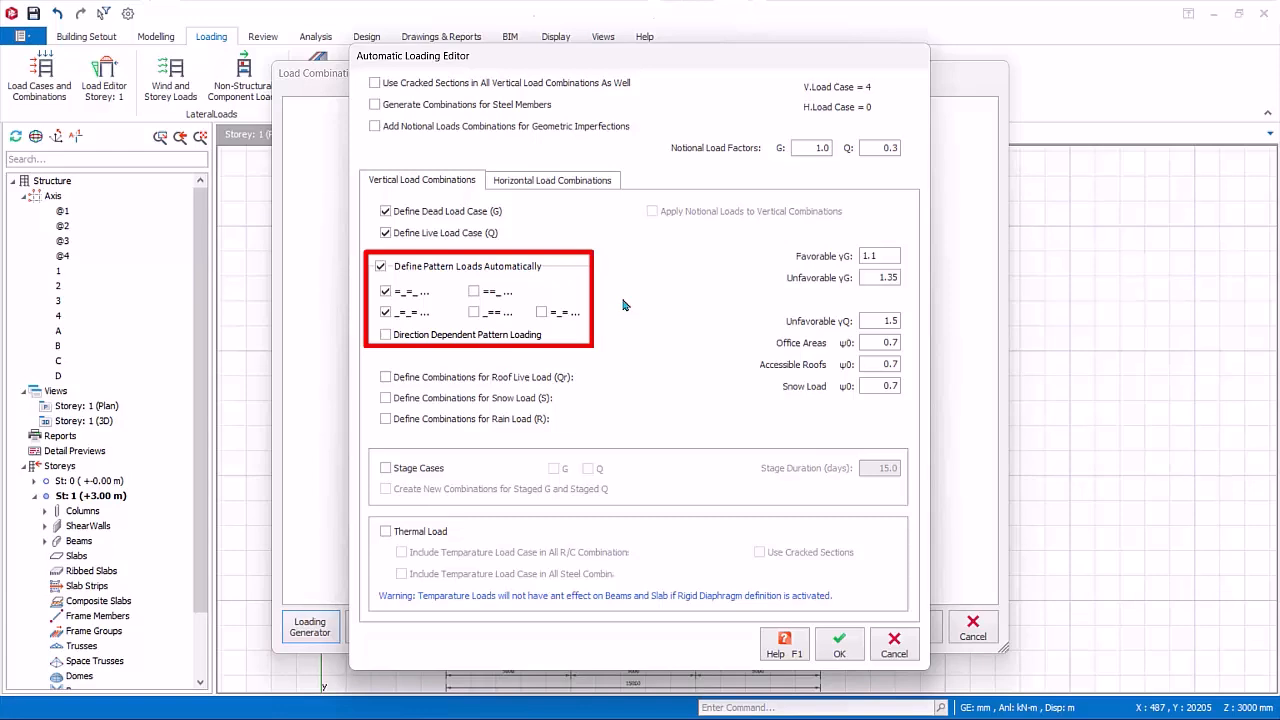
left_click(474, 291)
left_click(474, 312)
left_click(541, 312)
left_click(385, 335)
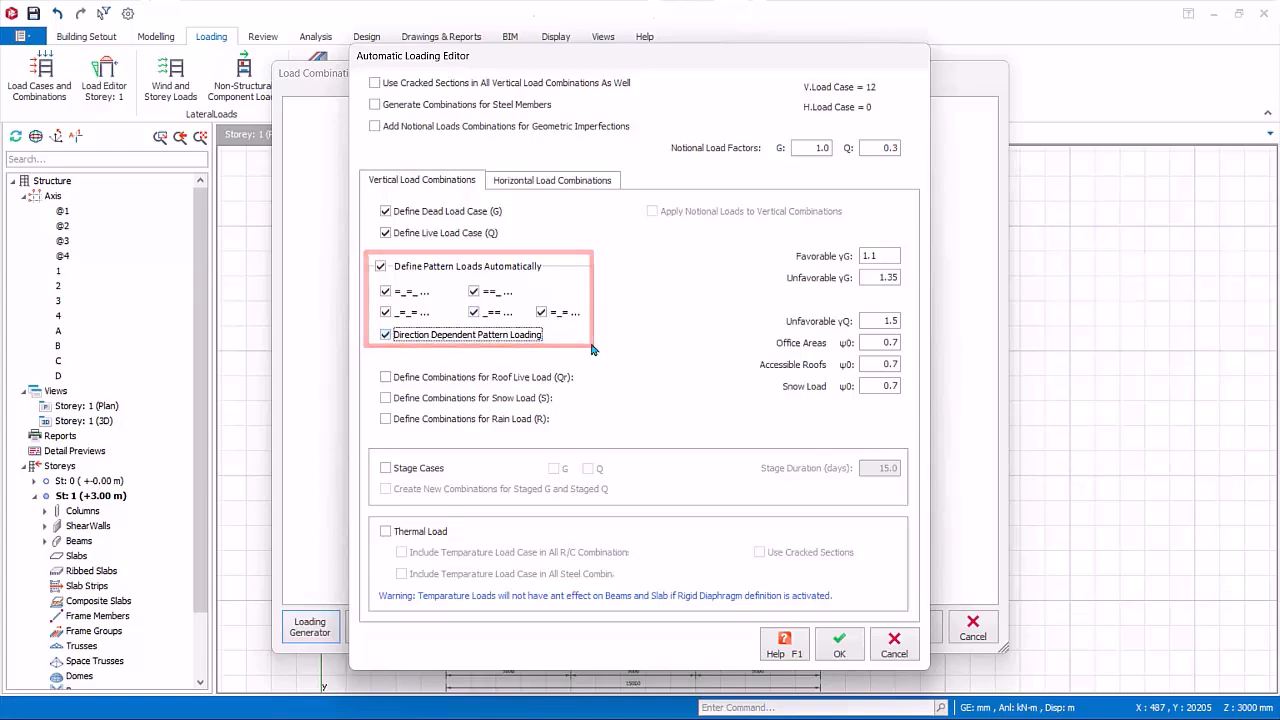
Step: Include Notional Loading in the horizontal load combinations and generate the load combinations
left_click(537, 184)
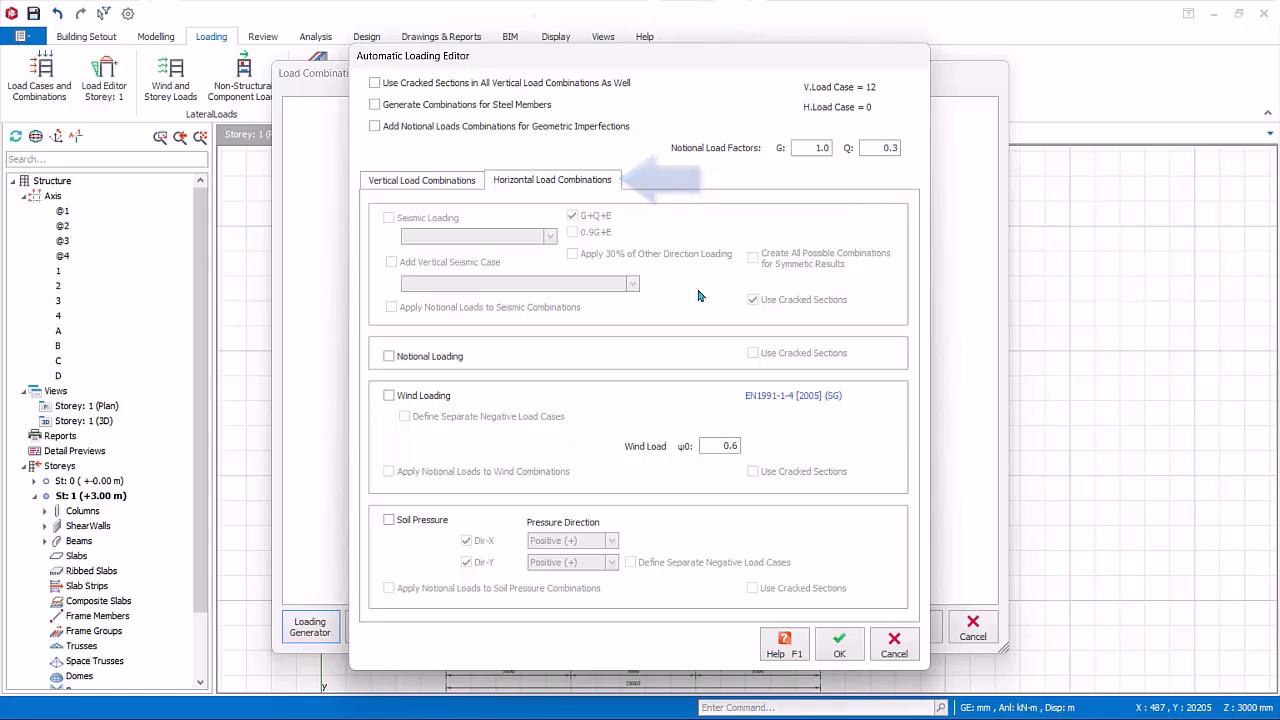
left_click(389, 356)
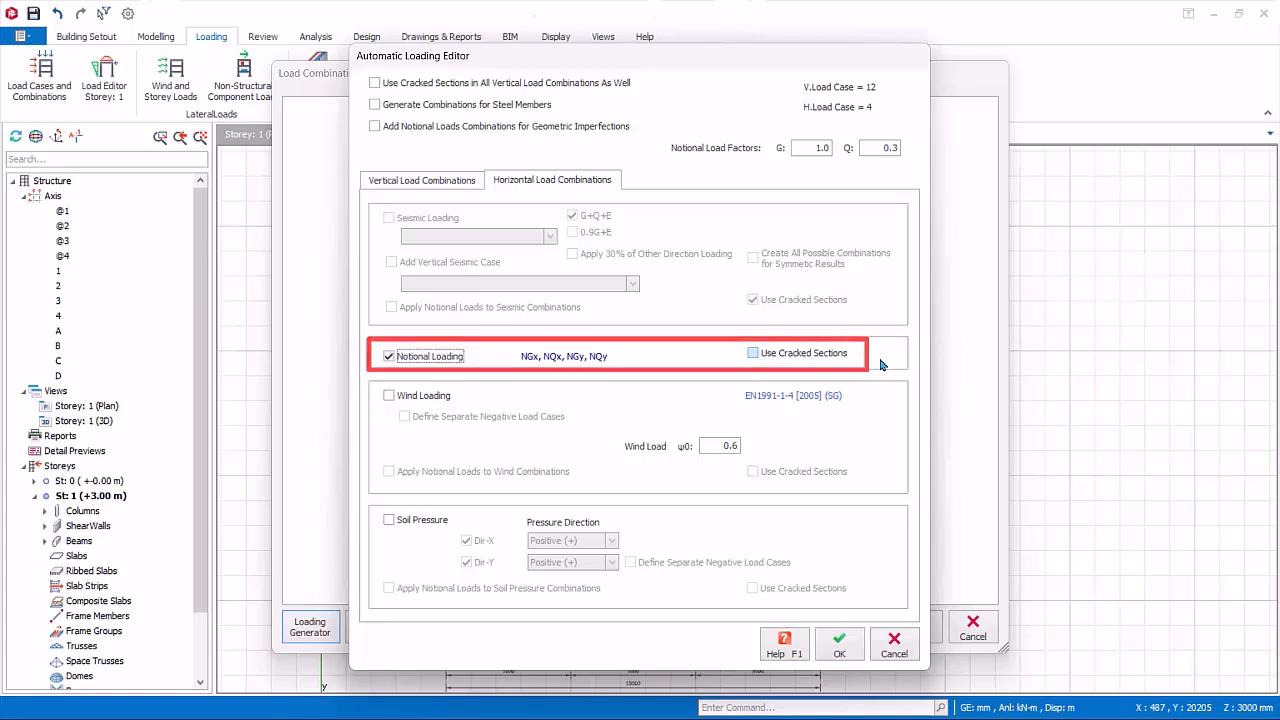
left_click(839, 645)
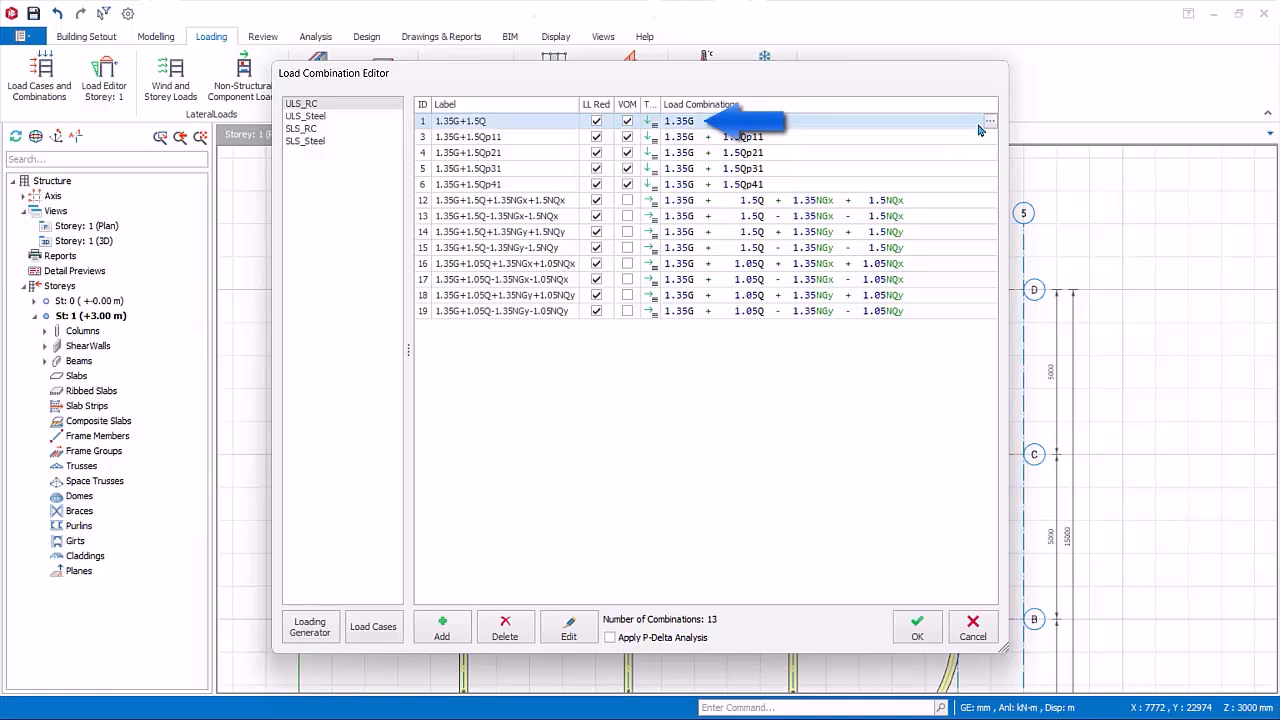
Step: Examine the load case factors of the first ULS_RC combination and the list of ULS_Steel combinations
left_click(989, 123)
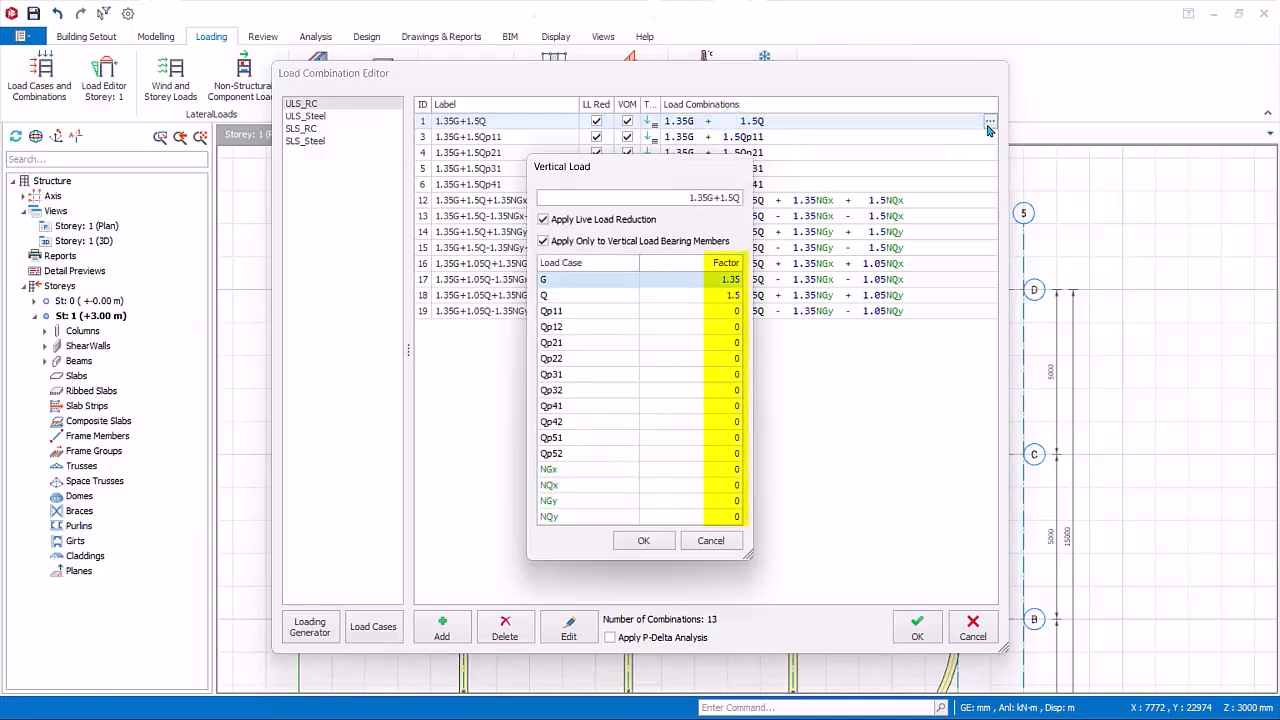
double_click(718, 280)
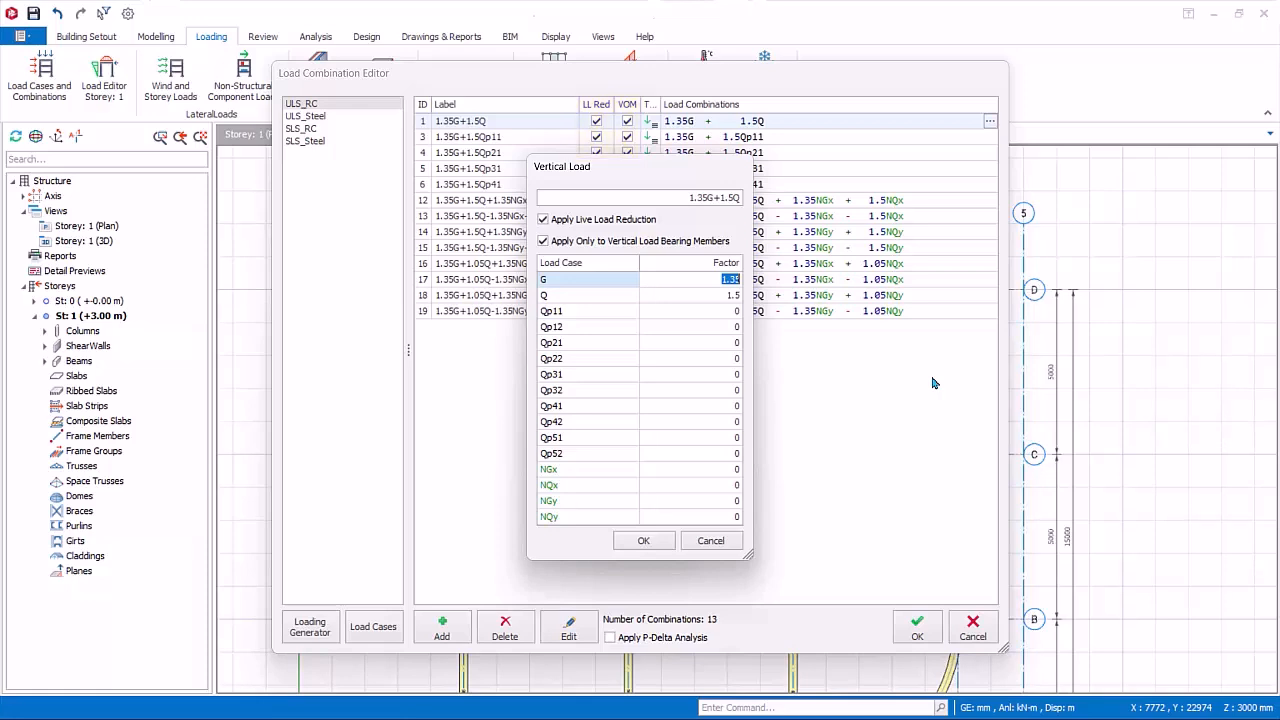
left_click(720, 545)
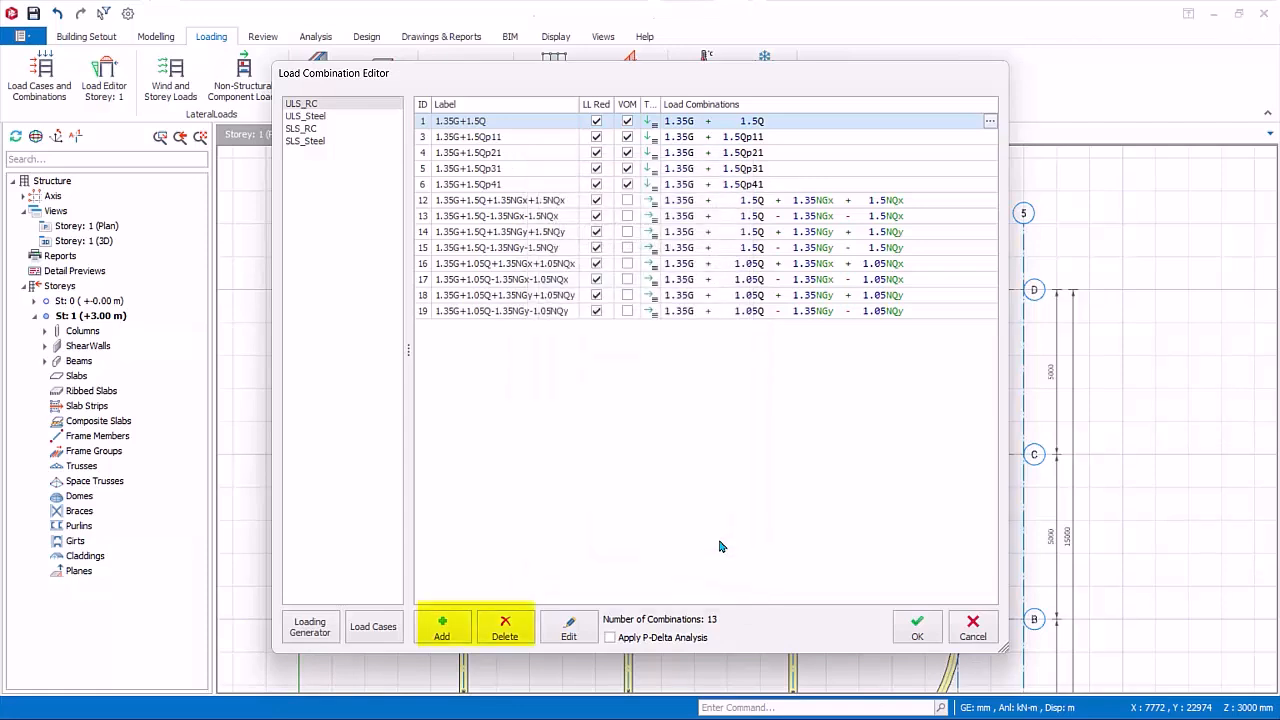
left_click(320, 117)
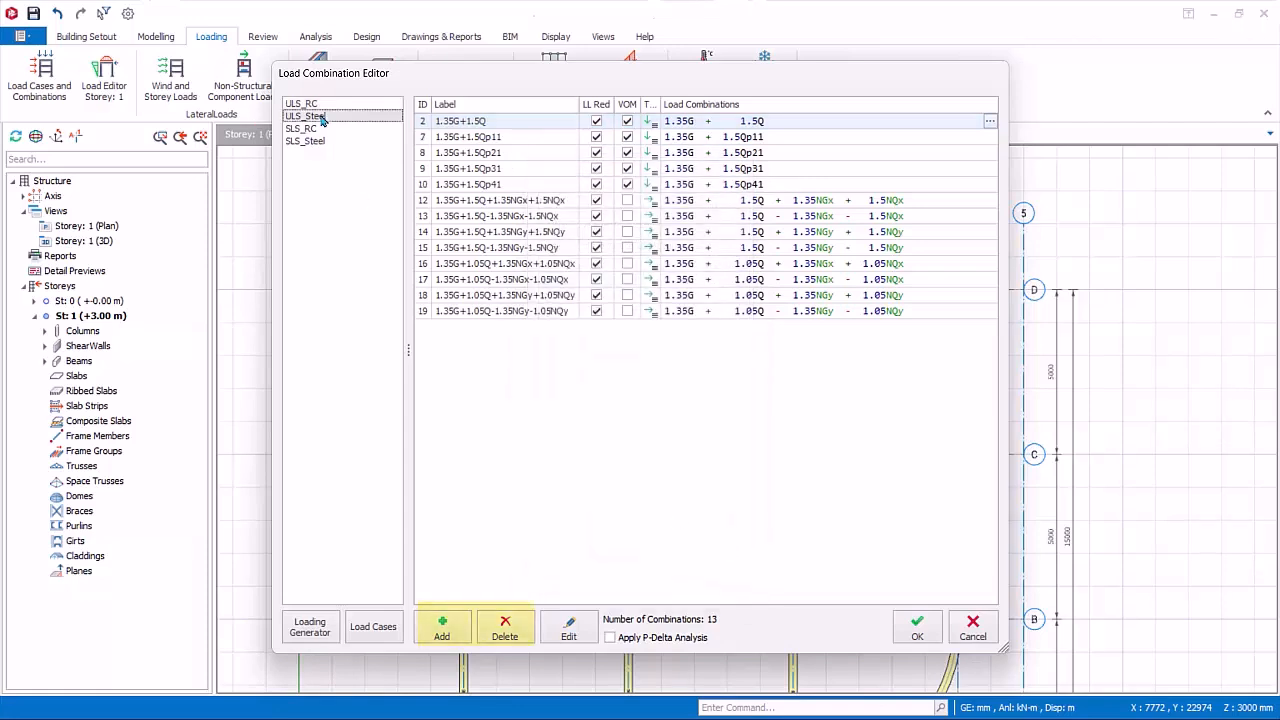
Step: Examine the generated load cases, from dead and live loads through to the notional loads
left_click(375, 630)
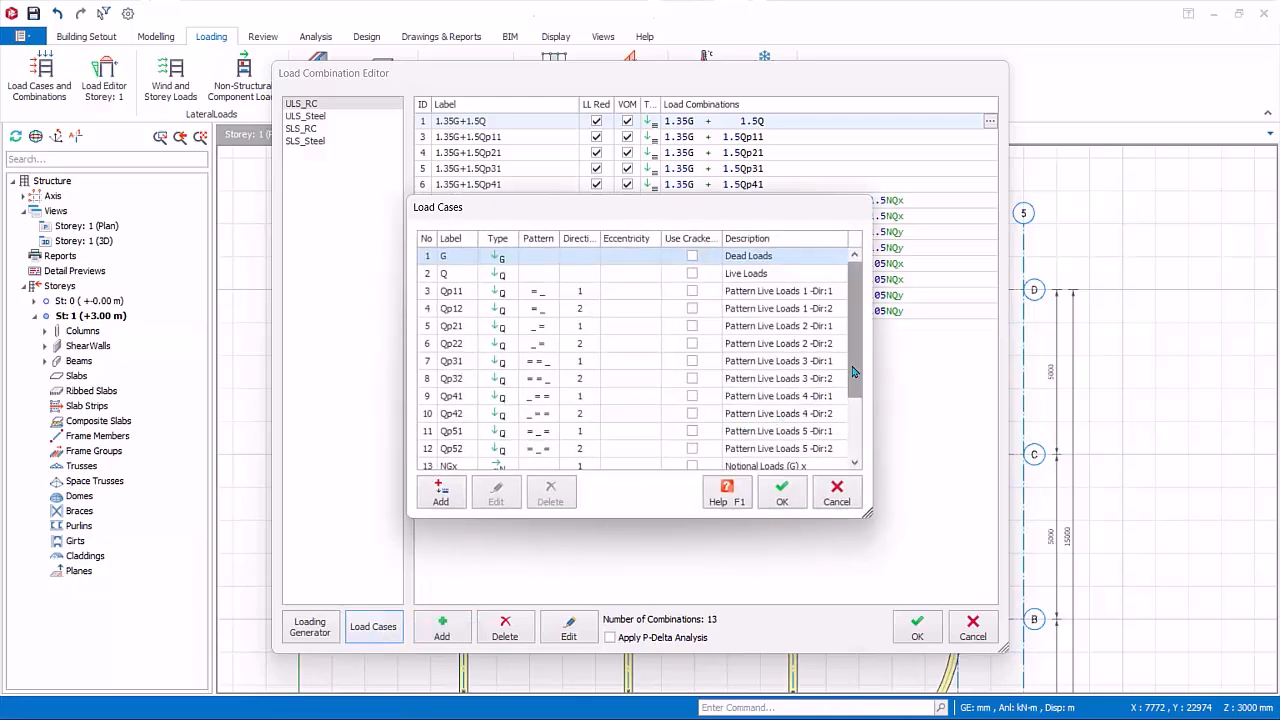
left_click_drag(853, 372, 855, 420)
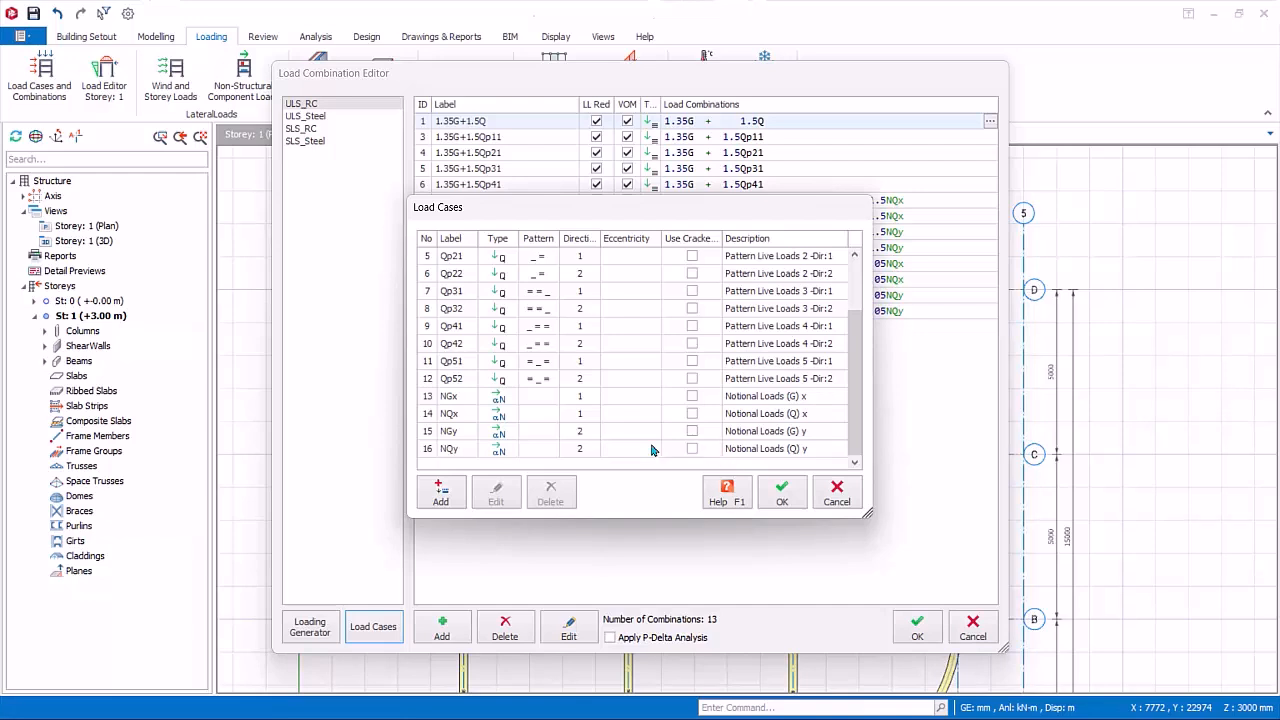
left_click(452, 449)
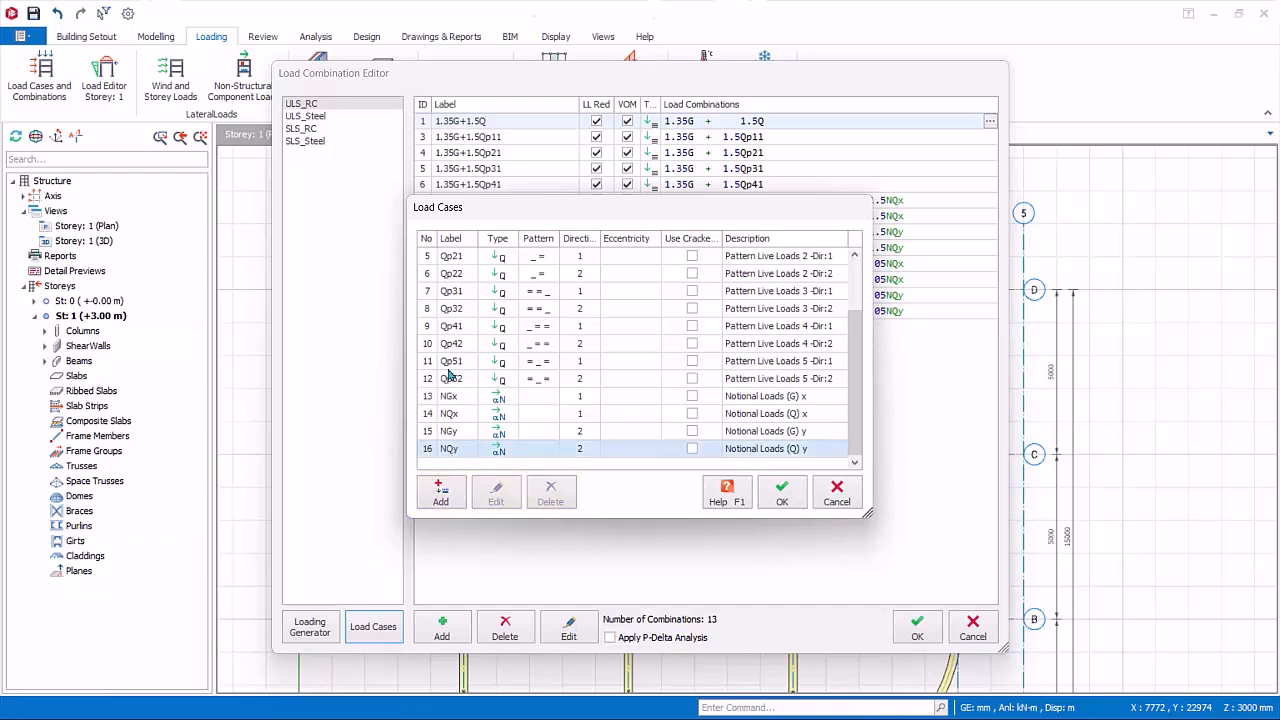
scroll(535, 342, "up", 2)
Step: Check the pattern direction options of load case Qp11 without changing them, and accept the generated load combinations
left_click(463, 291)
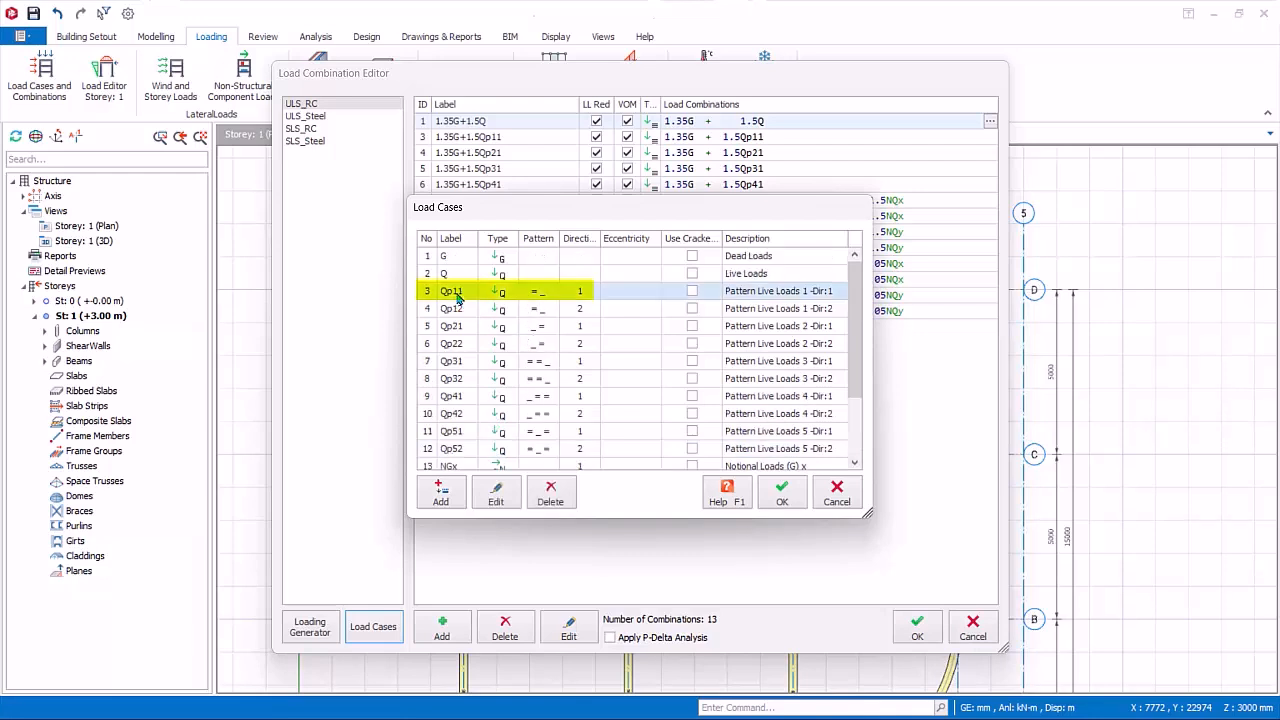
left_click(500, 504)
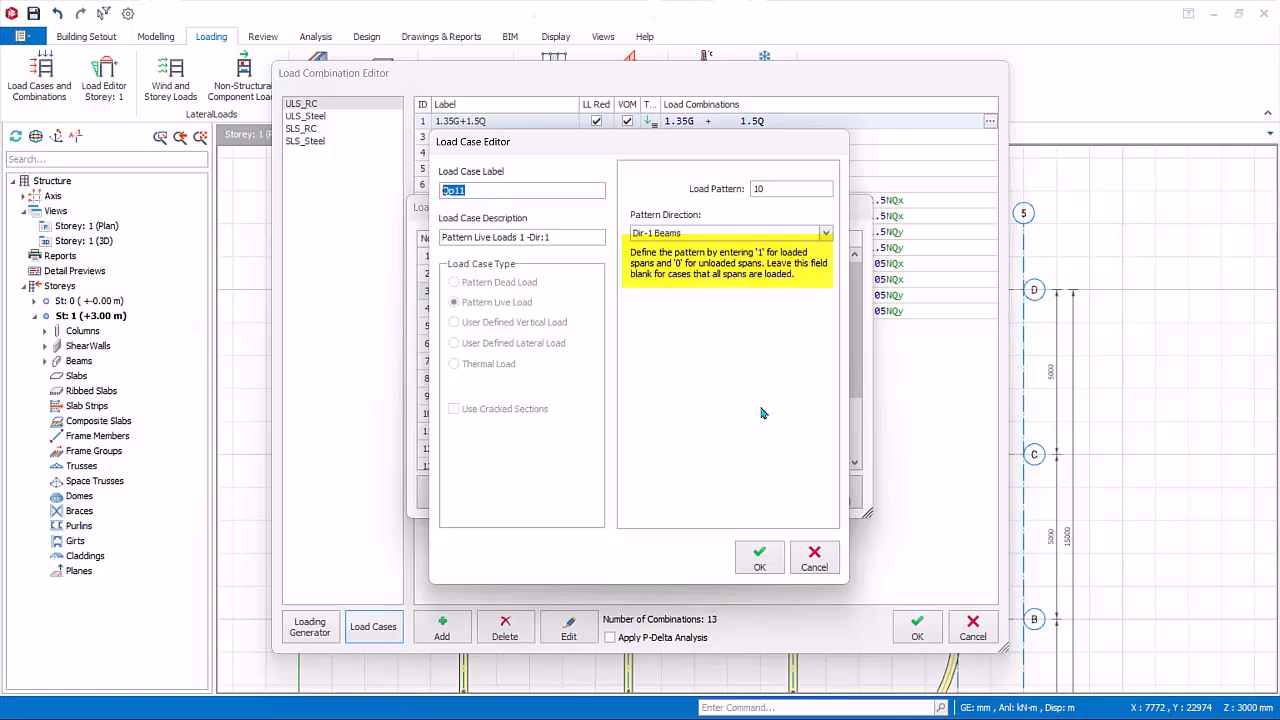
left_click(825, 234)
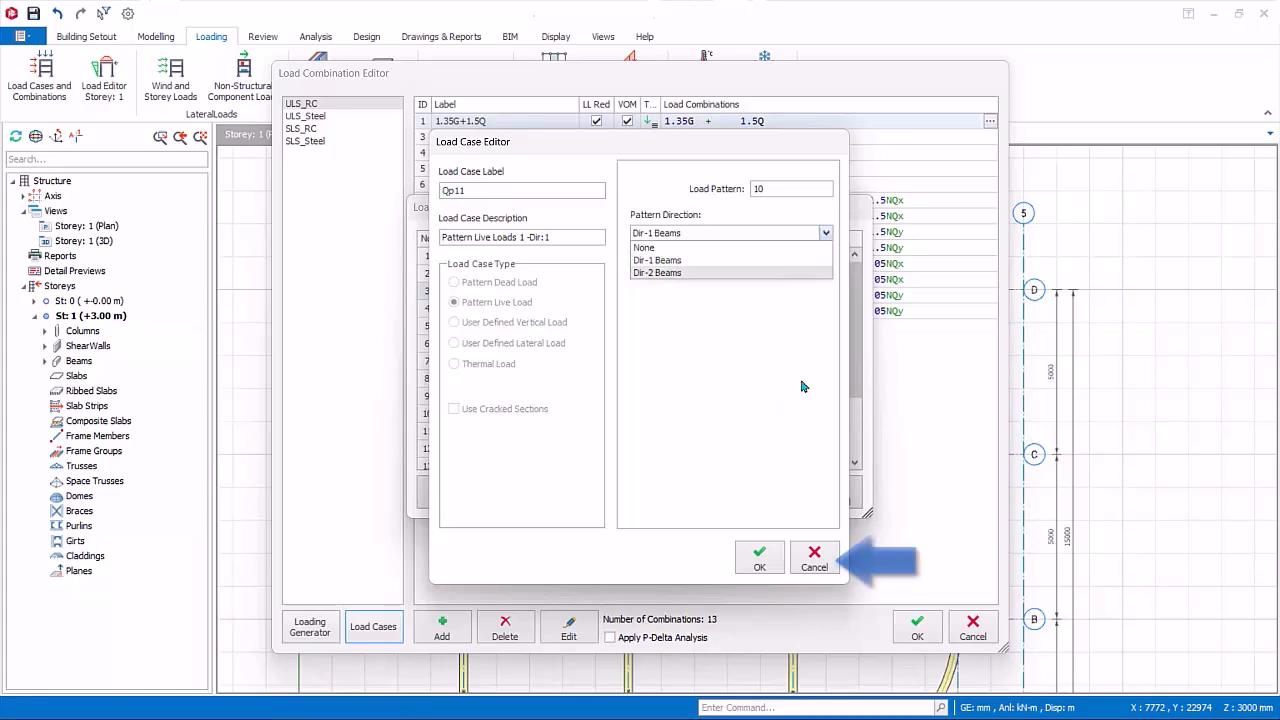
left_click(818, 553)
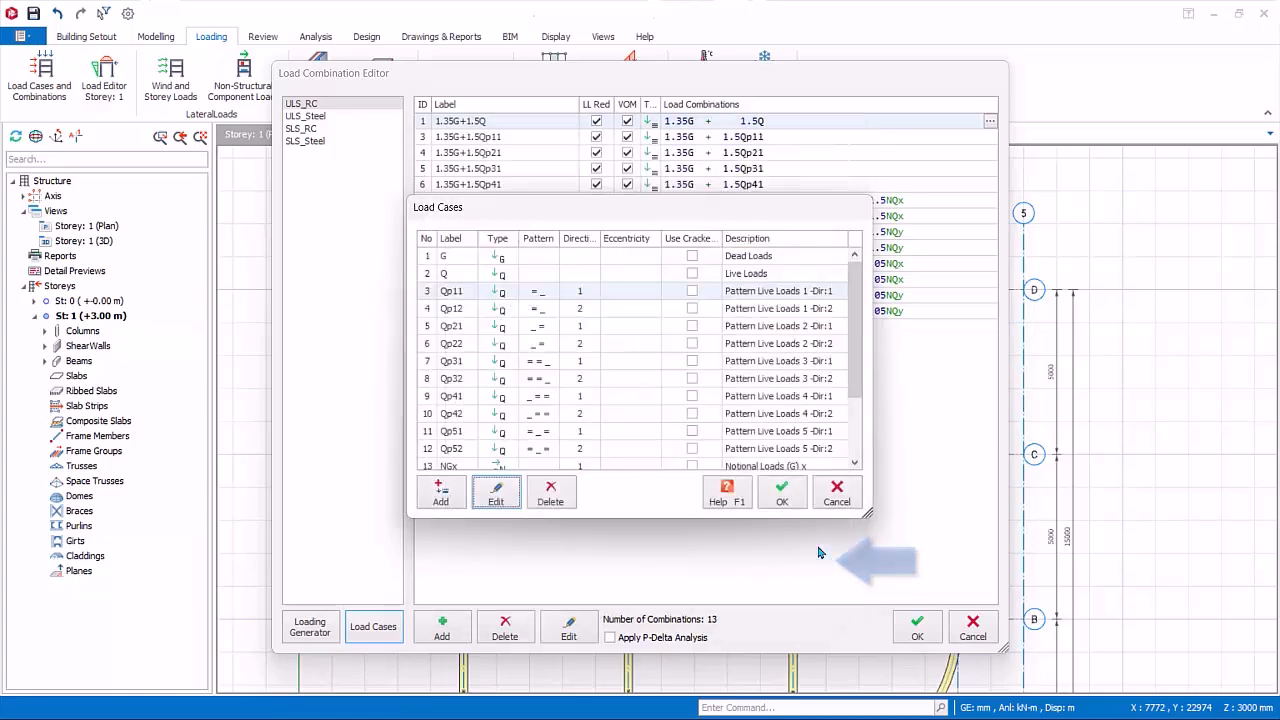
left_click(836, 498)
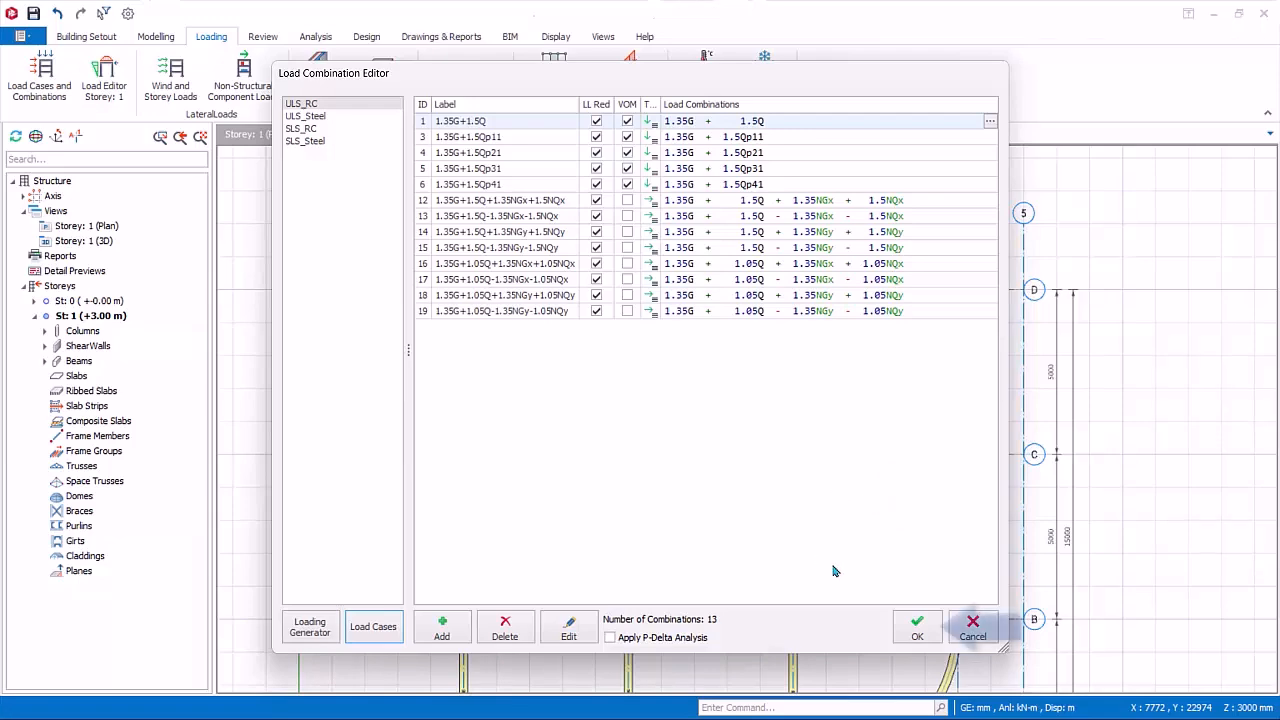
left_click(920, 628)
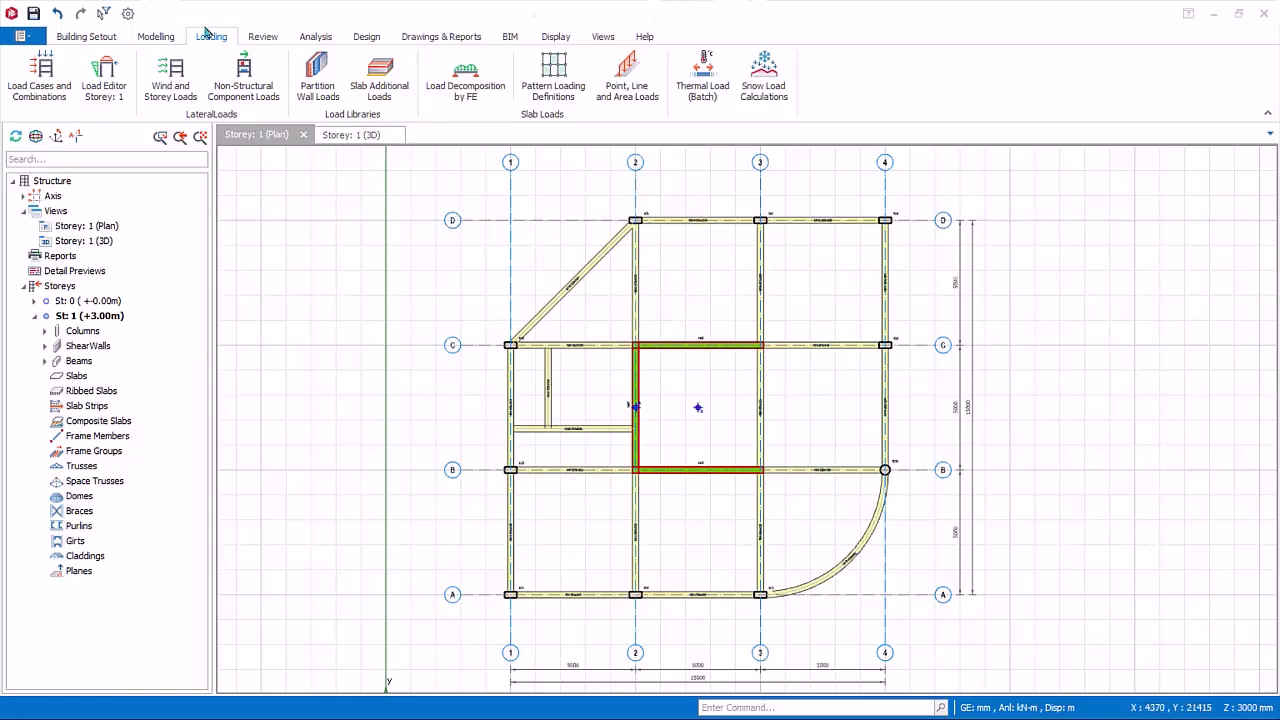
Step: Start a new slab with a thickness of 200 mm and a concrete cover of 30 mm
left_click(156, 36)
left_click(426, 76)
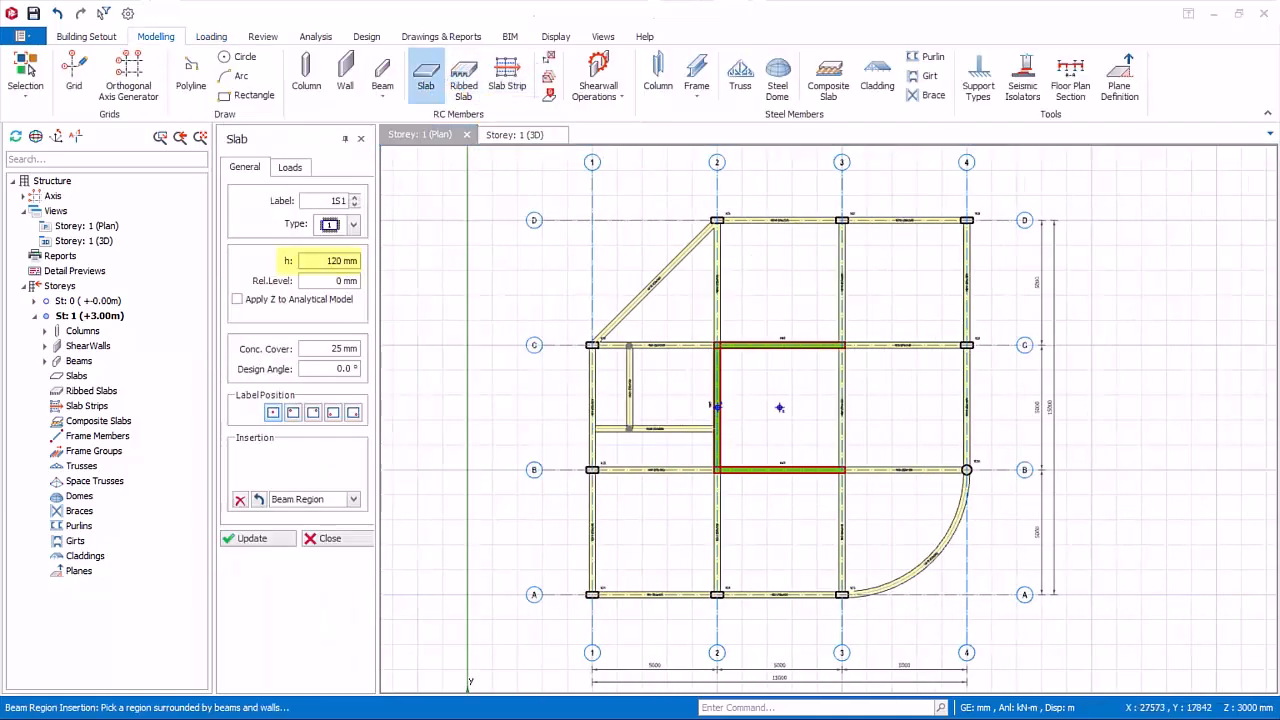
left_click_drag(325, 261, 382, 262)
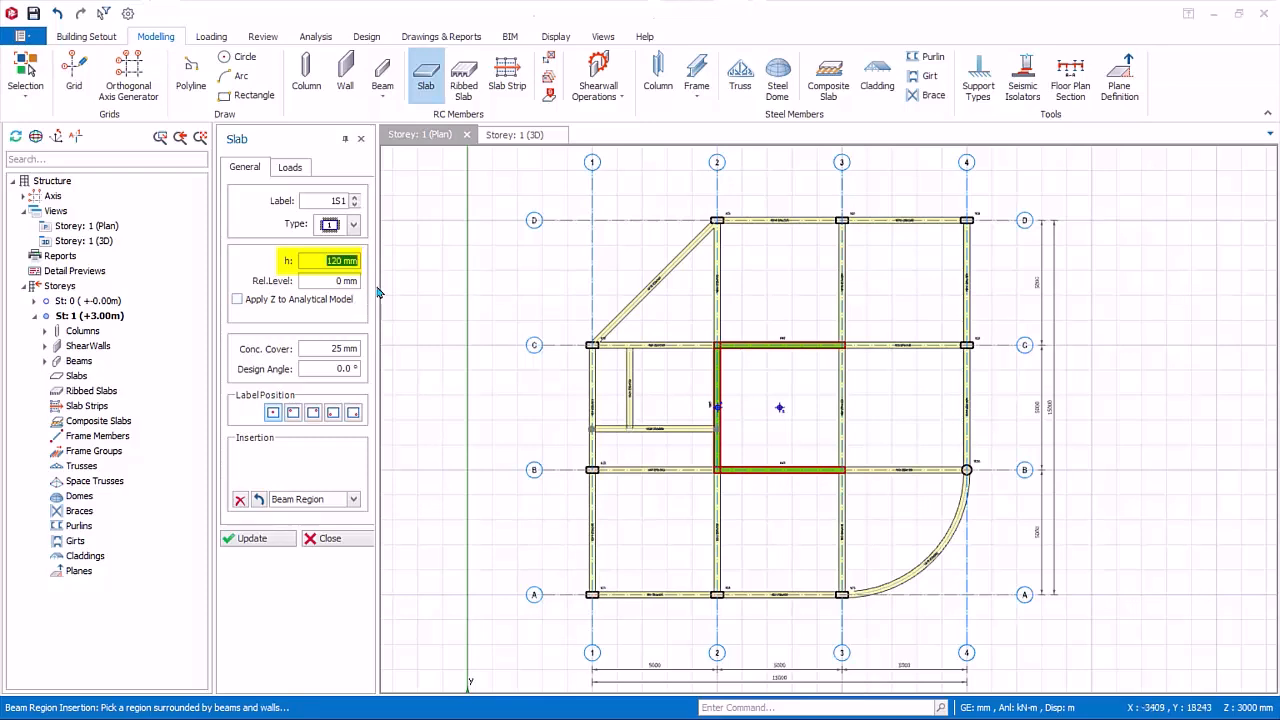
type("200")
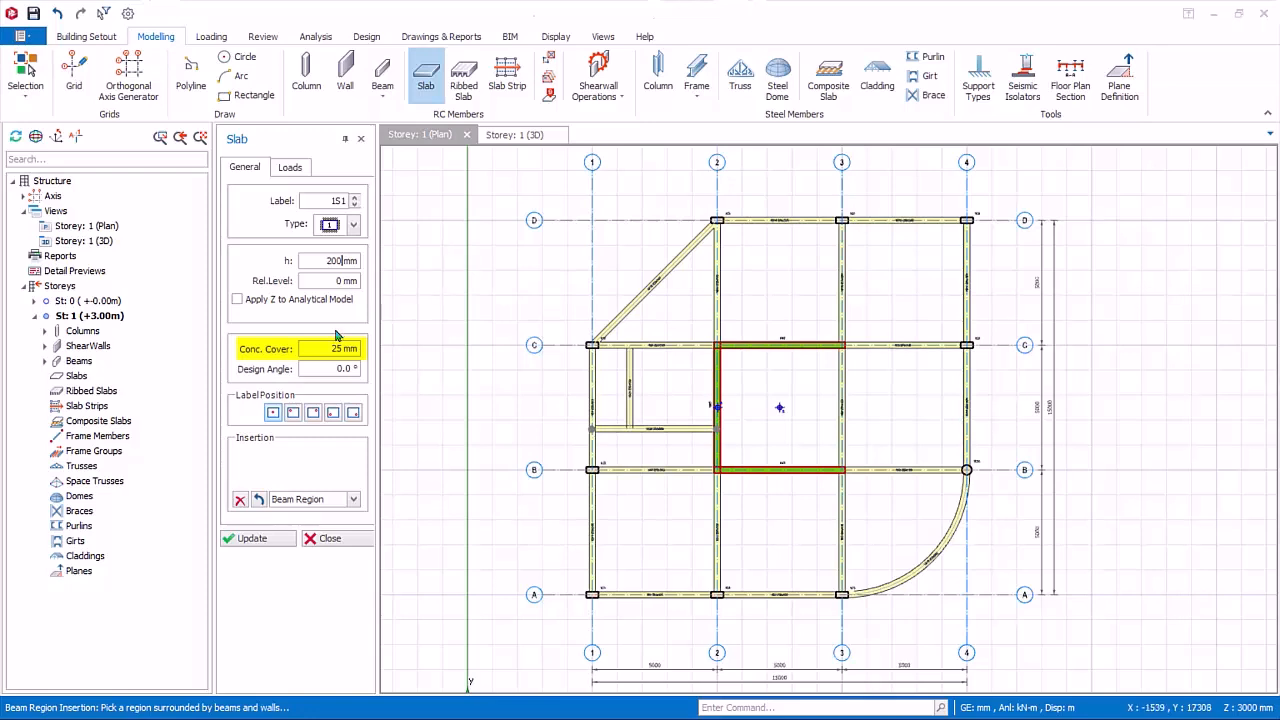
left_click_drag(323, 349, 402, 353)
type("30")
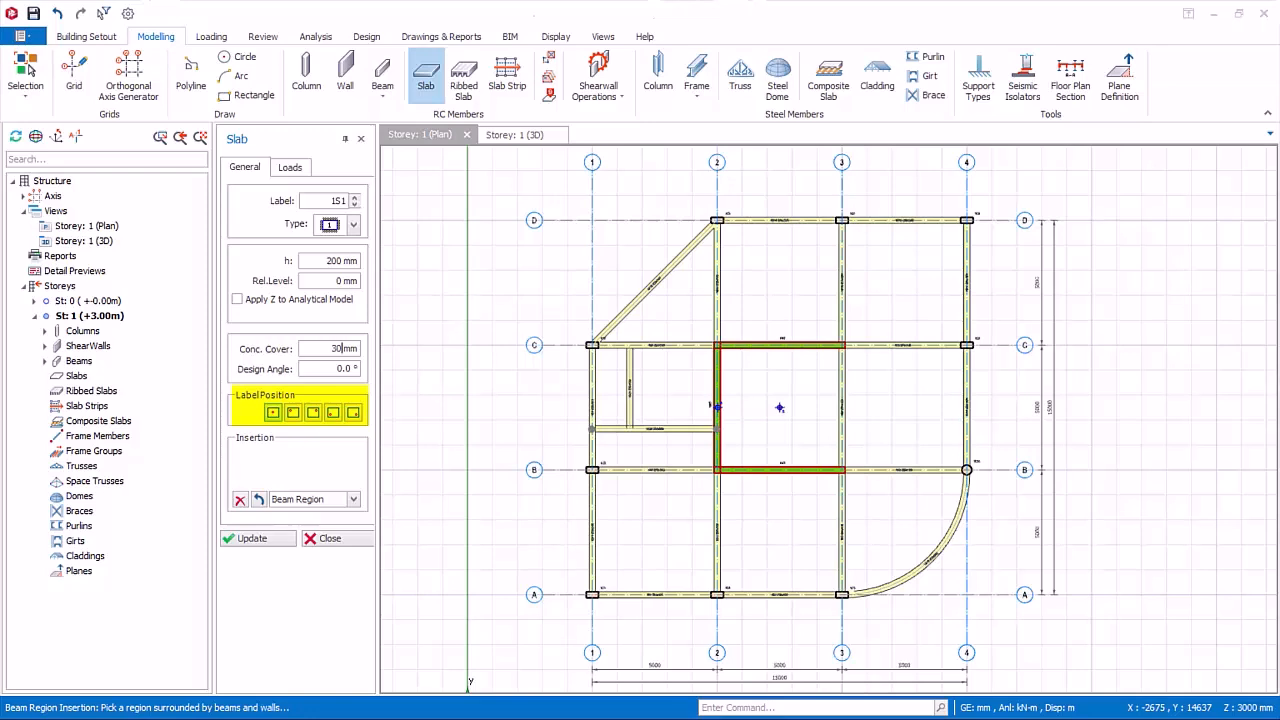
Step: Keep Beam Region insertion and set the slab's dead load to 1.2 kN/m2 and its imposed load to 1.50 for general domestic use
left_click(353, 499)
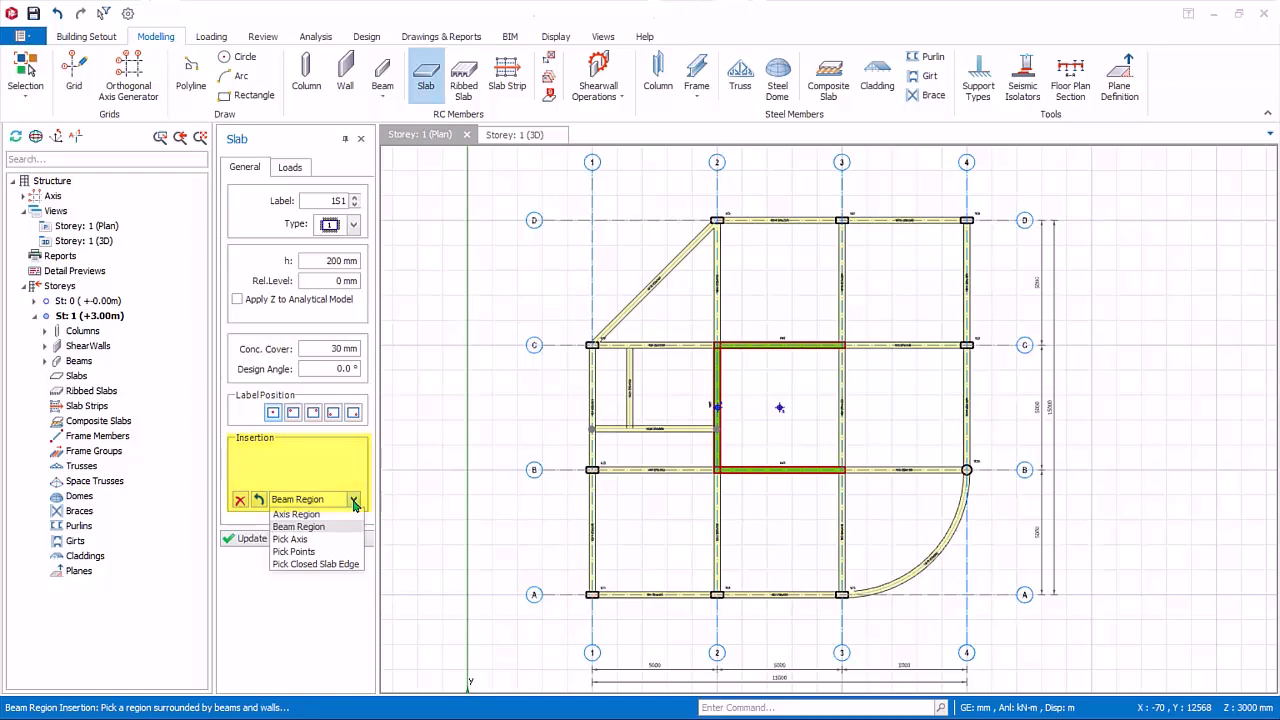
left_click(291, 167)
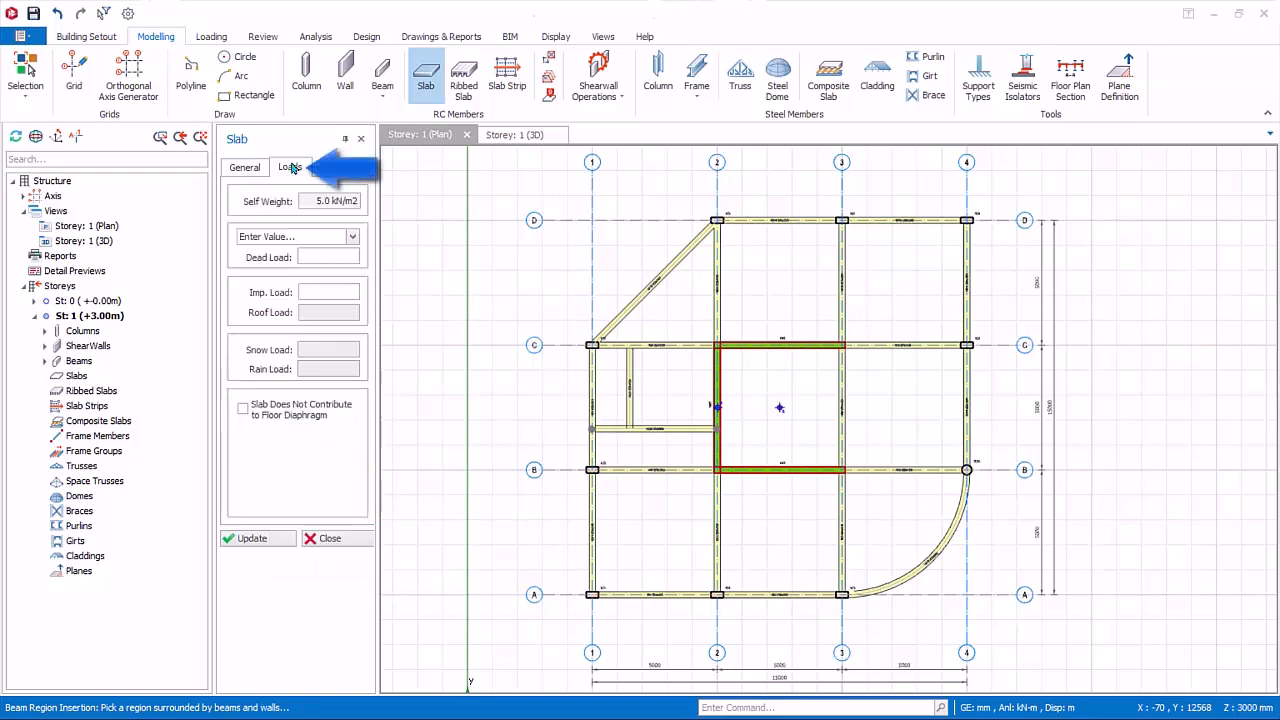
left_click(352, 237)
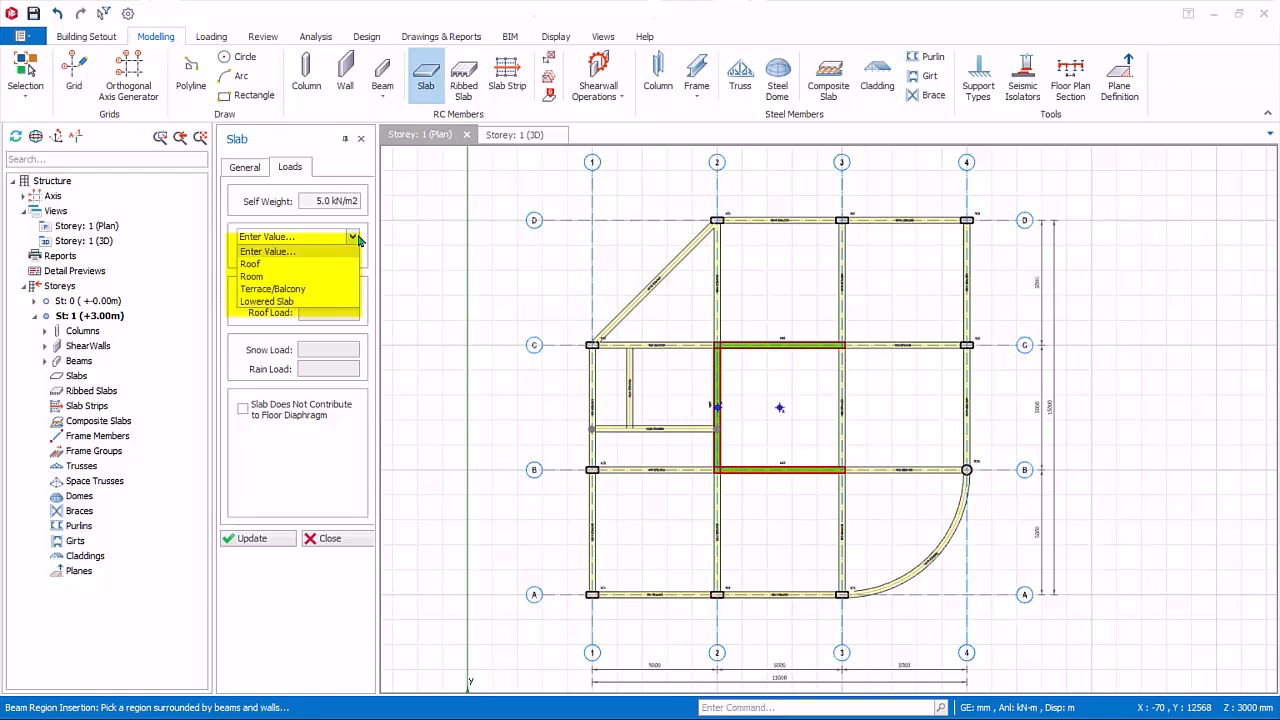
left_click(356, 238)
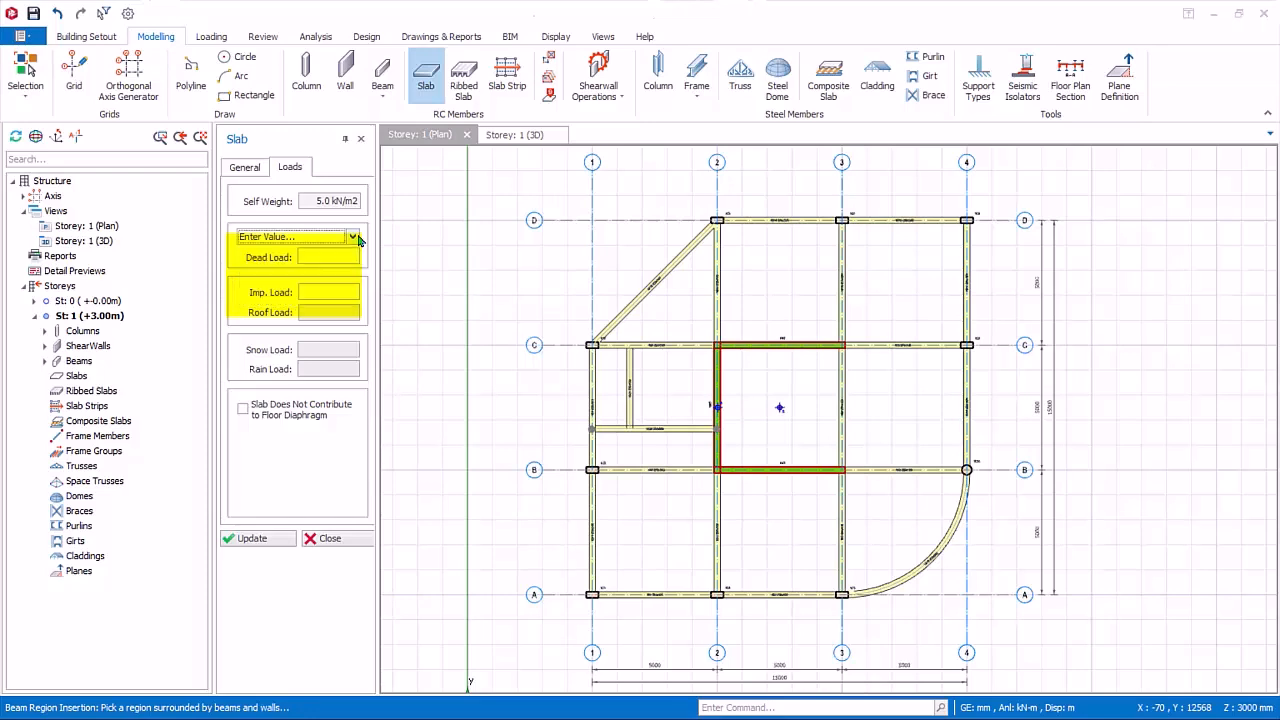
left_click(326, 257)
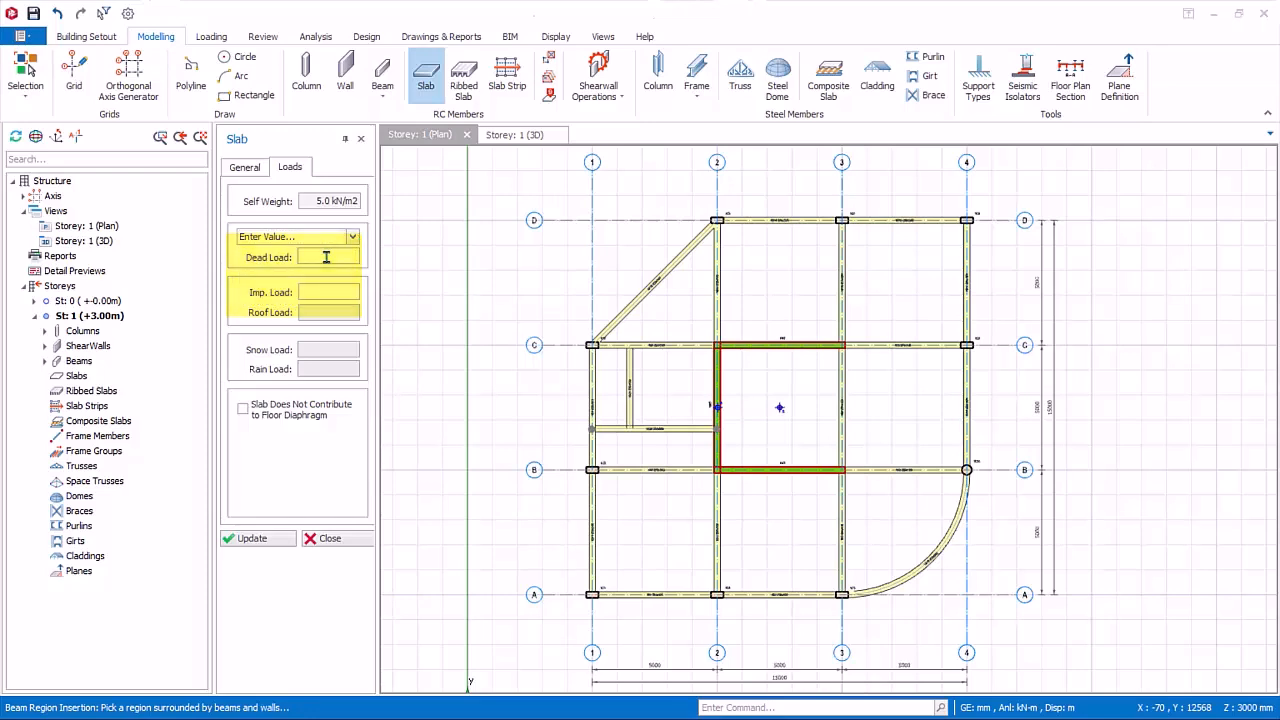
type("1.2 kN/m2")
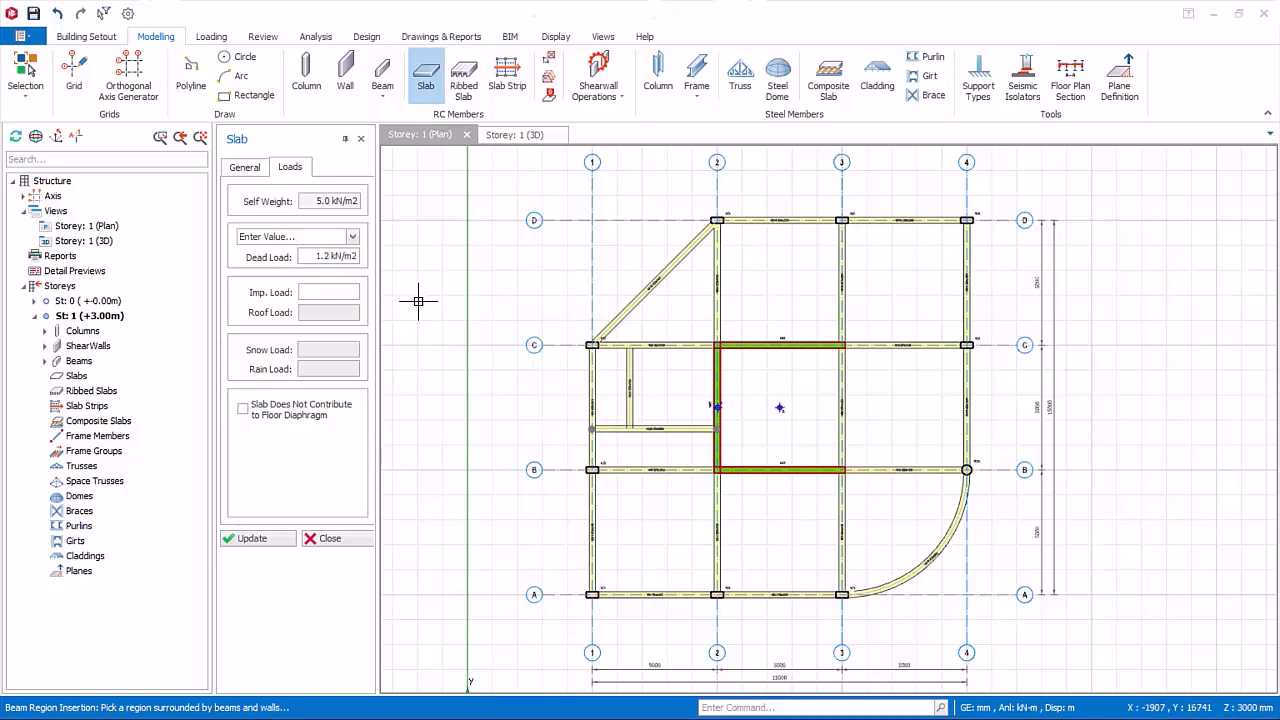
left_click(353, 294)
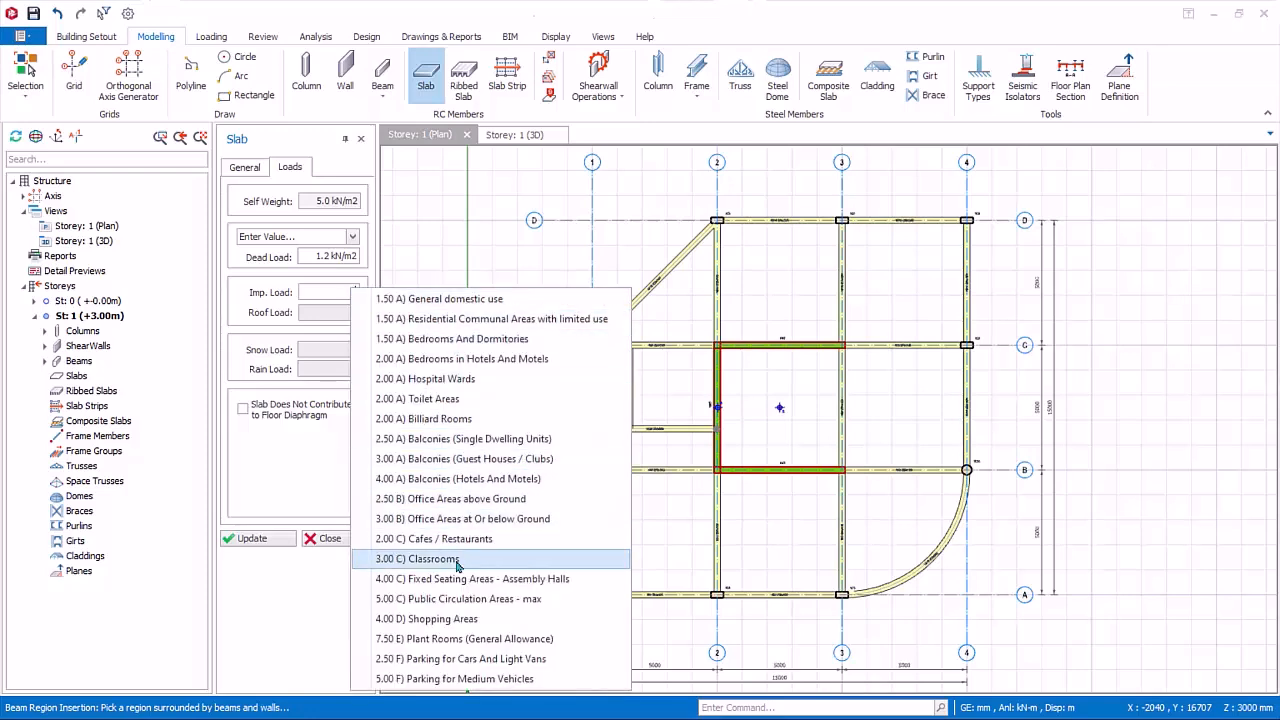
left_click(401, 300)
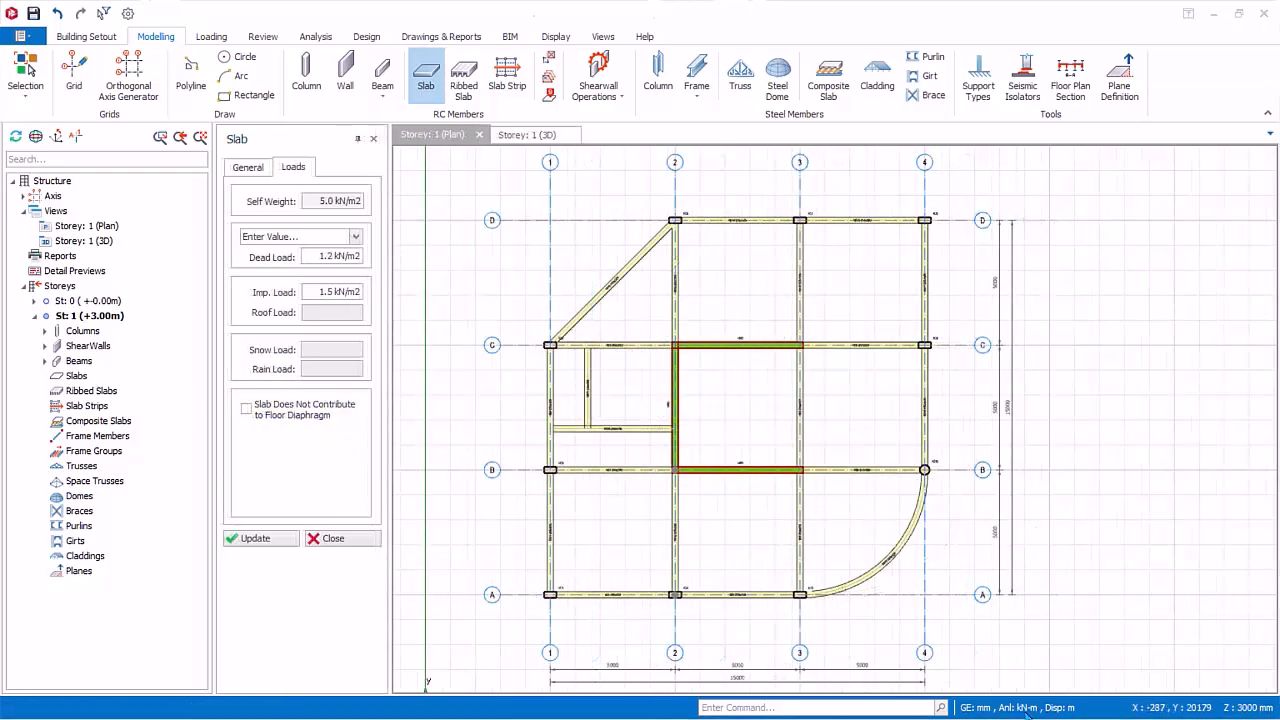
Step: Insert slabs in the three regions between axes A and B, including the curved-edge one between axes 3 and 4
left_click(608, 526)
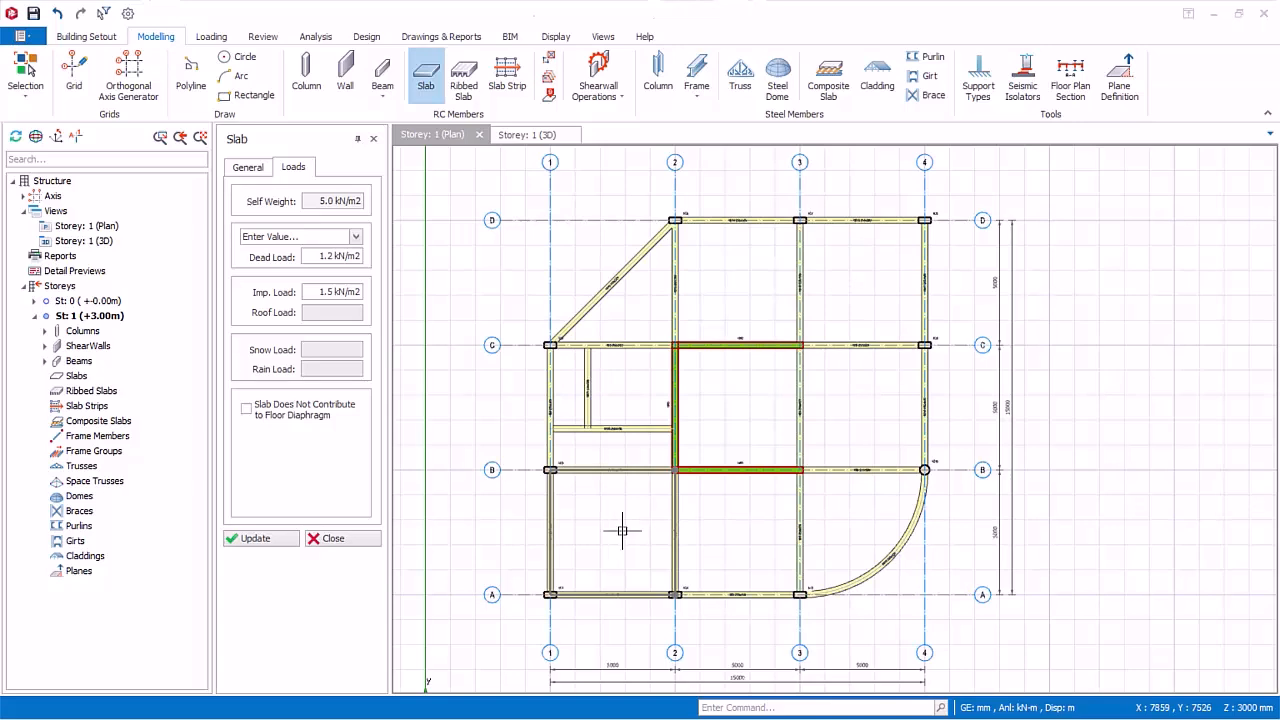
left_click(622, 531)
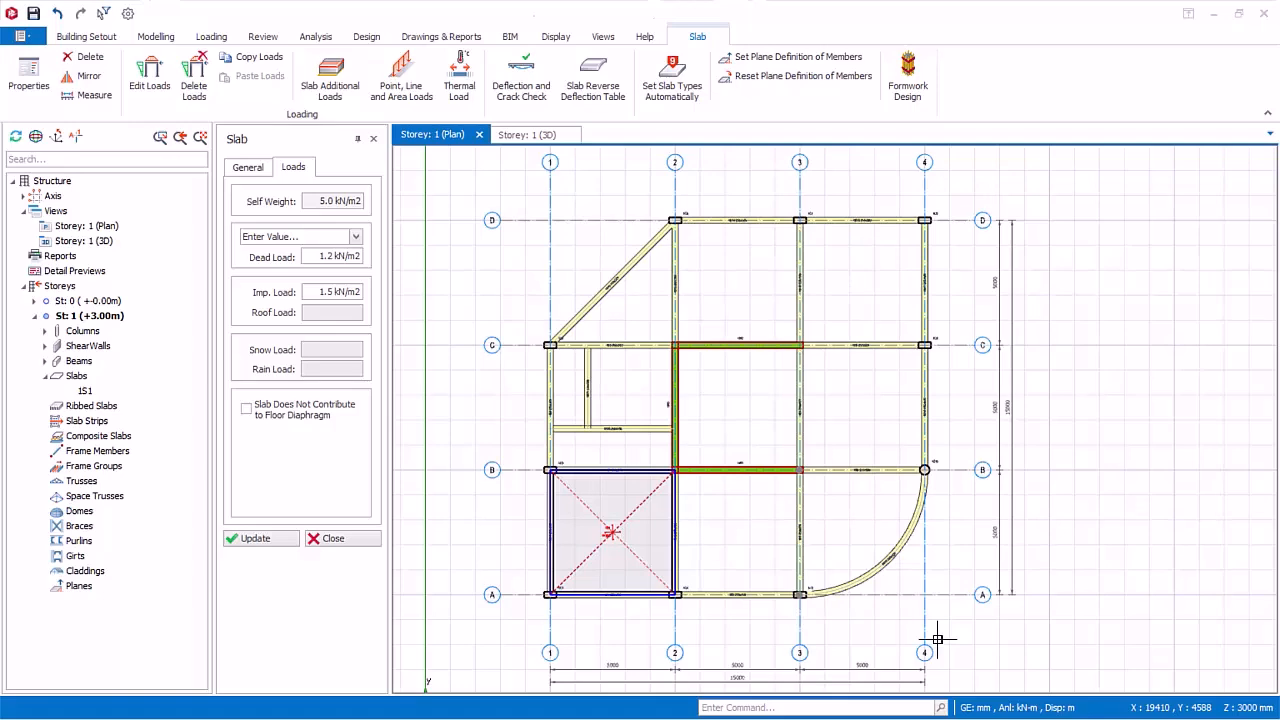
left_click(732, 542)
left_click(888, 528)
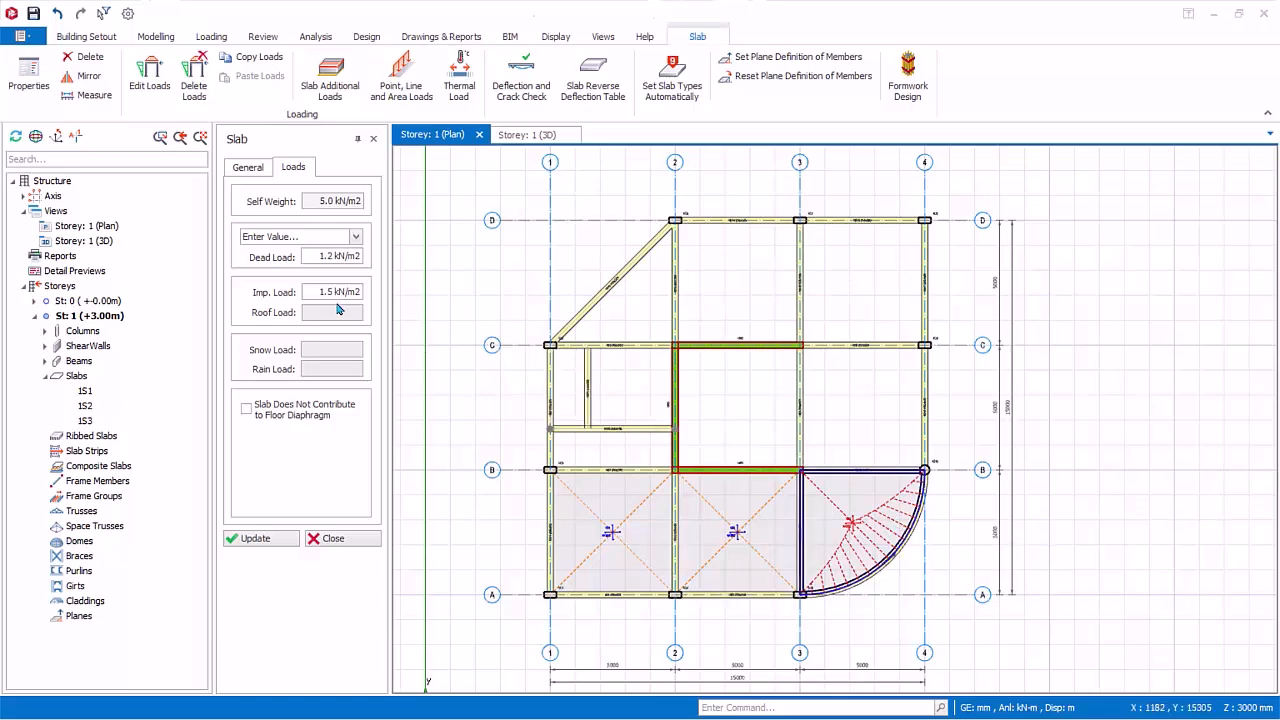
Step: Insert slabs with a 2.0 kN/m2 imposed load between axes B and C, in the three regions between axes 1-2 and the 3-4 bay
left_click_drag(307, 287, 445, 286)
type("2")
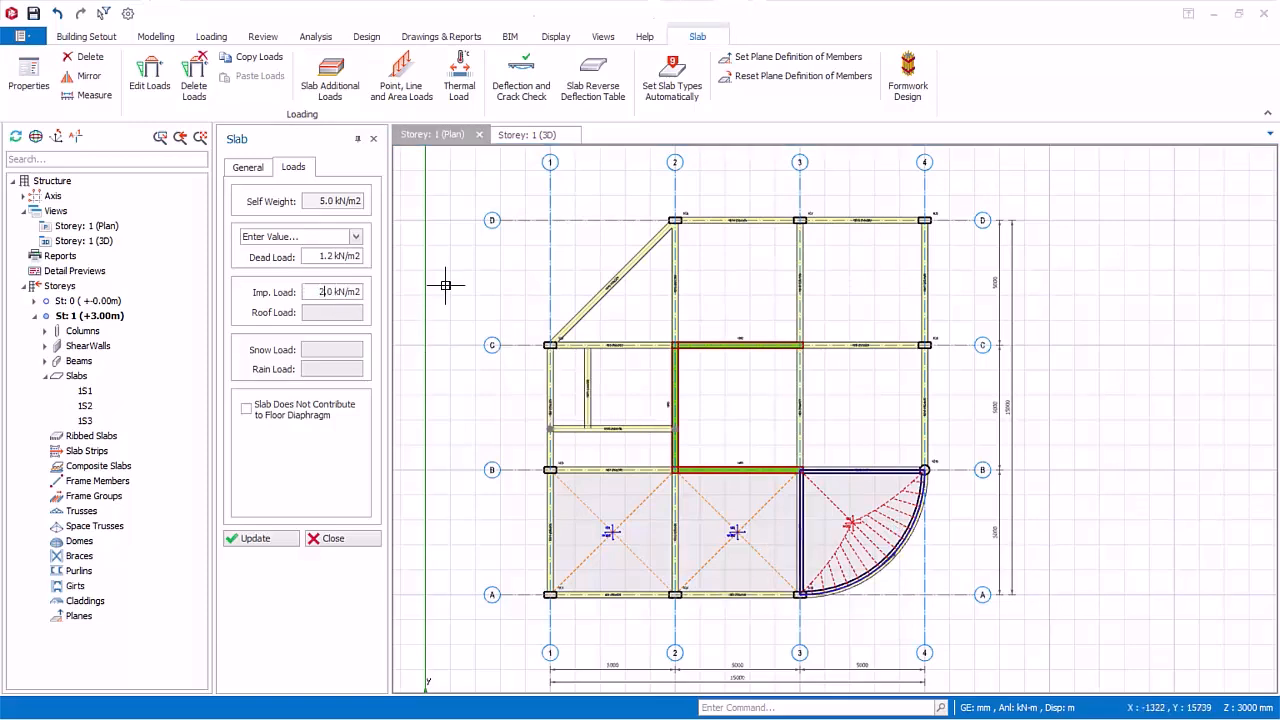
left_click(633, 451)
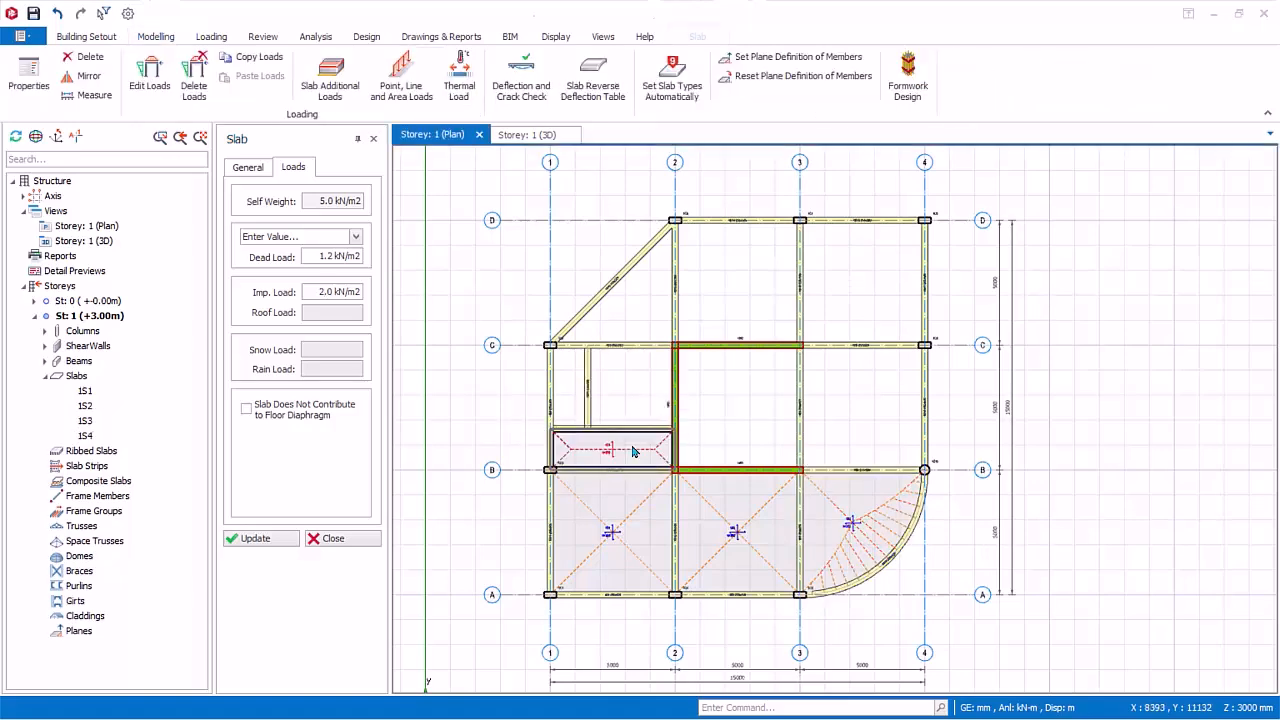
left_click(571, 380)
left_click(630, 386)
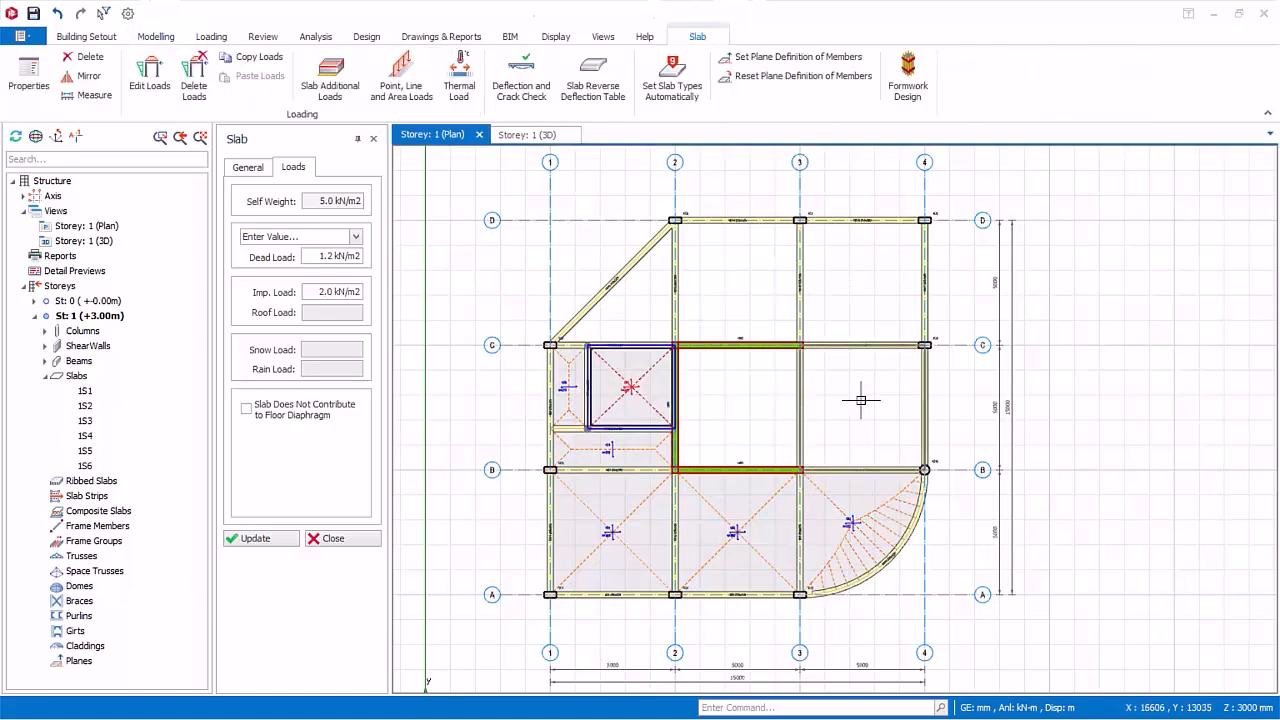
left_click(847, 396)
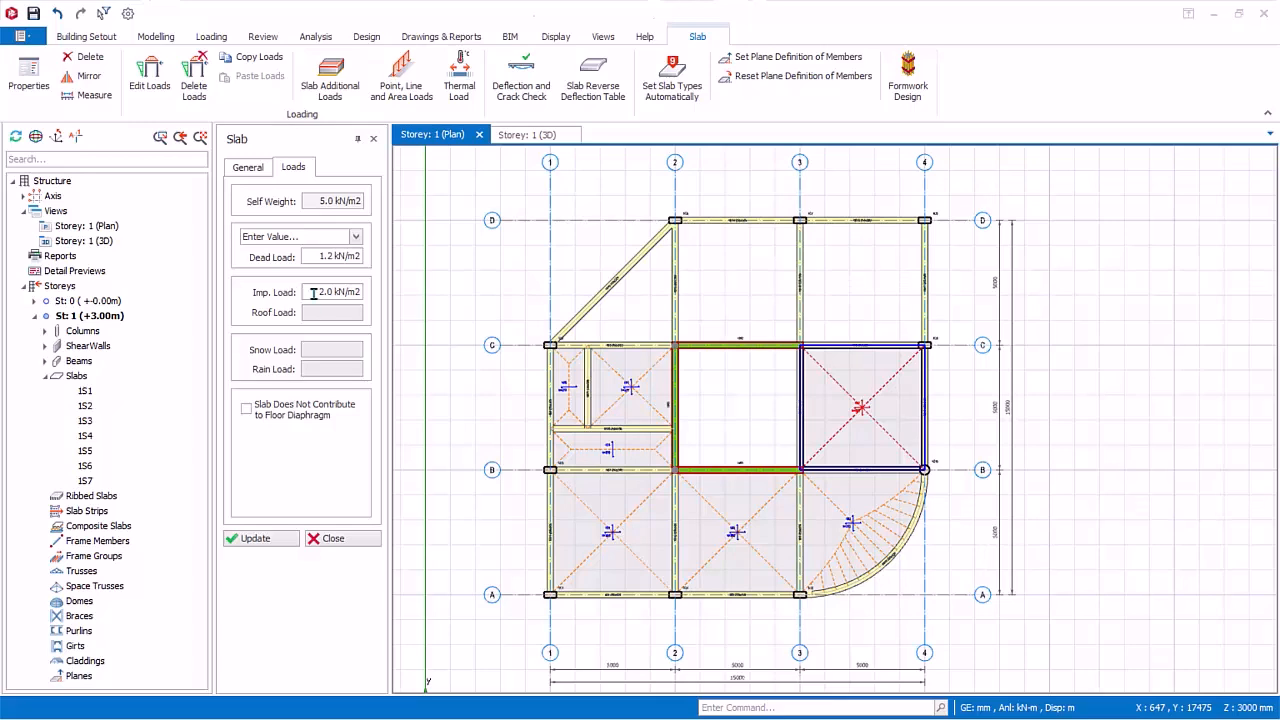
Step: Insert slabs with a 2.5 kN/m2 imposed load in the triangular region and two square bays between axes C and D, and finish slab insertion
left_click_drag(314, 293, 393, 288)
type("2.5")
left_click(661, 311)
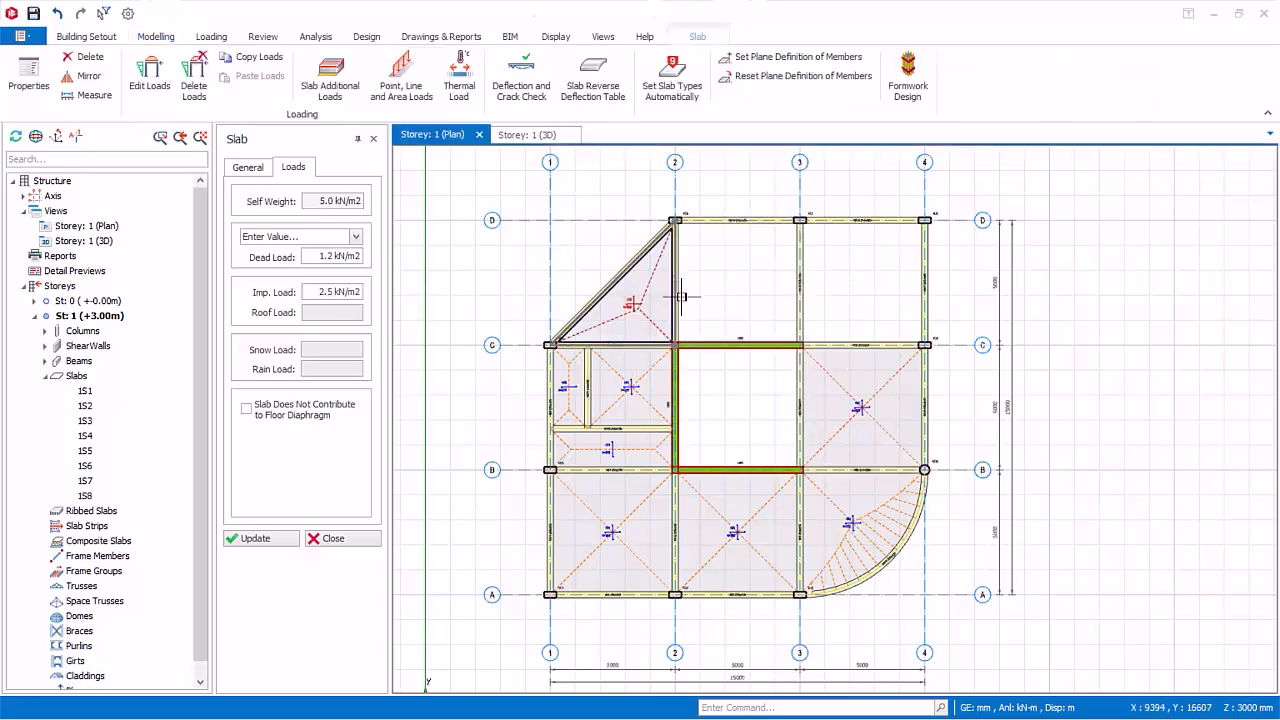
left_click(733, 282)
left_click(898, 284)
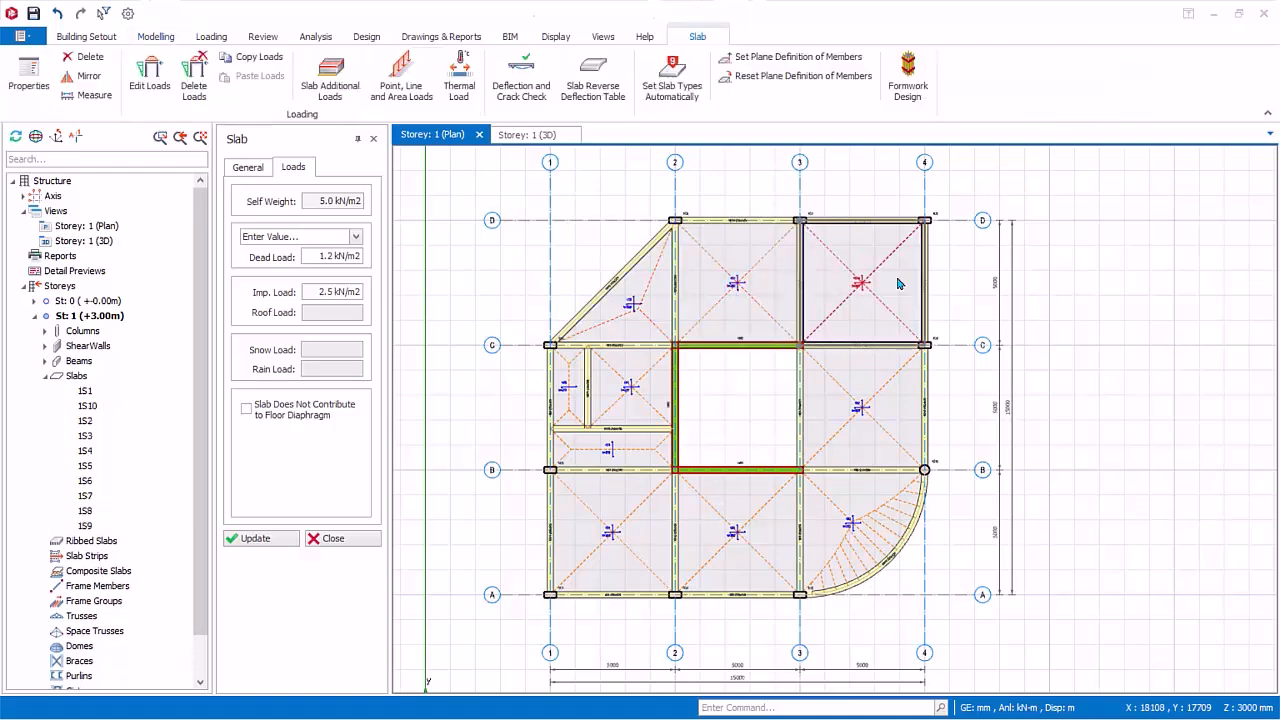
left_click(321, 539)
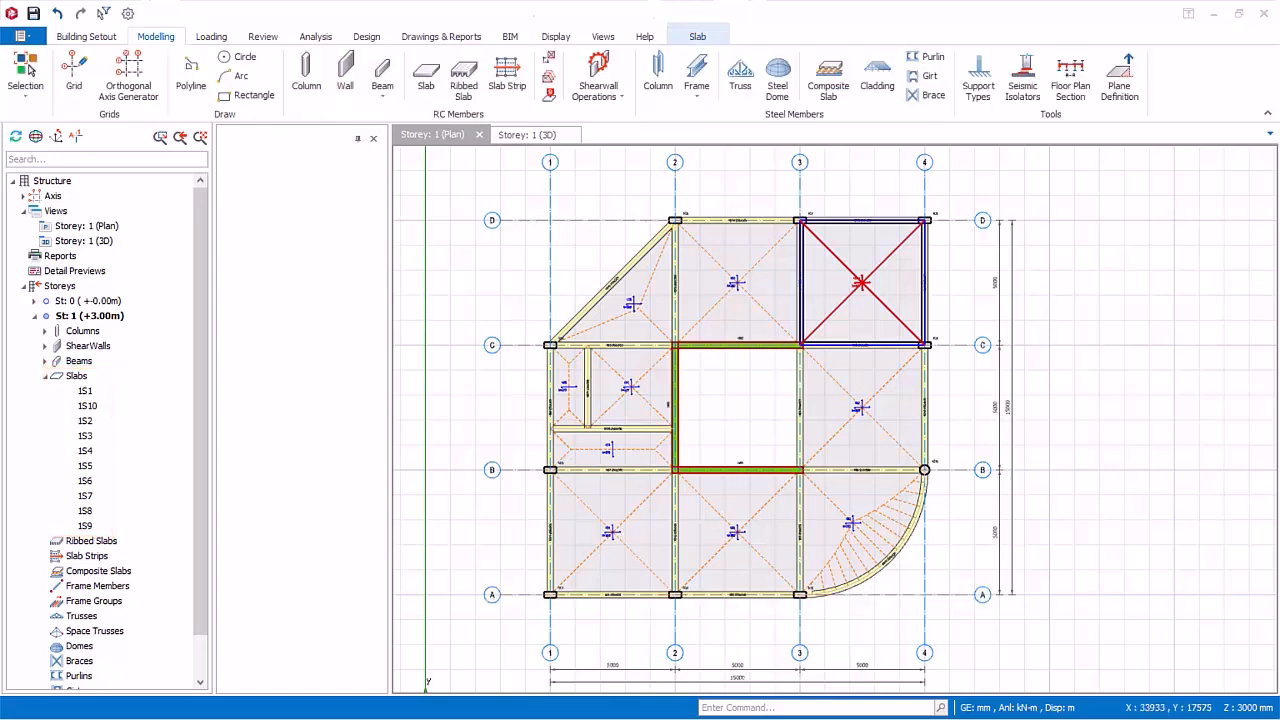
Step: Start a new slab of the cantilever type with a cantilever length of 1000 mm
left_click(775, 293)
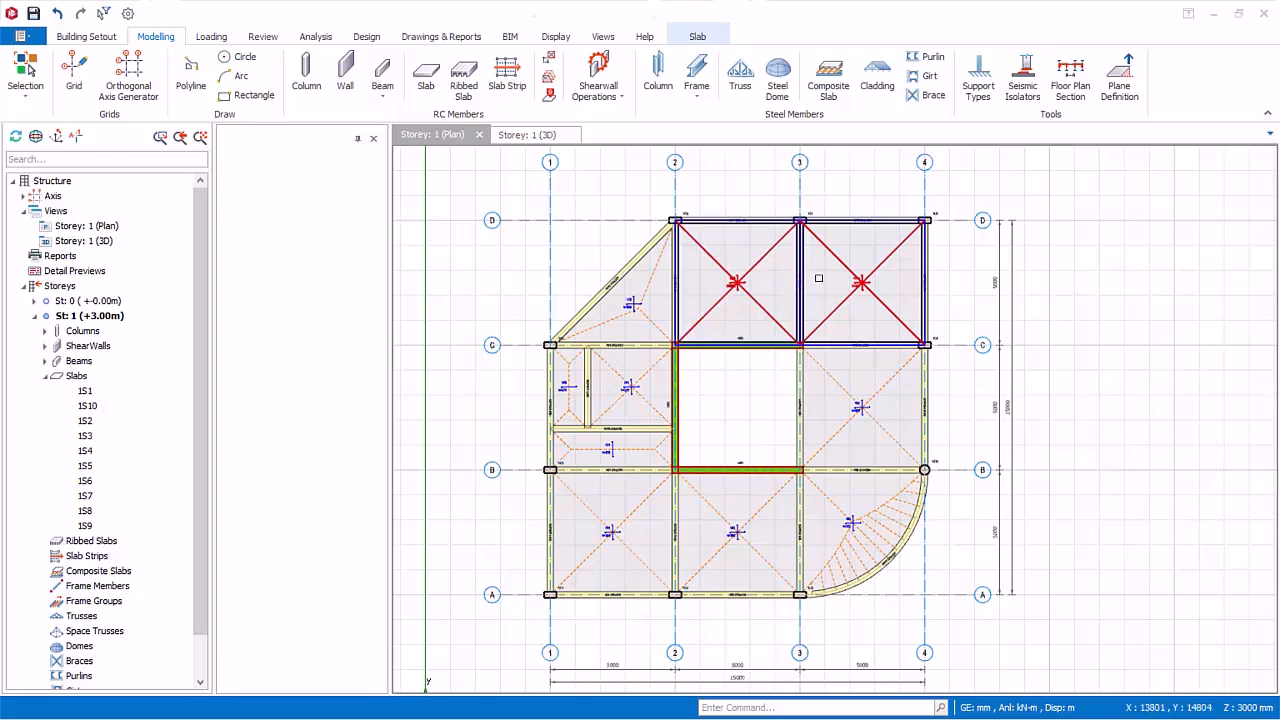
left_click(775, 293)
scroll(684, 484, "up", 5)
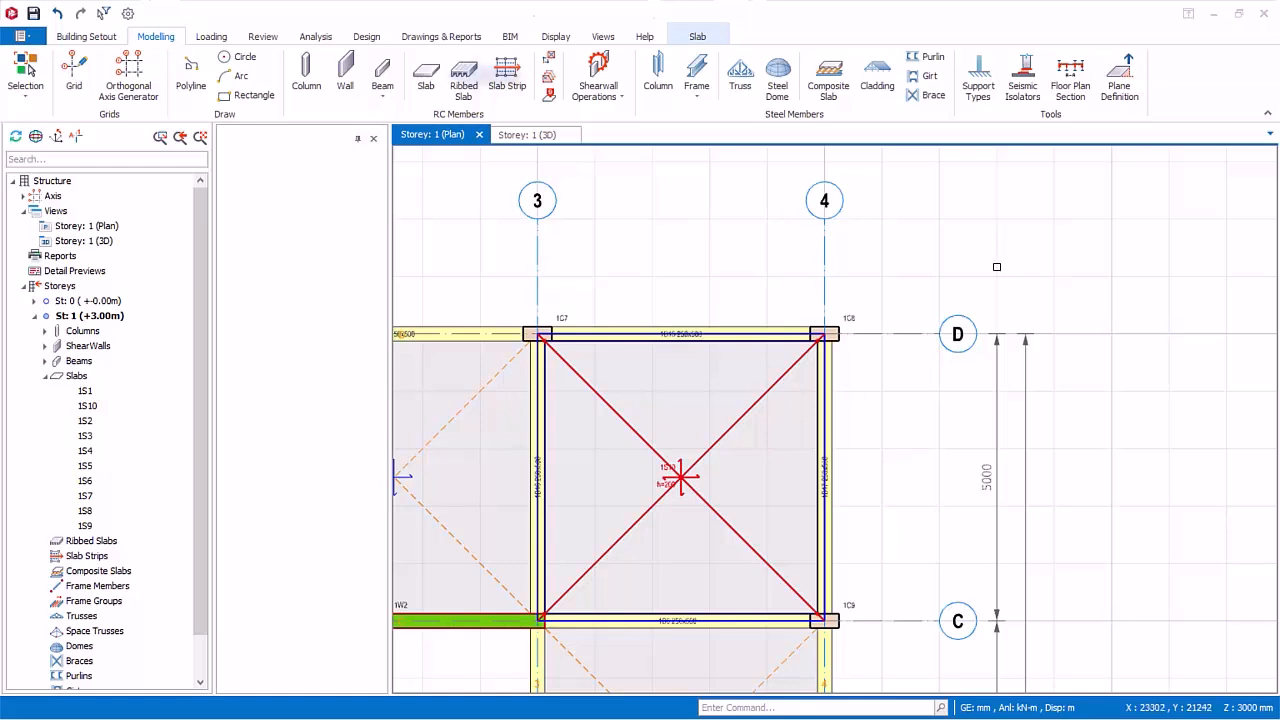
left_click(430, 84)
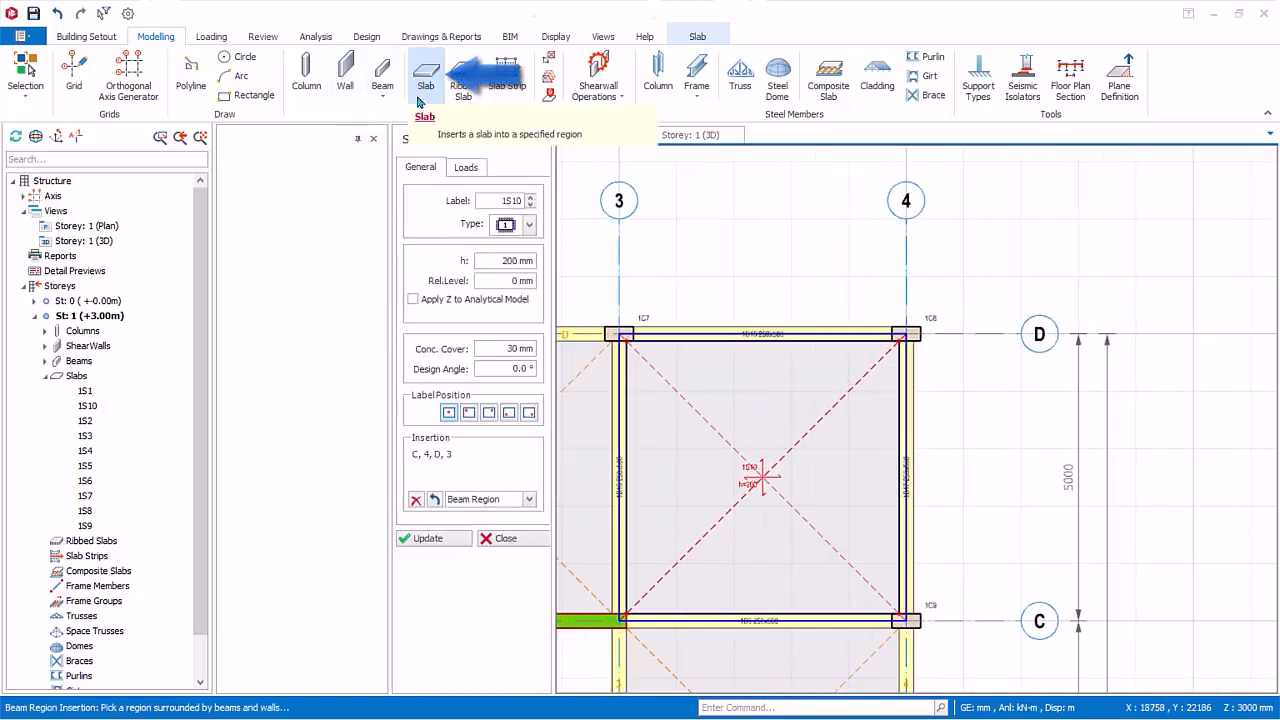
left_click(355, 226)
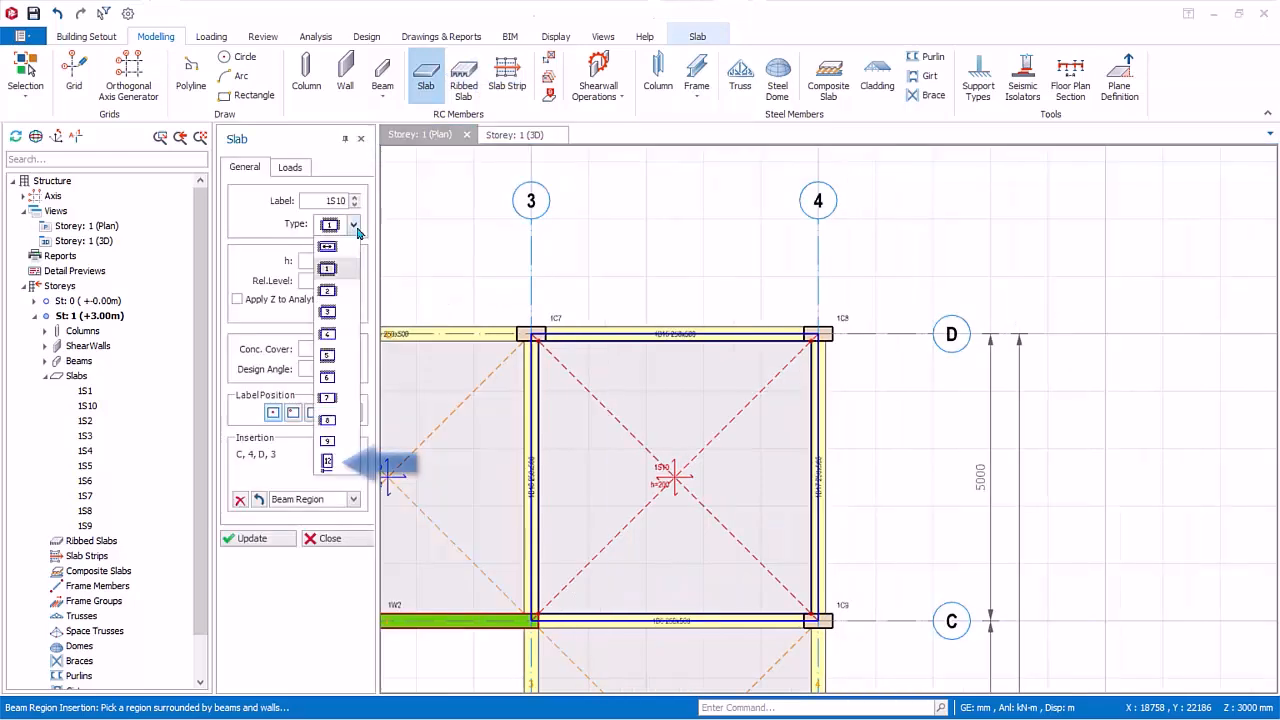
left_click(328, 461)
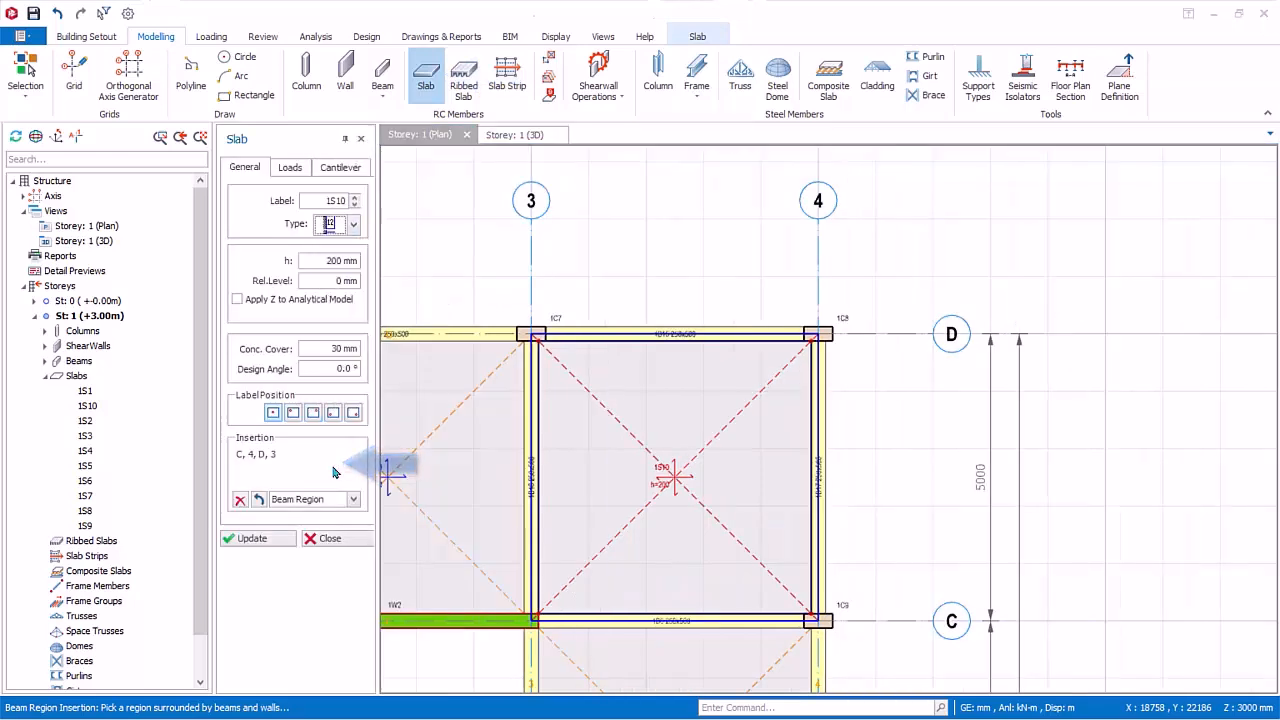
left_click(340, 167)
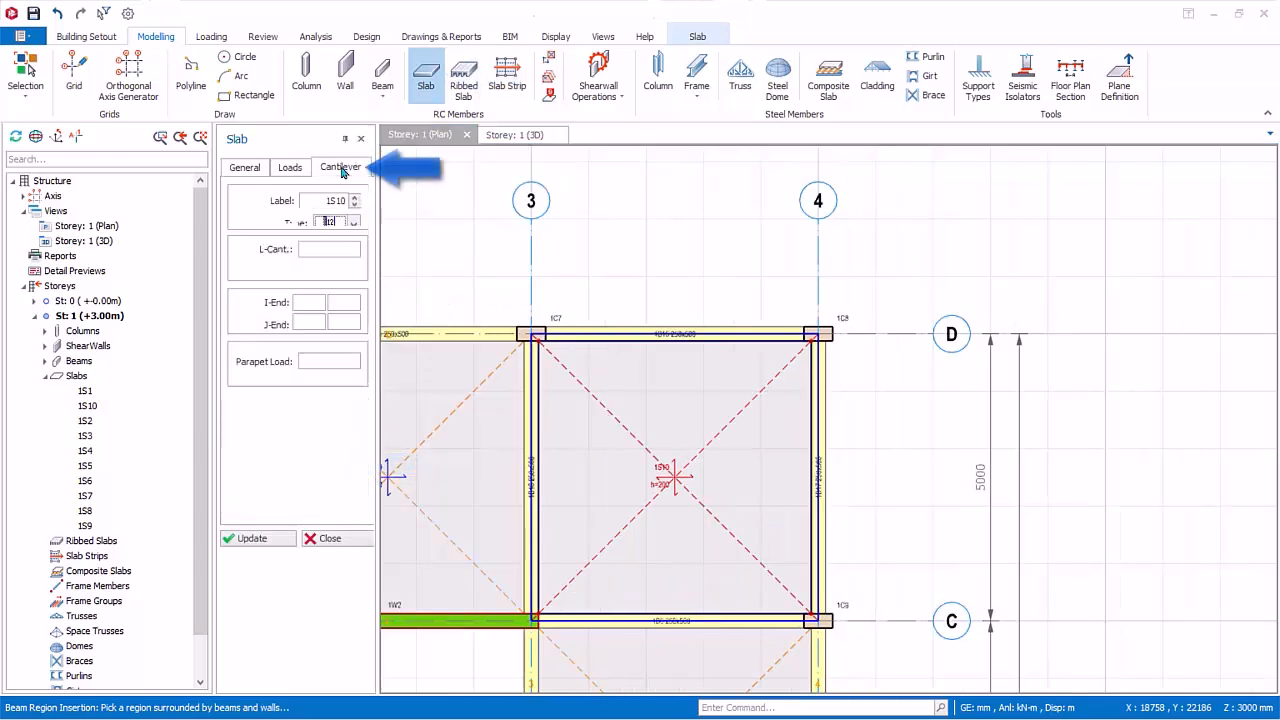
left_click(345, 248)
type("1000mm")
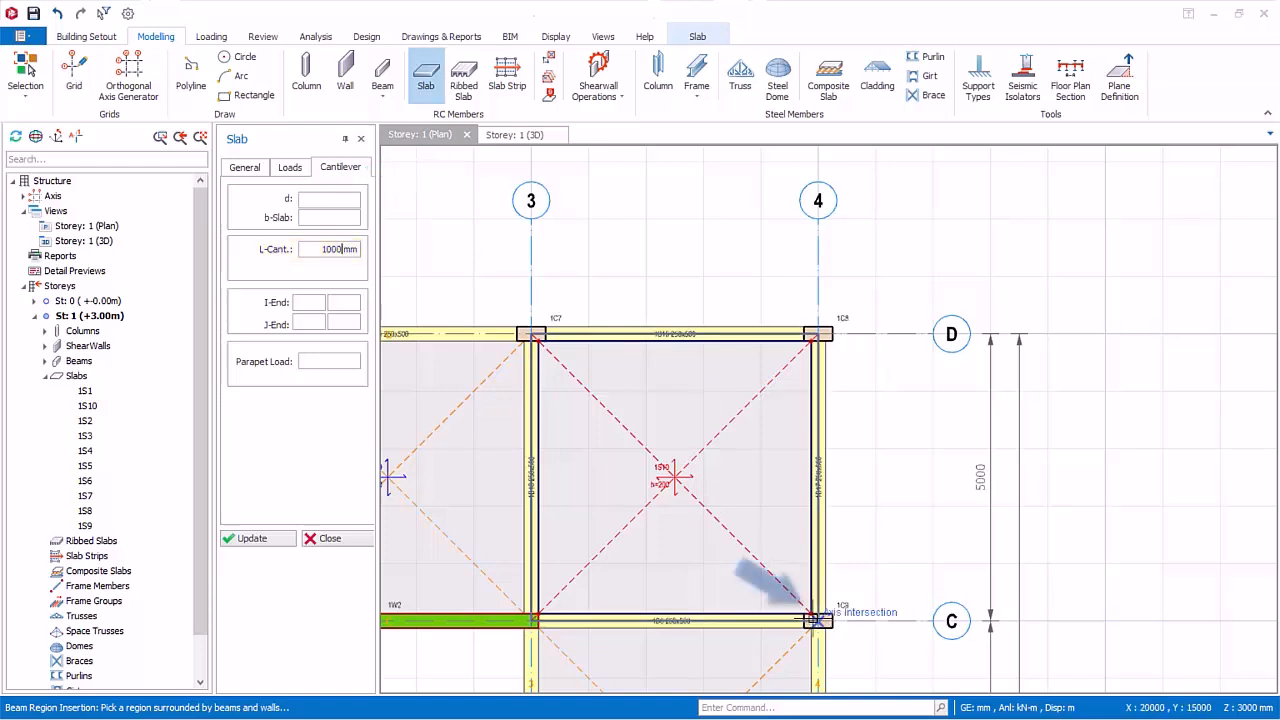
Step: Insert the cantilever slab along axis 4 from C to D, on the outer side of the building
left_click(818, 621)
left_click(818, 621)
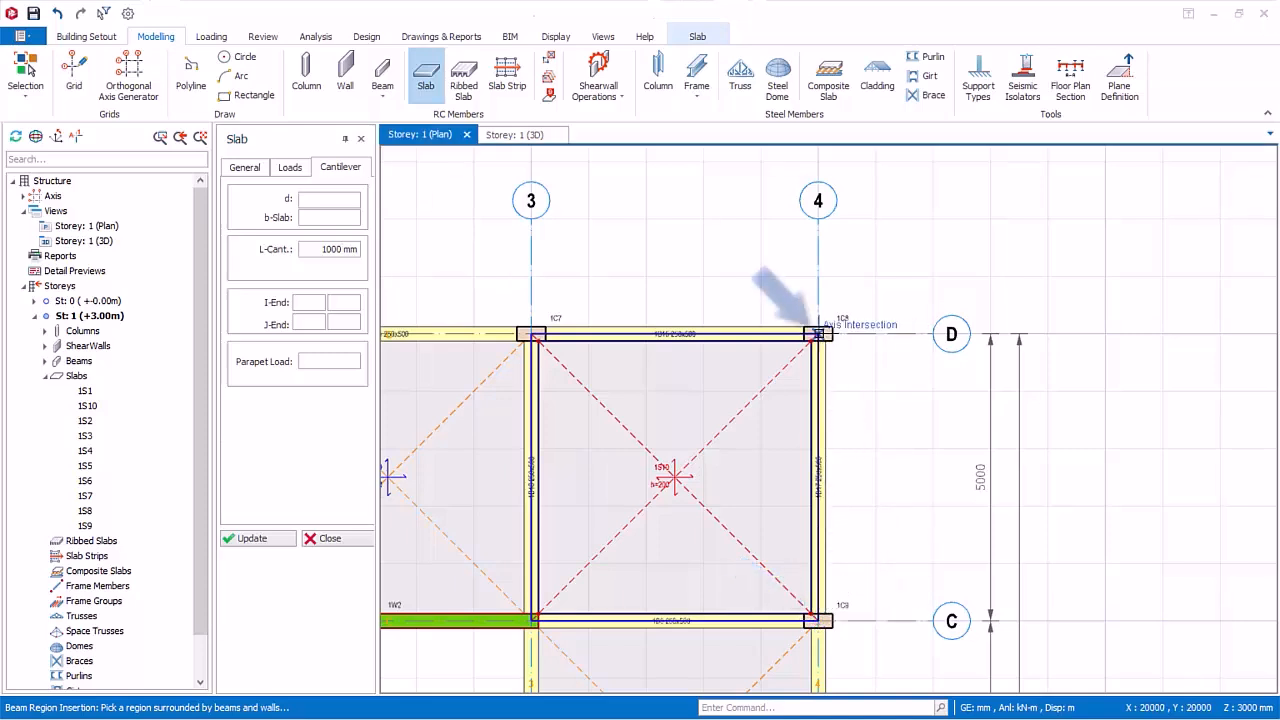
left_click(818, 334)
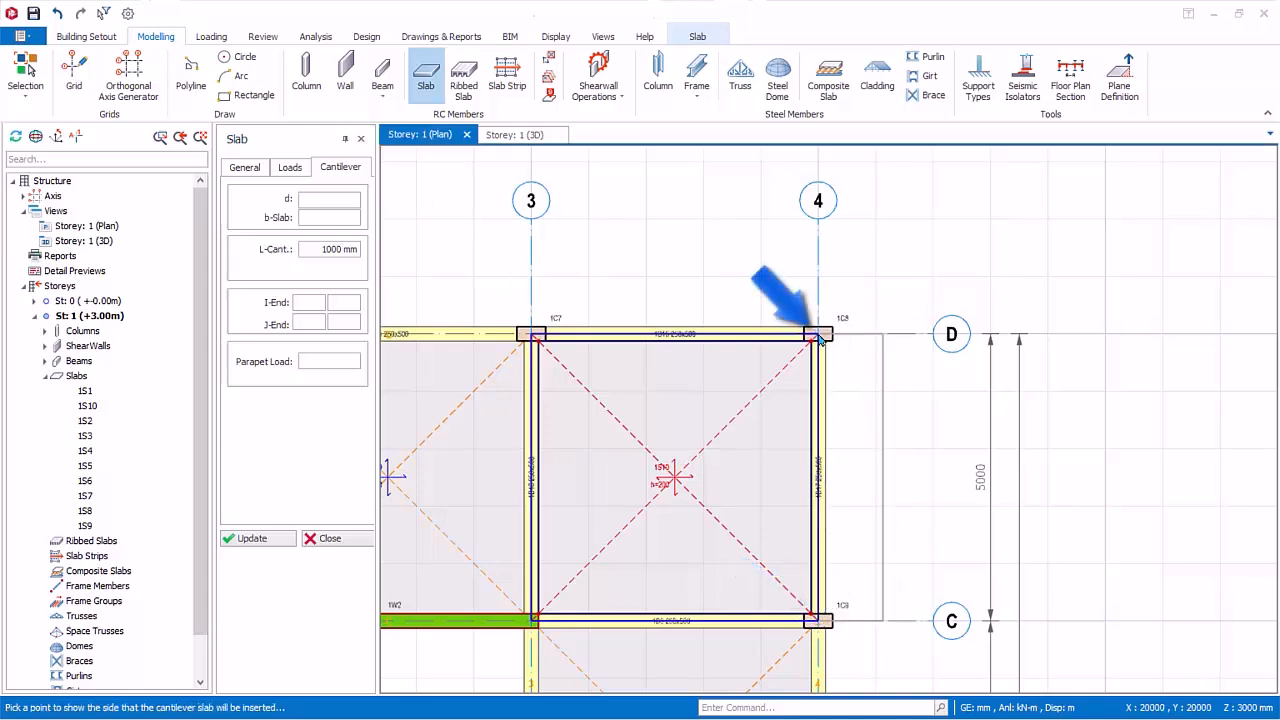
left_click(865, 453)
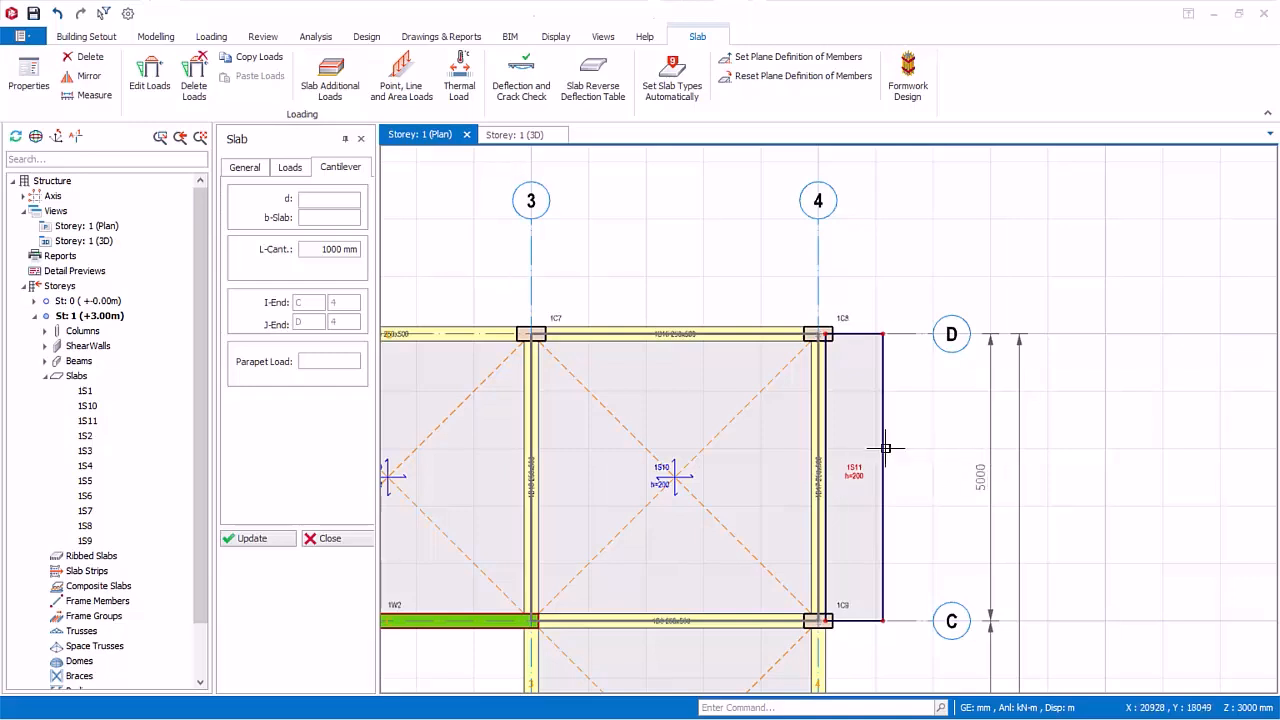
Step: Insert another cantilever slab along axis D from axis 3 to 4, on the outer side of the building
left_click(531, 333)
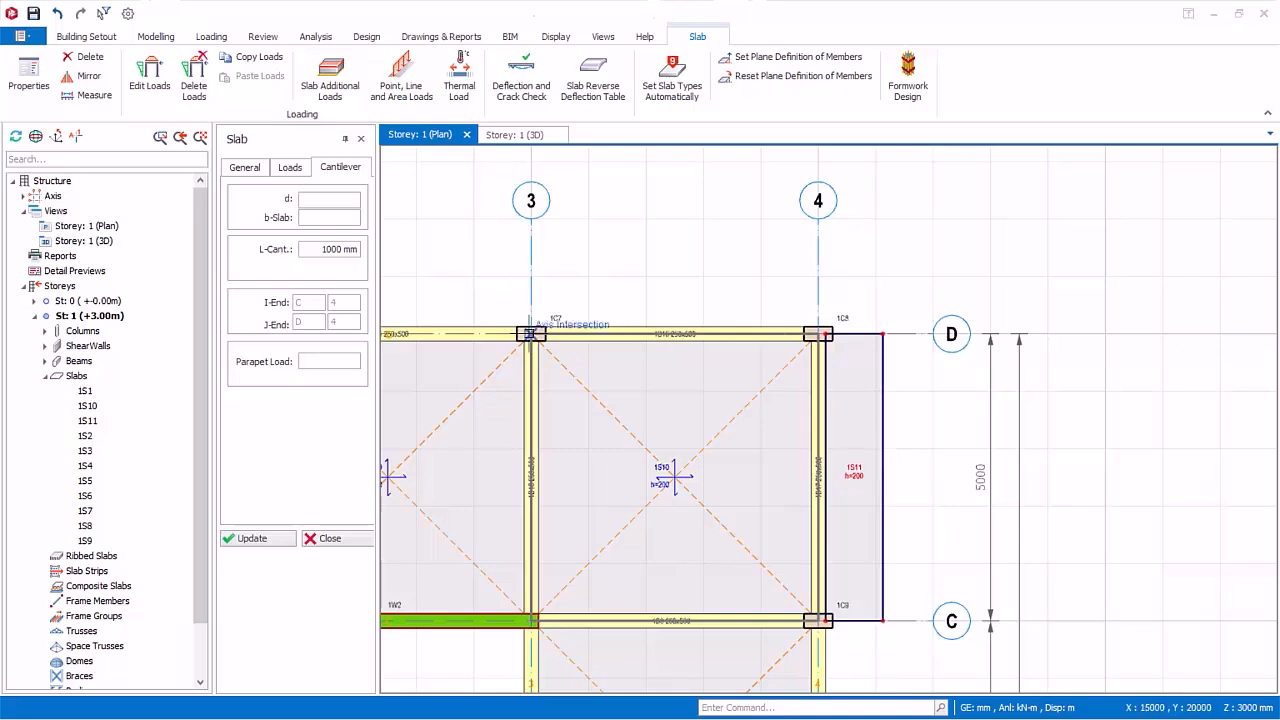
left_click(818, 333)
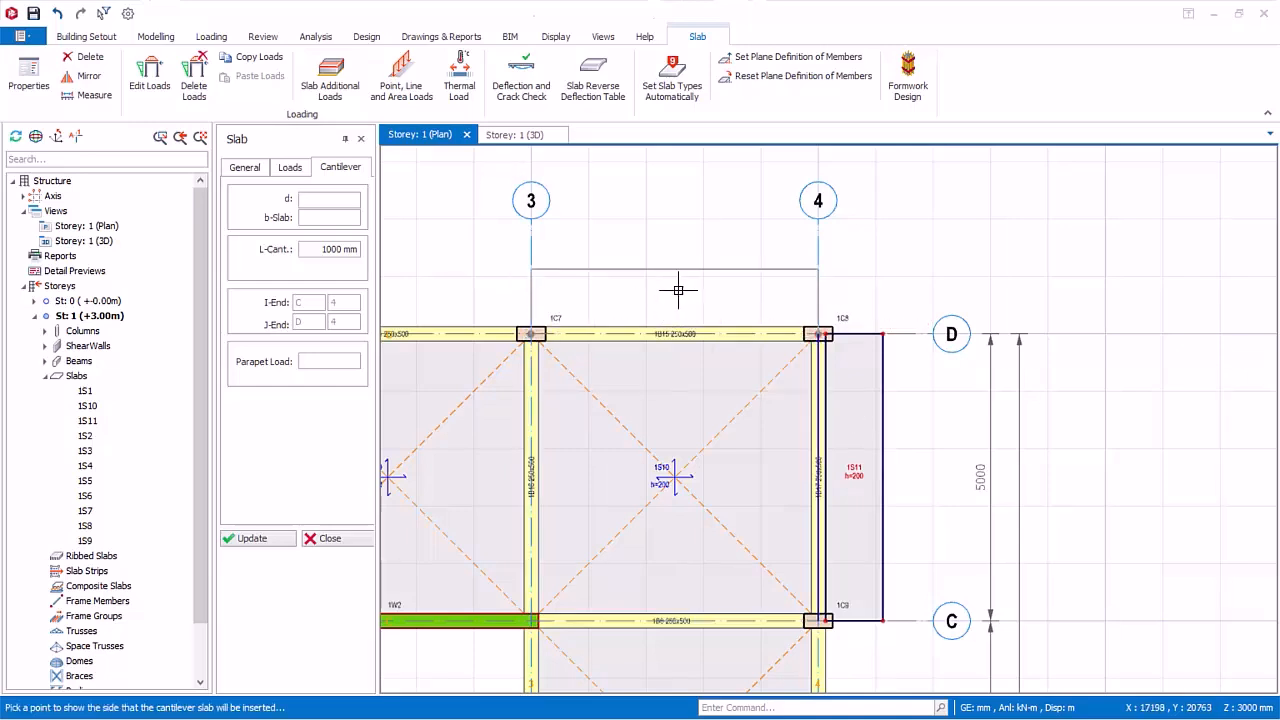
left_click(678, 290)
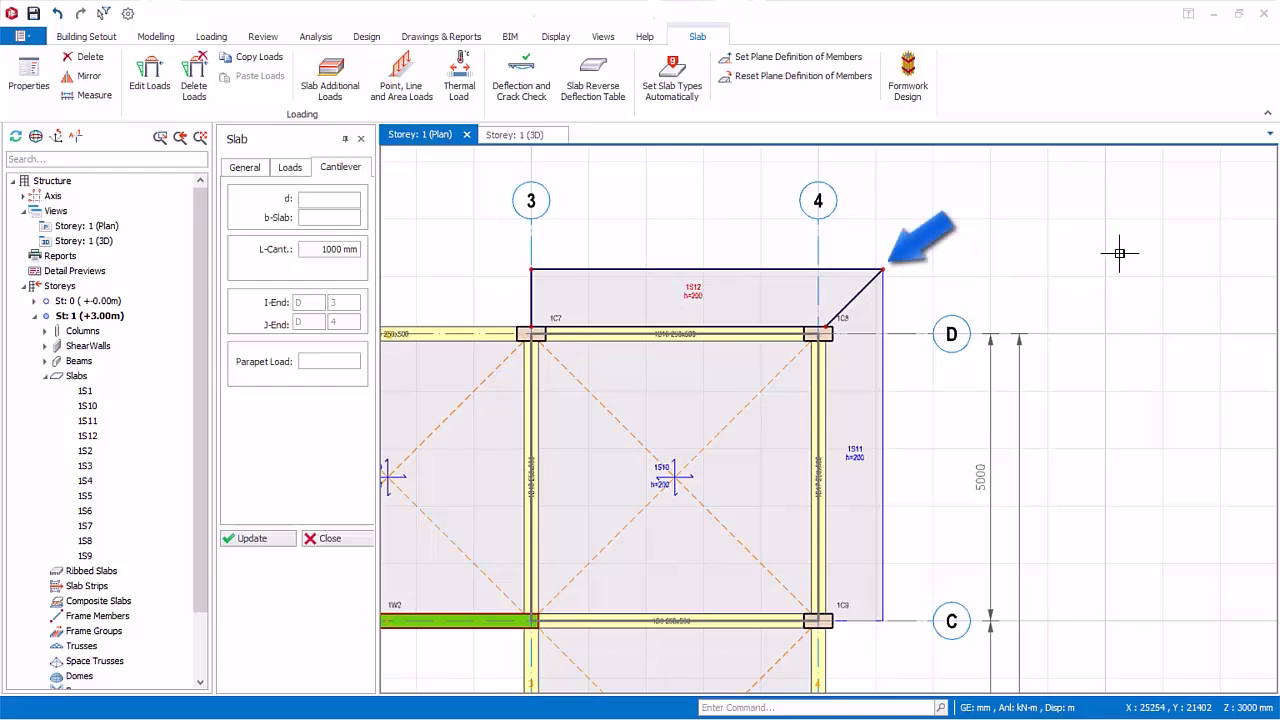
Step: Insert a partial cantilever slab on the outer side of axis D from axis 2 to 3, with d 1000 mm and b-Slab 2000 mm
middle_click_drag(899, 307, 1190, 320)
middle_click_drag(880, 374, 1036, 351)
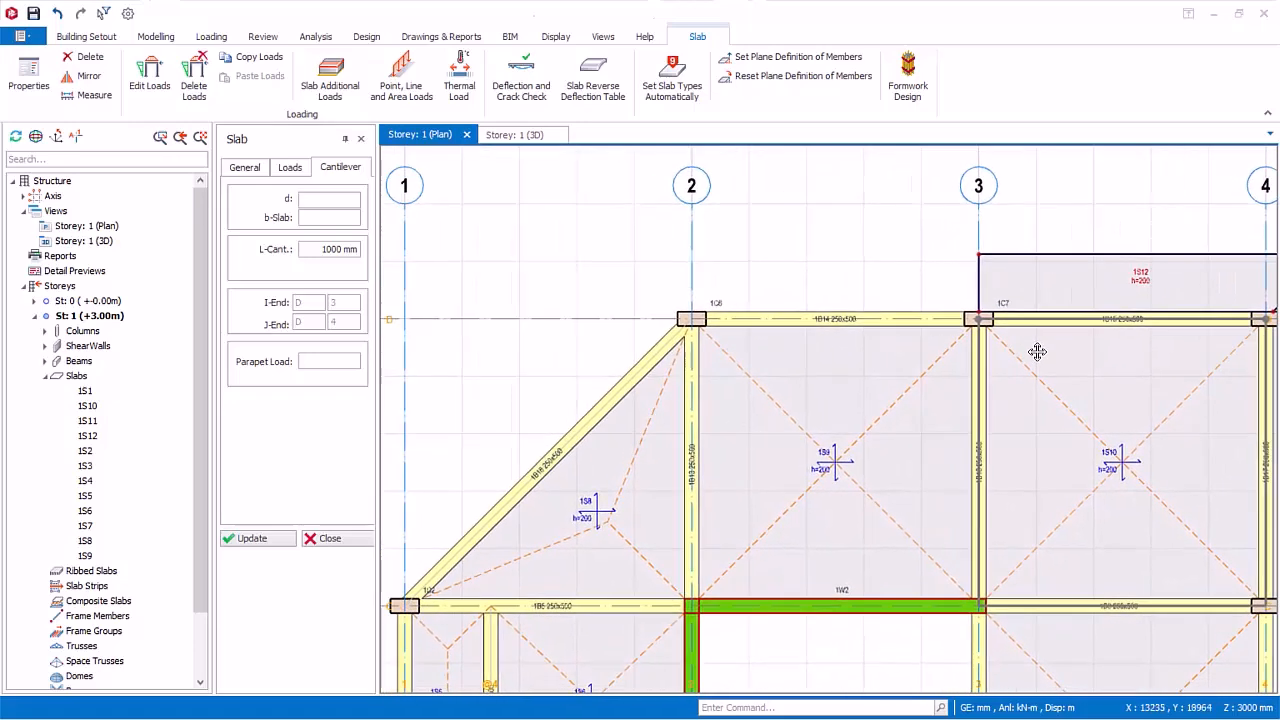
left_click(350, 200)
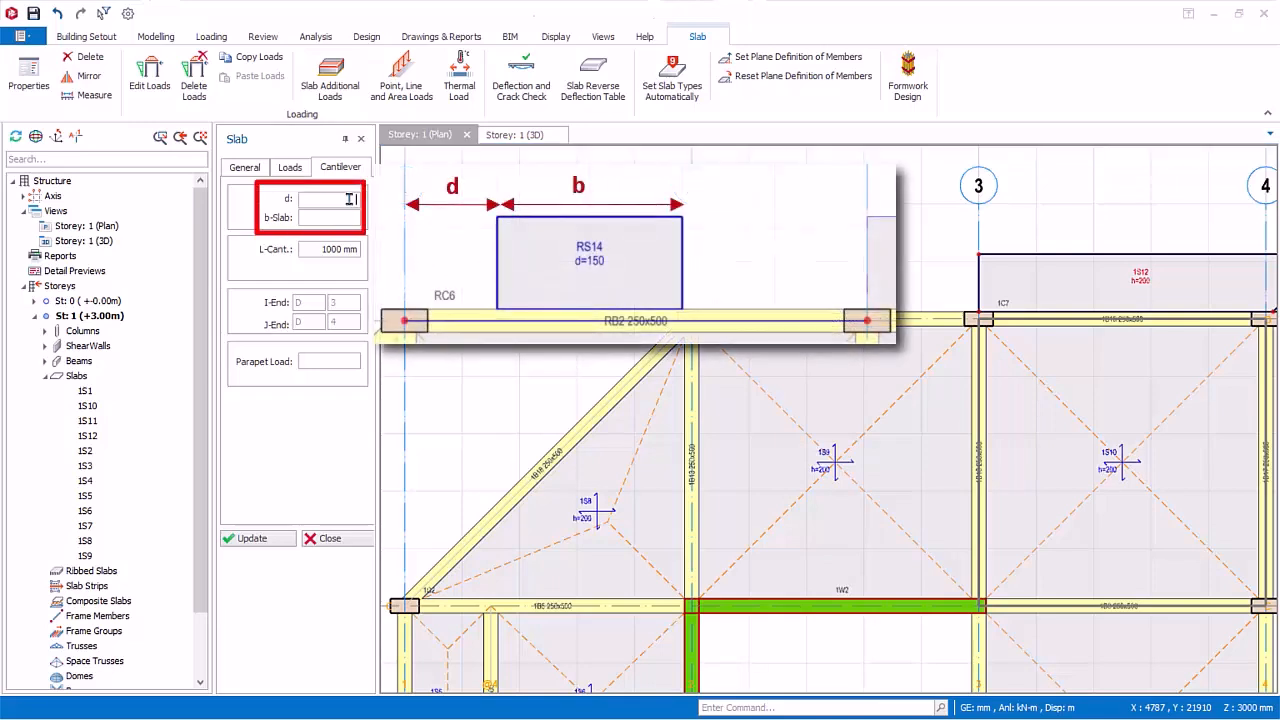
type("1000")
left_click(347, 216)
type("2000")
left_click(690, 318)
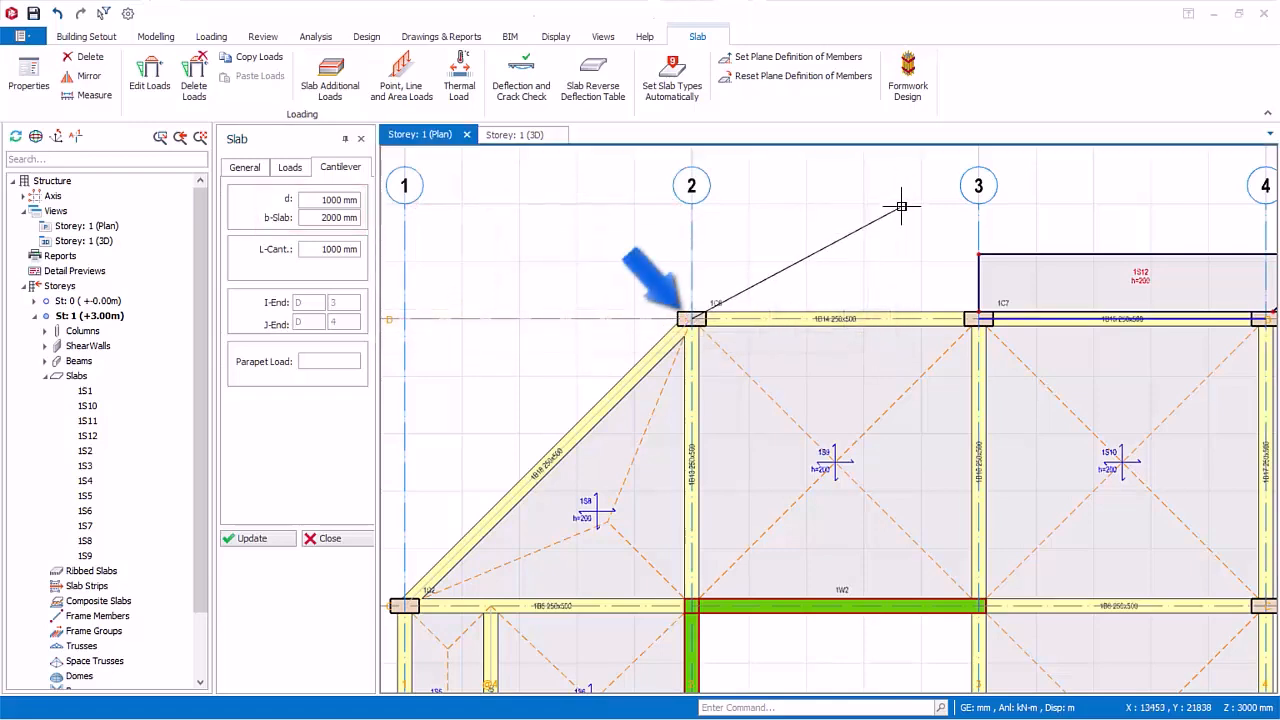
left_click(978, 318)
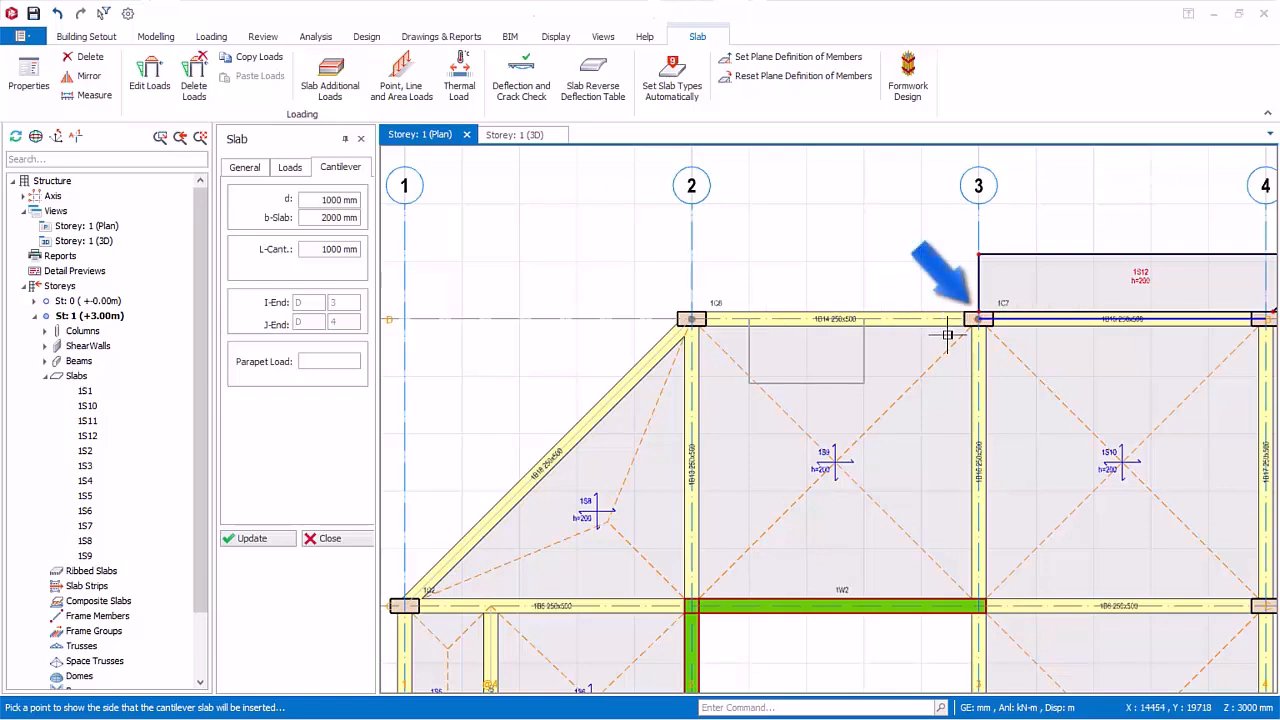
left_click(820, 236)
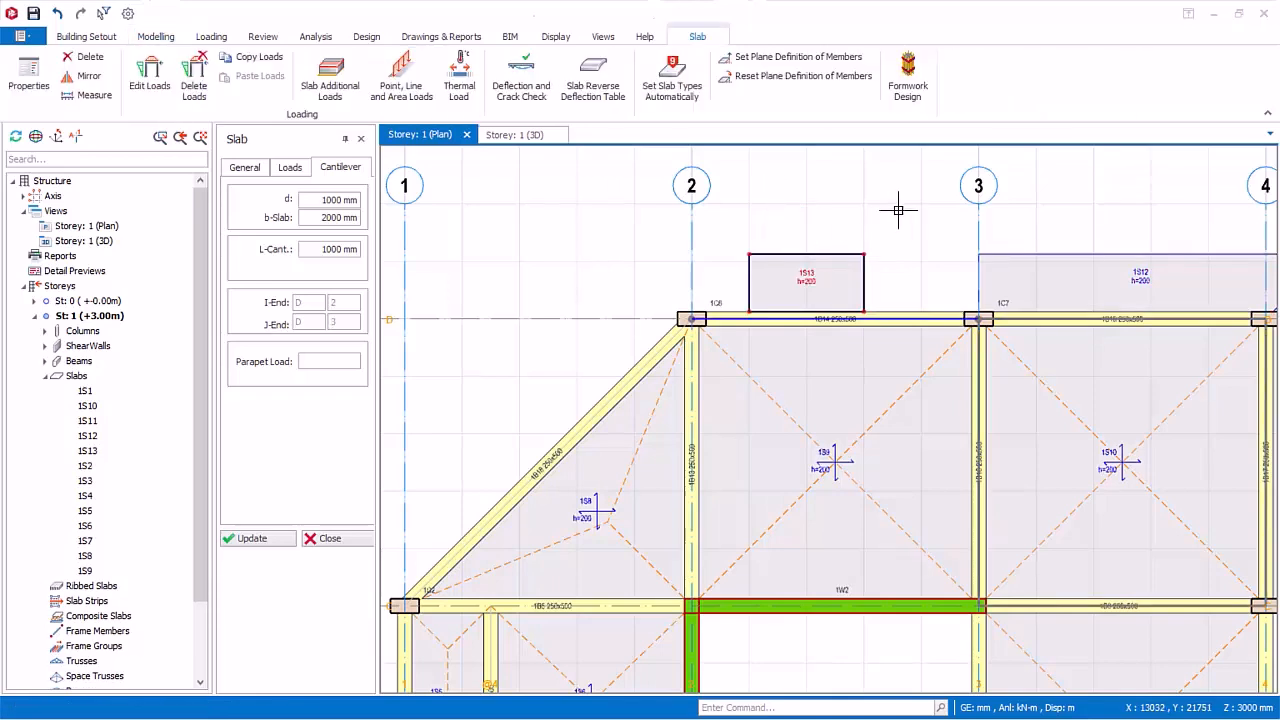
left_click(330, 538)
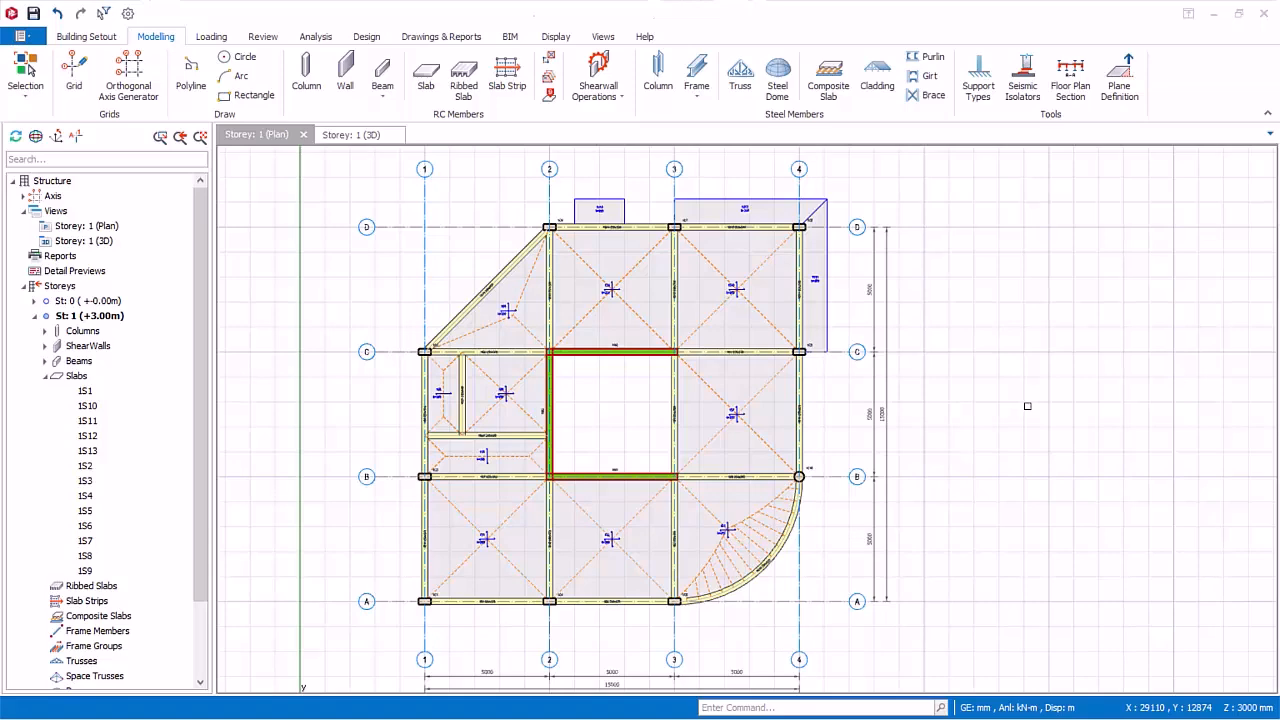
Step: Start a slab-edge polyline at the intersection of axes 1 and C with a straight segment outside the diagonal beam
middle_click_drag(493, 355, 523, 497)
scroll(577, 479, "up", 4)
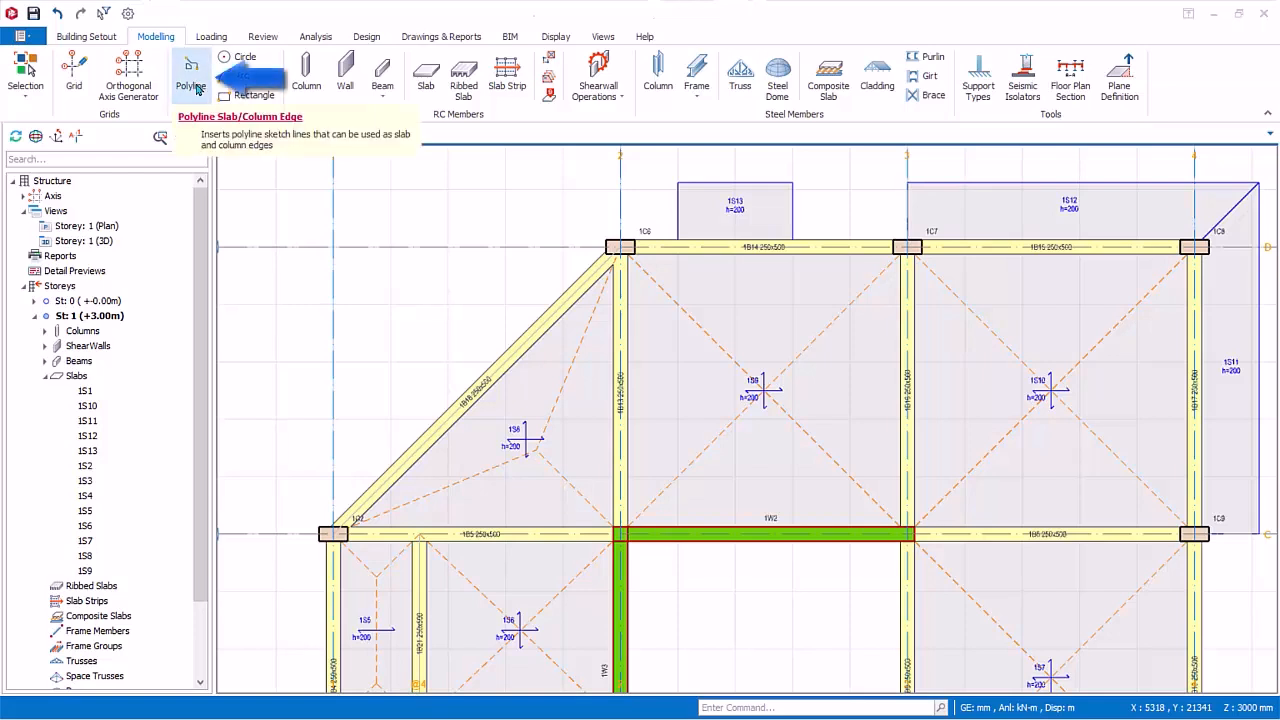
left_click(197, 88)
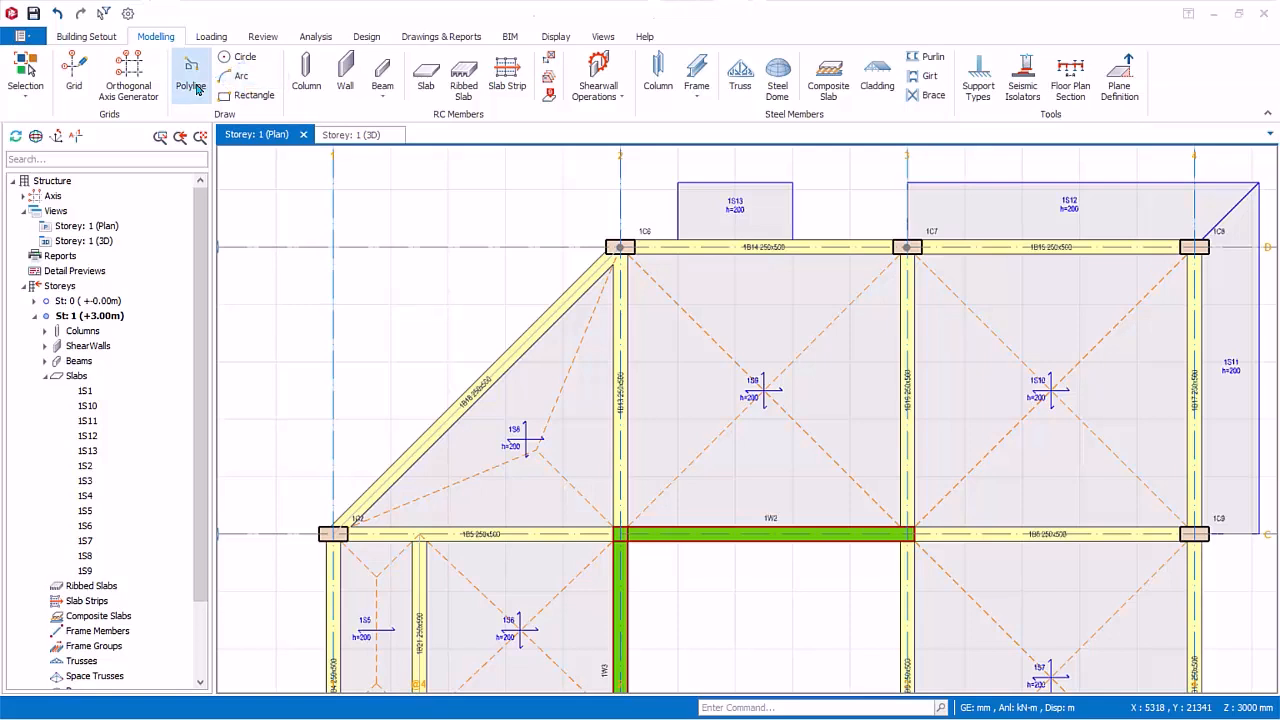
left_click(333, 533)
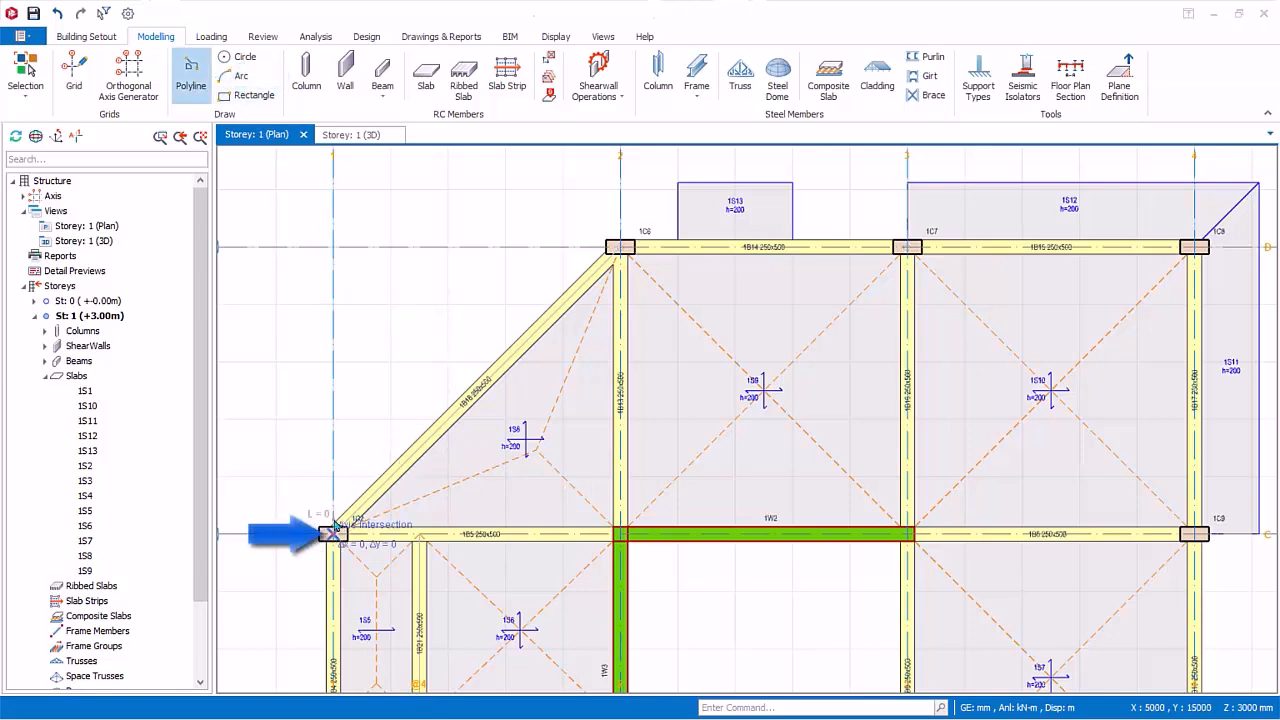
left_click(372, 400)
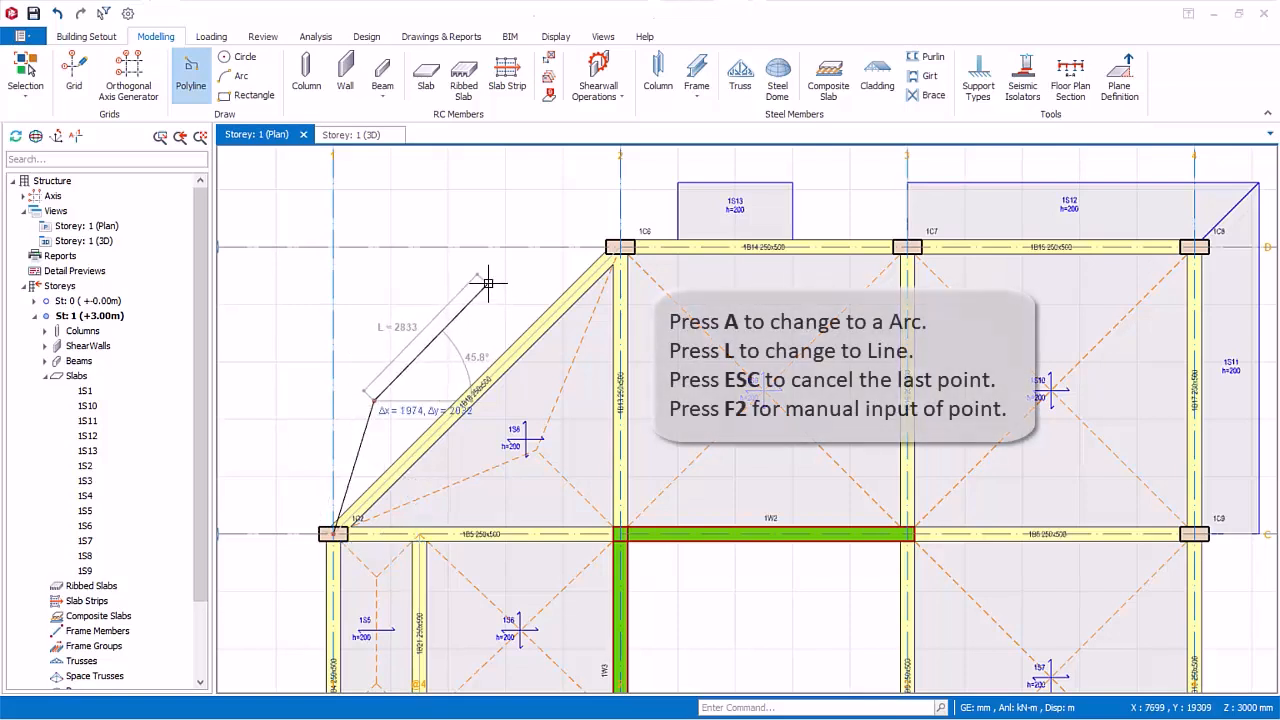
key("a")
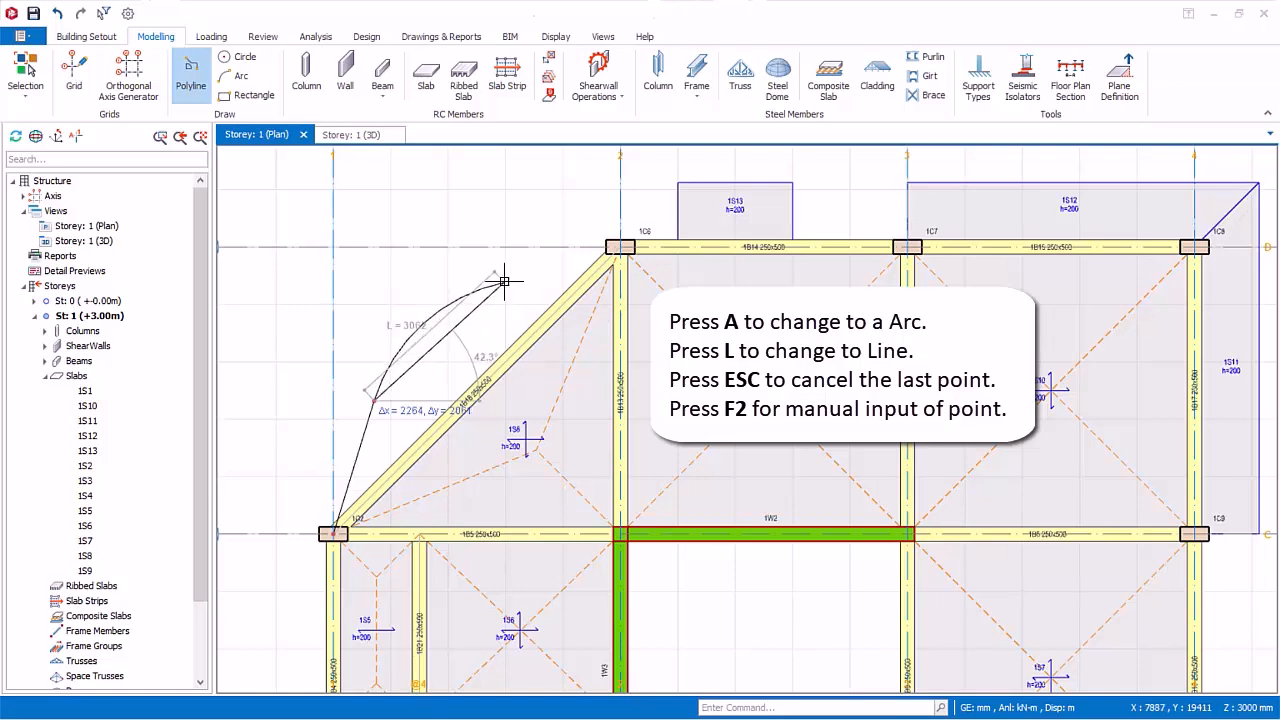
left_click(505, 283)
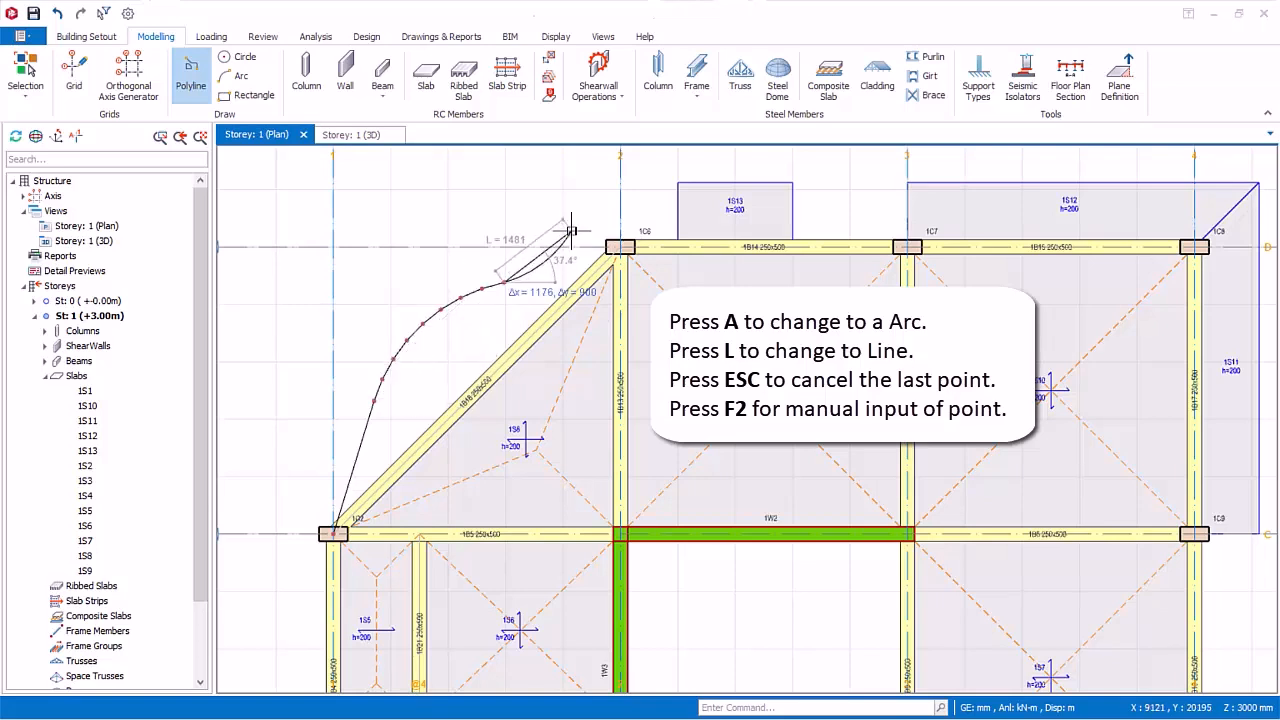
key("l")
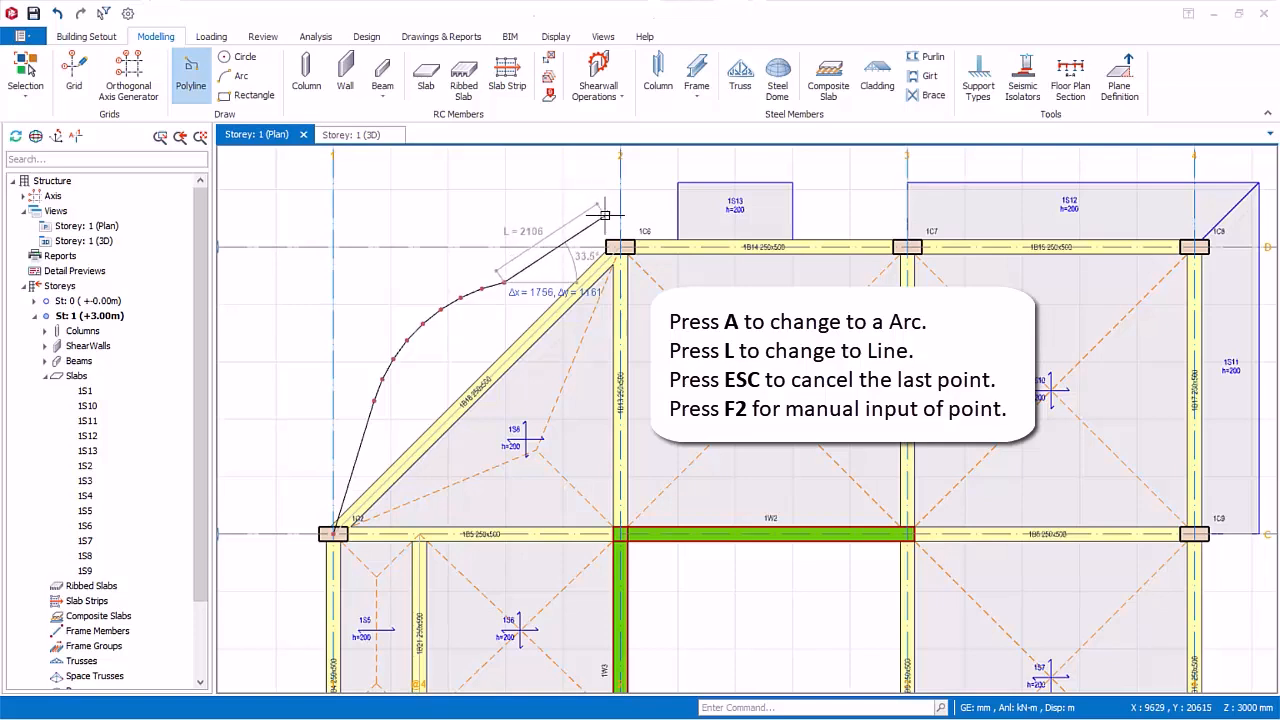
key("Escape")
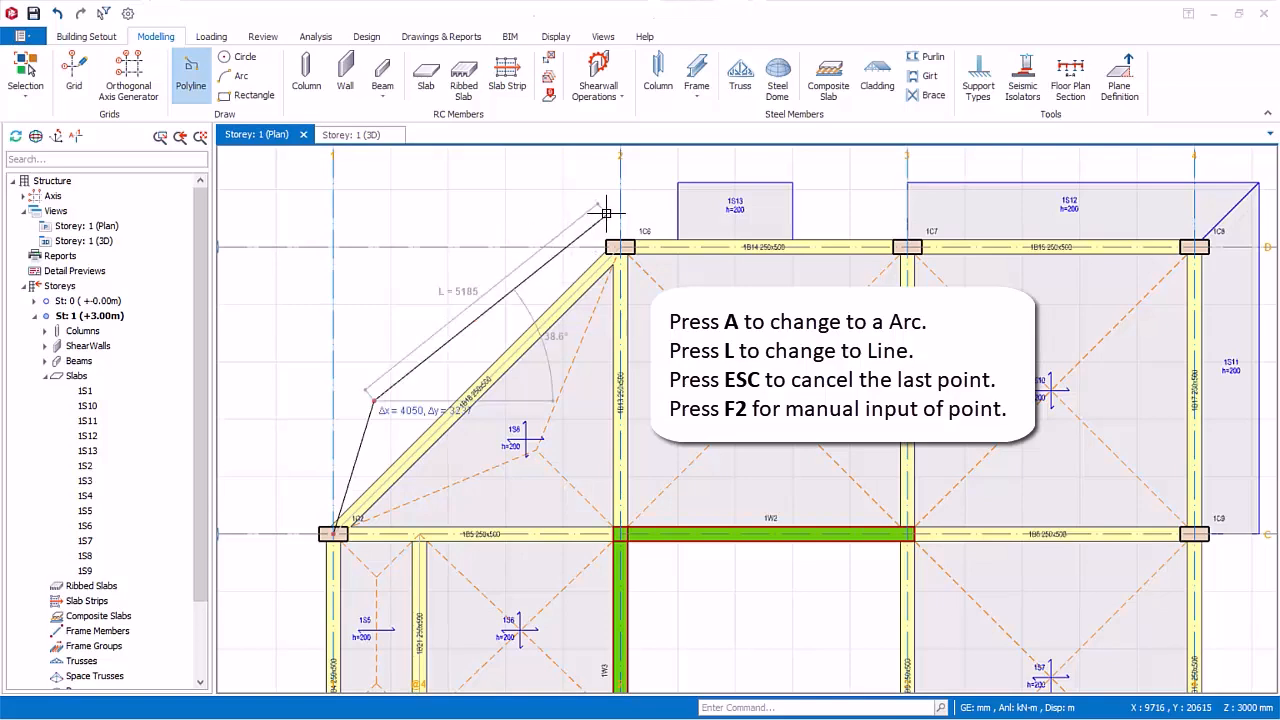
Step: Continue the polyline with an arc bulging outward and a line ending at the intersection of axes 2 and D, and finish it
key("a")
left_click(508, 292)
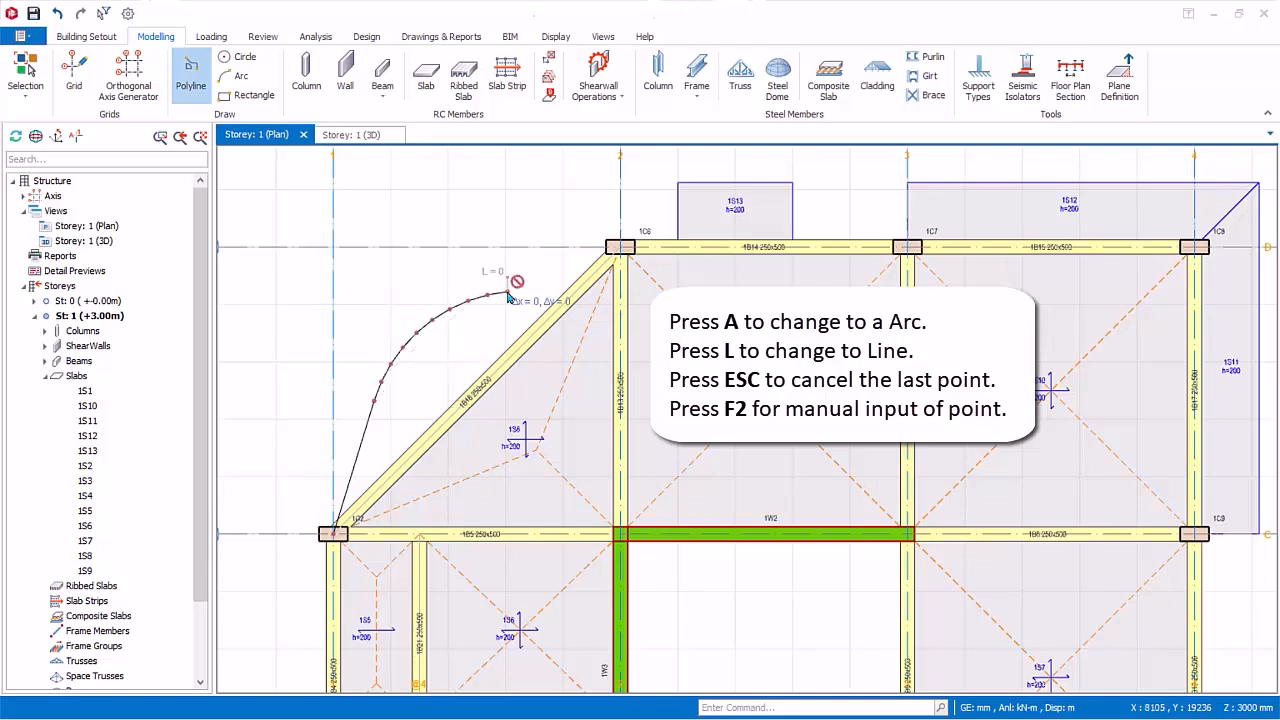
scroll(601, 258, "up", 4)
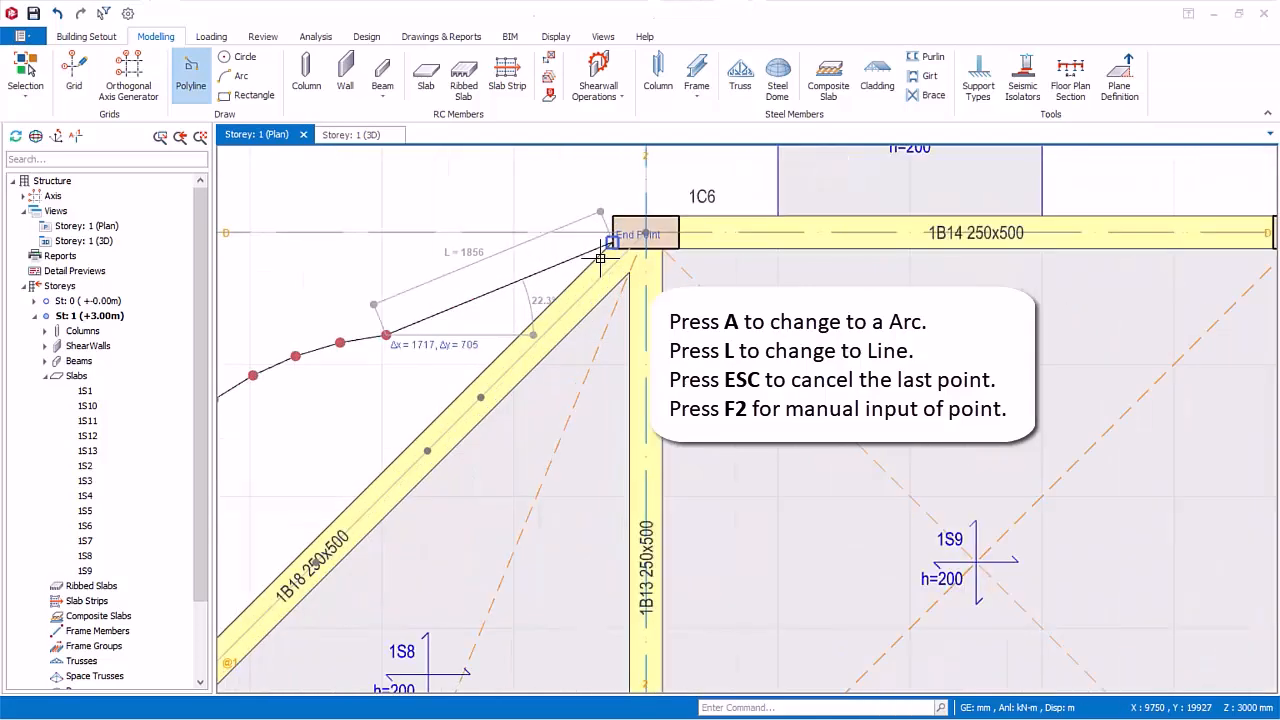
left_click(645, 233)
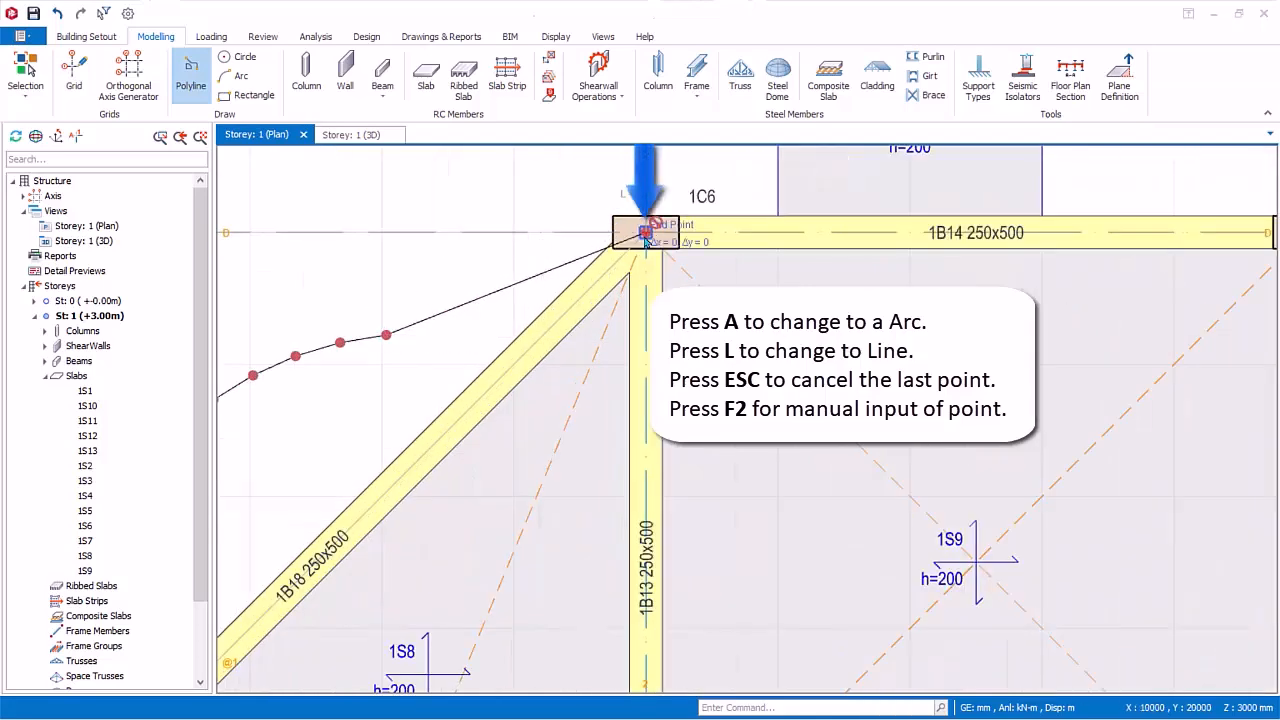
right_click(555, 190)
left_click(588, 201)
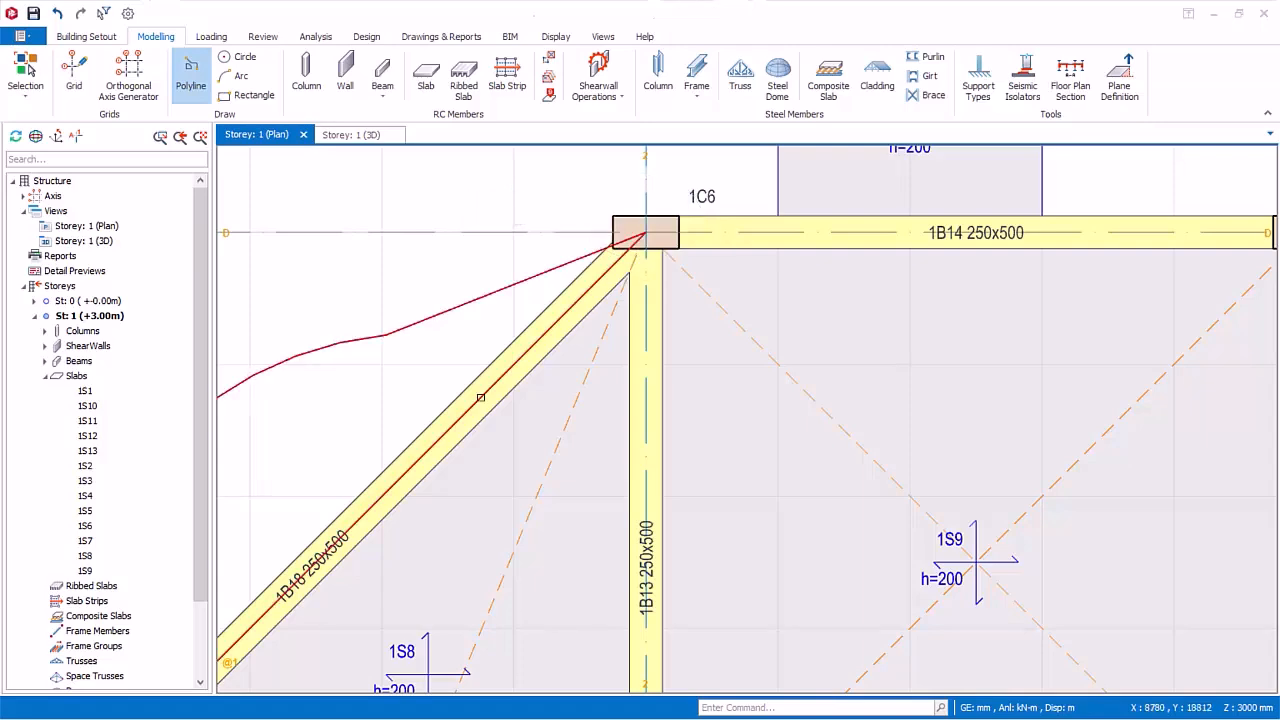
Step: Insert a 200 mm thick slab in the region between the curved polyline and the diagonal beam, and finish slab insertion
scroll(481, 398, "down", 3)
middle_click_drag(481, 398, 592, 315)
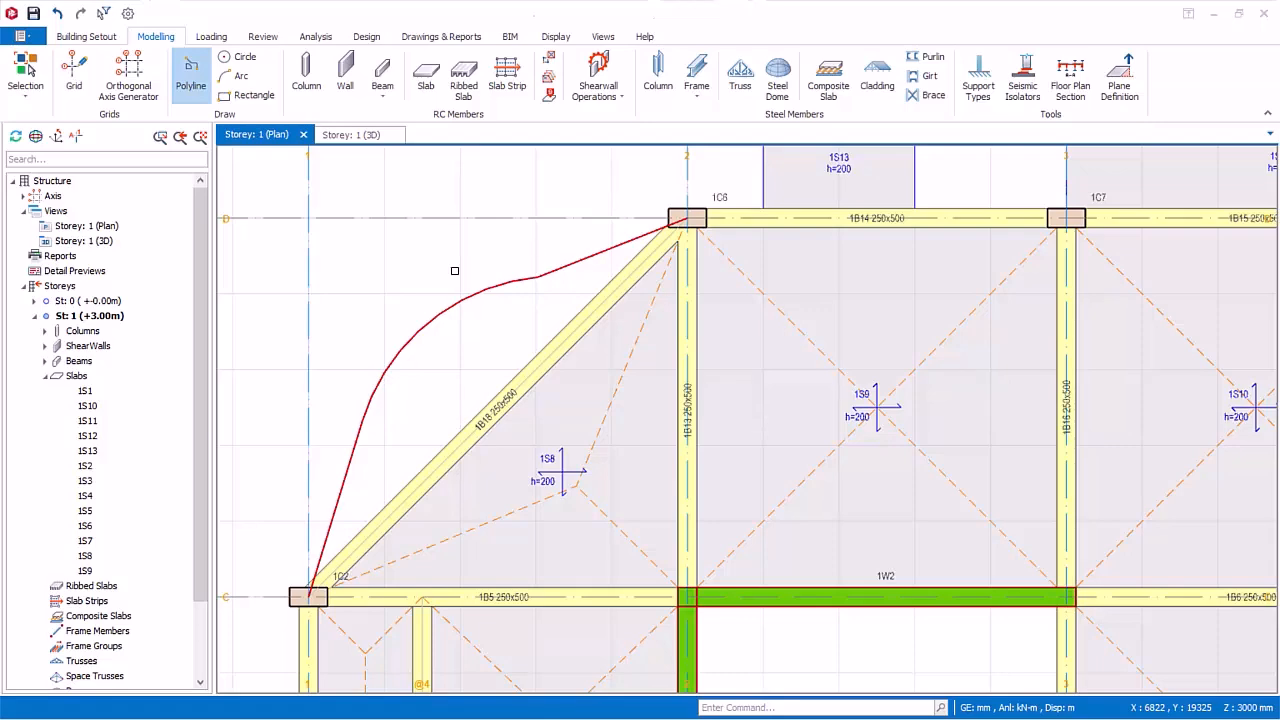
left_click(427, 72)
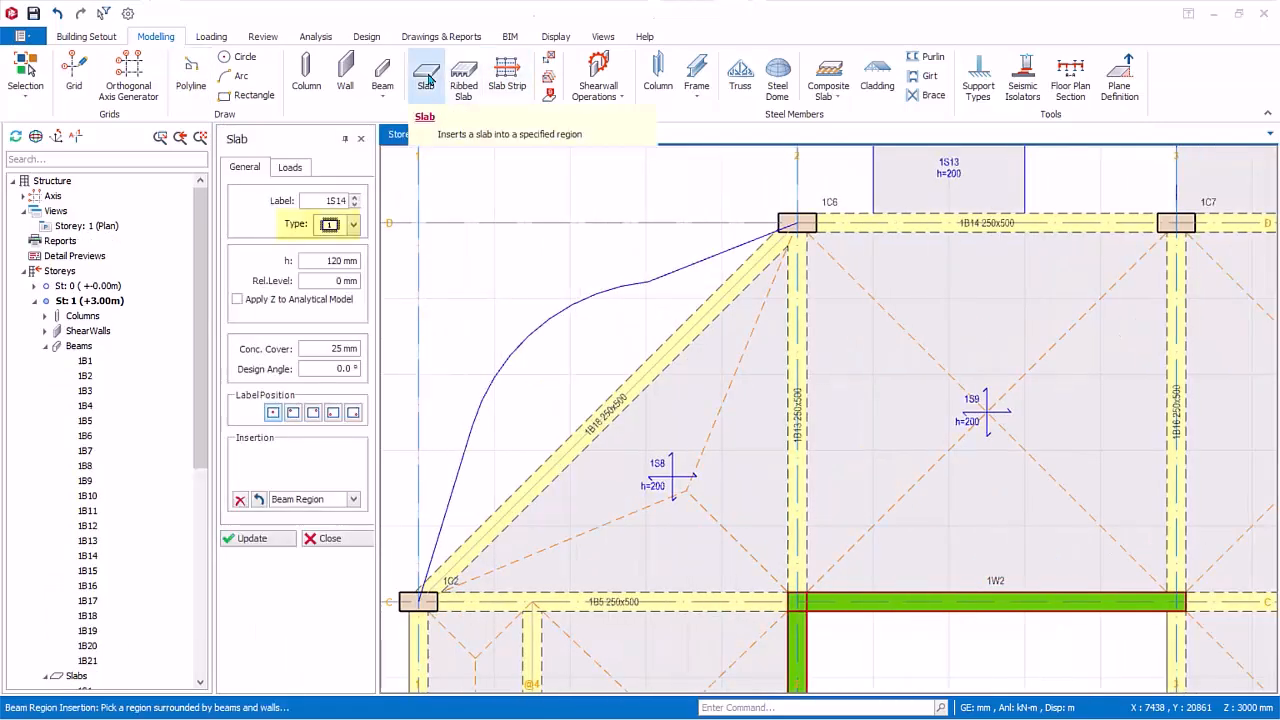
left_click(345, 260)
type("200")
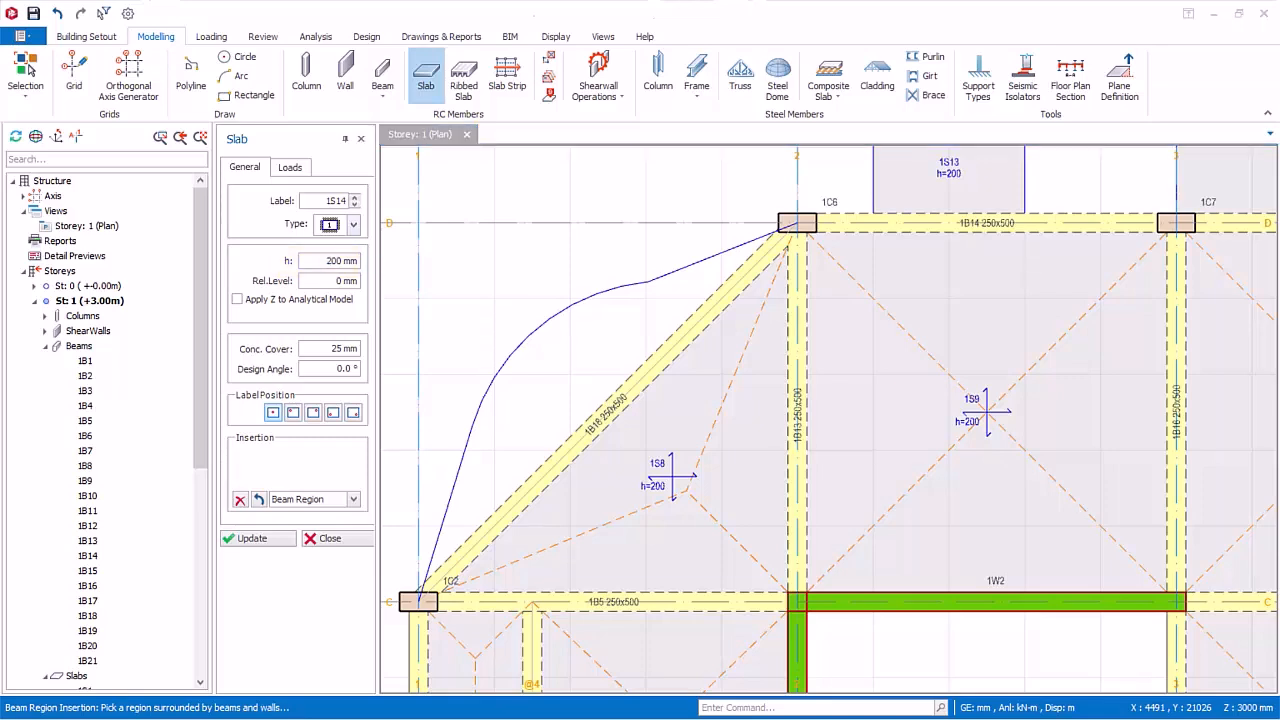
left_click(562, 378)
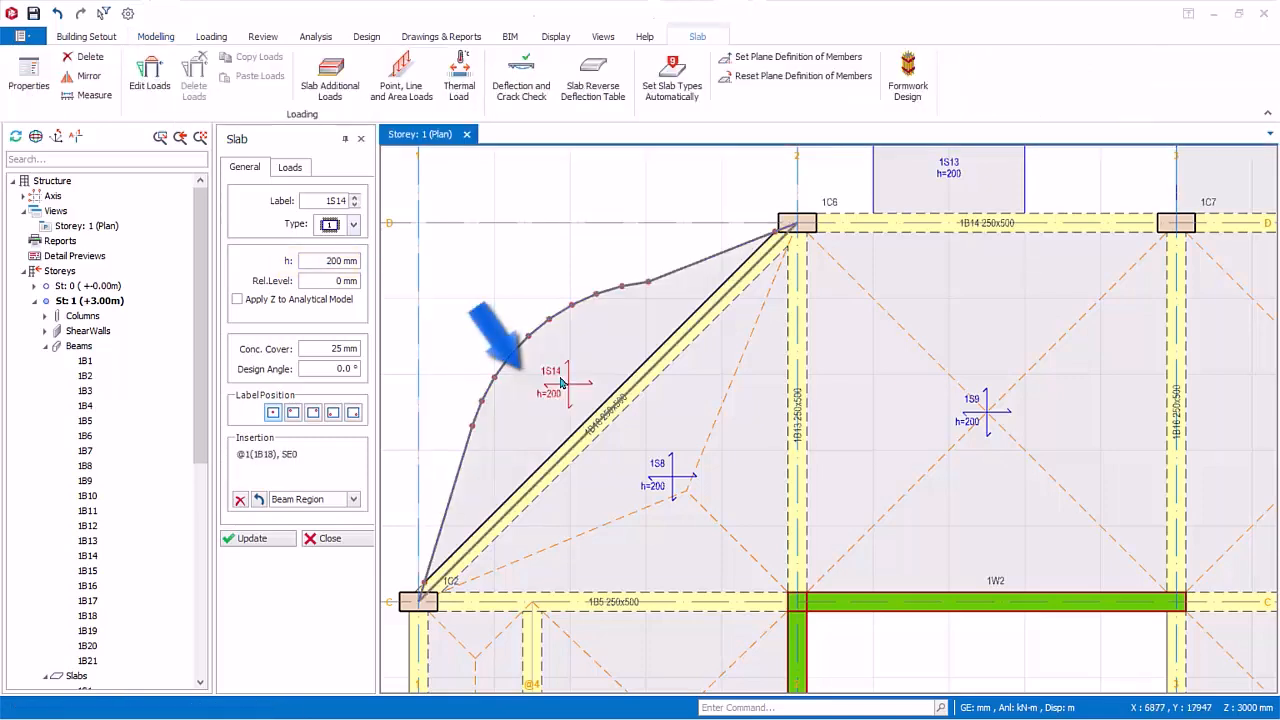
left_click(330, 539)
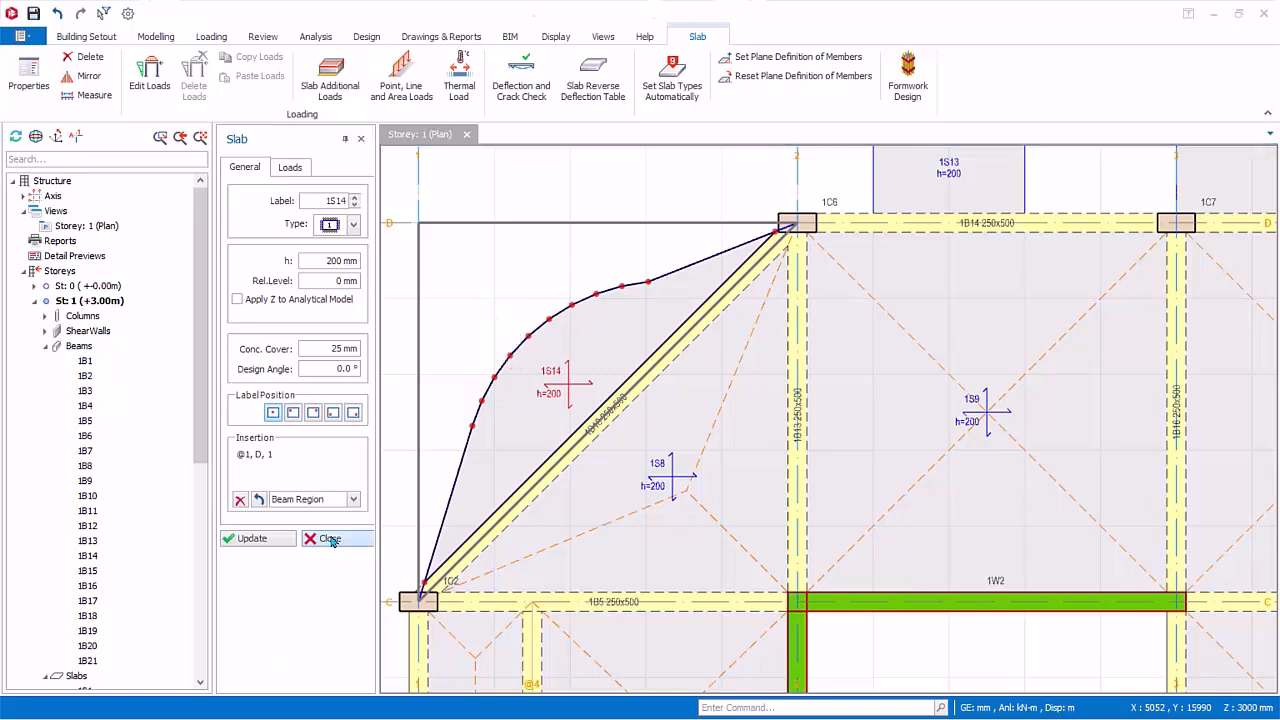
left_click(331, 541)
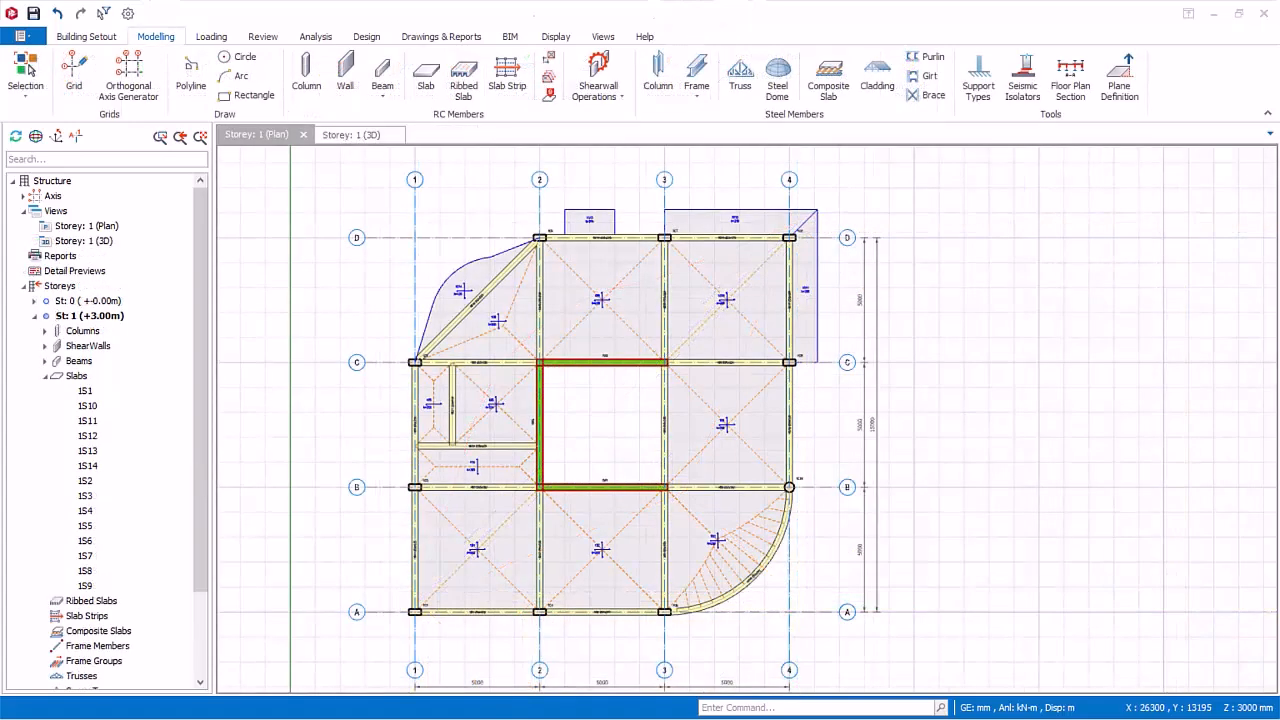
Step: Tile the storey 1 plan and 3D views vertically, with the bay between axes 1–2 and A–B in view in both
left_click(610, 38)
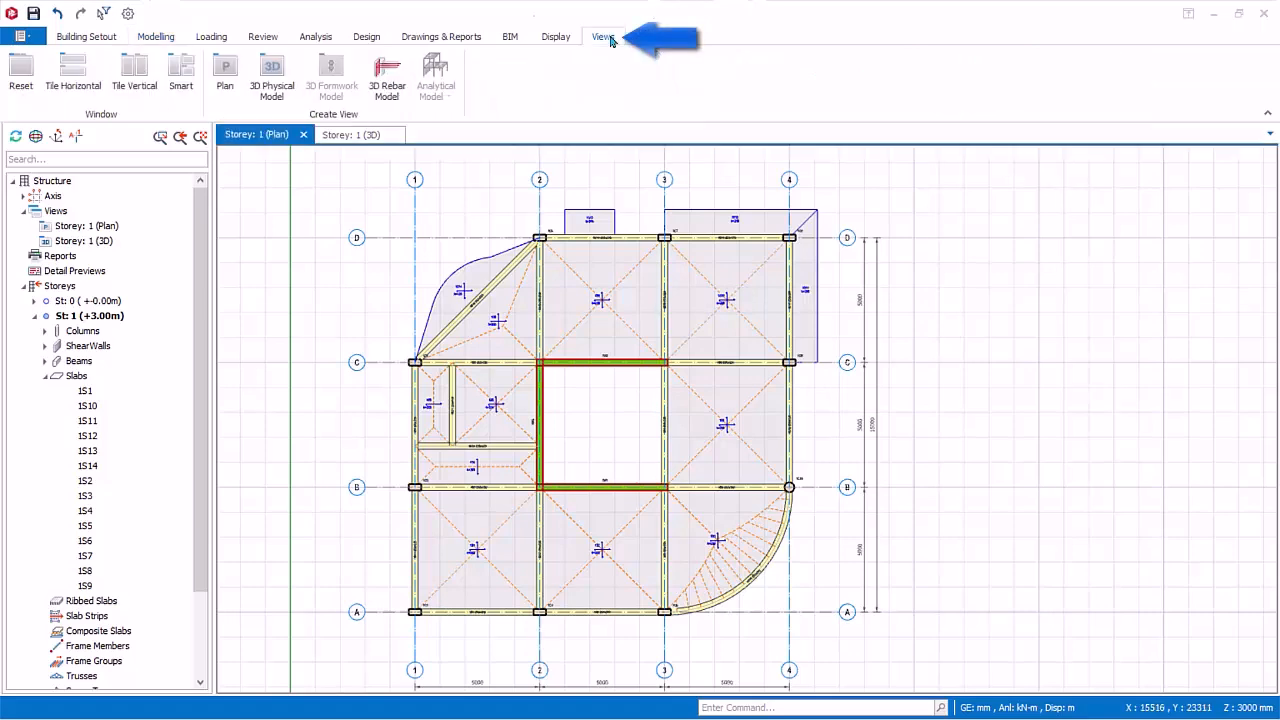
left_click(134, 68)
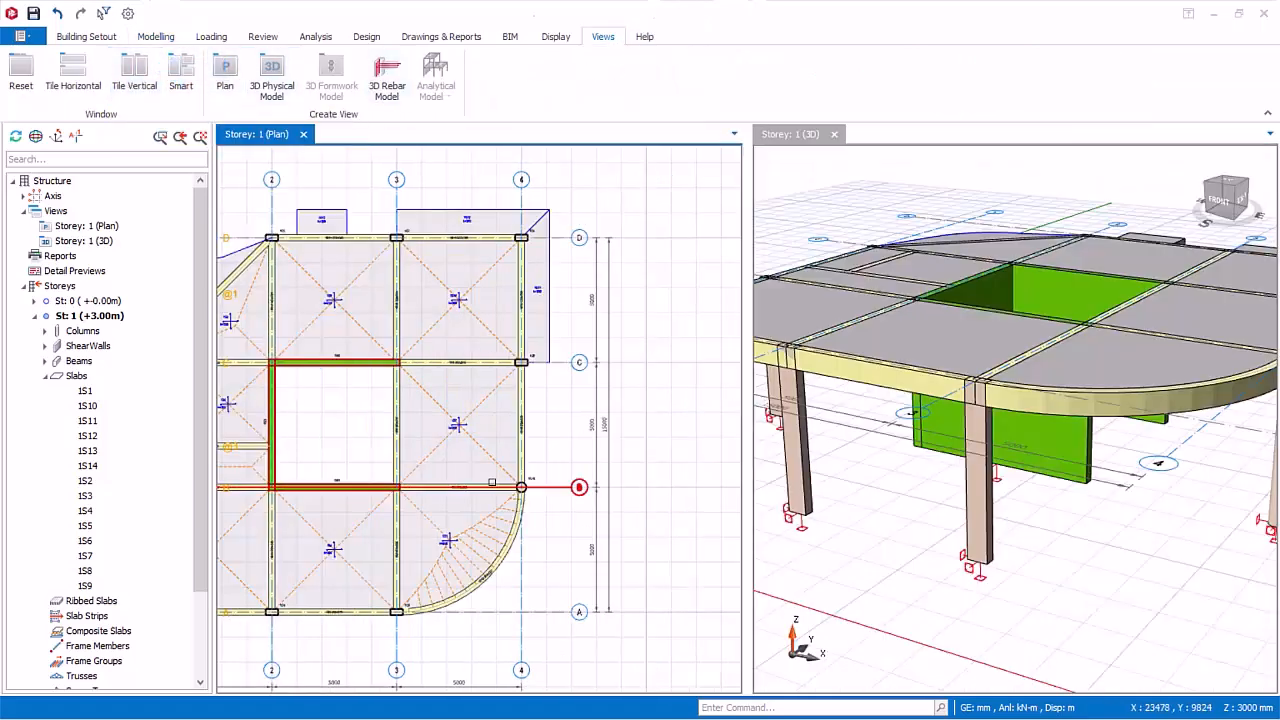
middle_click_drag(450, 476, 703, 407)
scroll(505, 479, "up", 4)
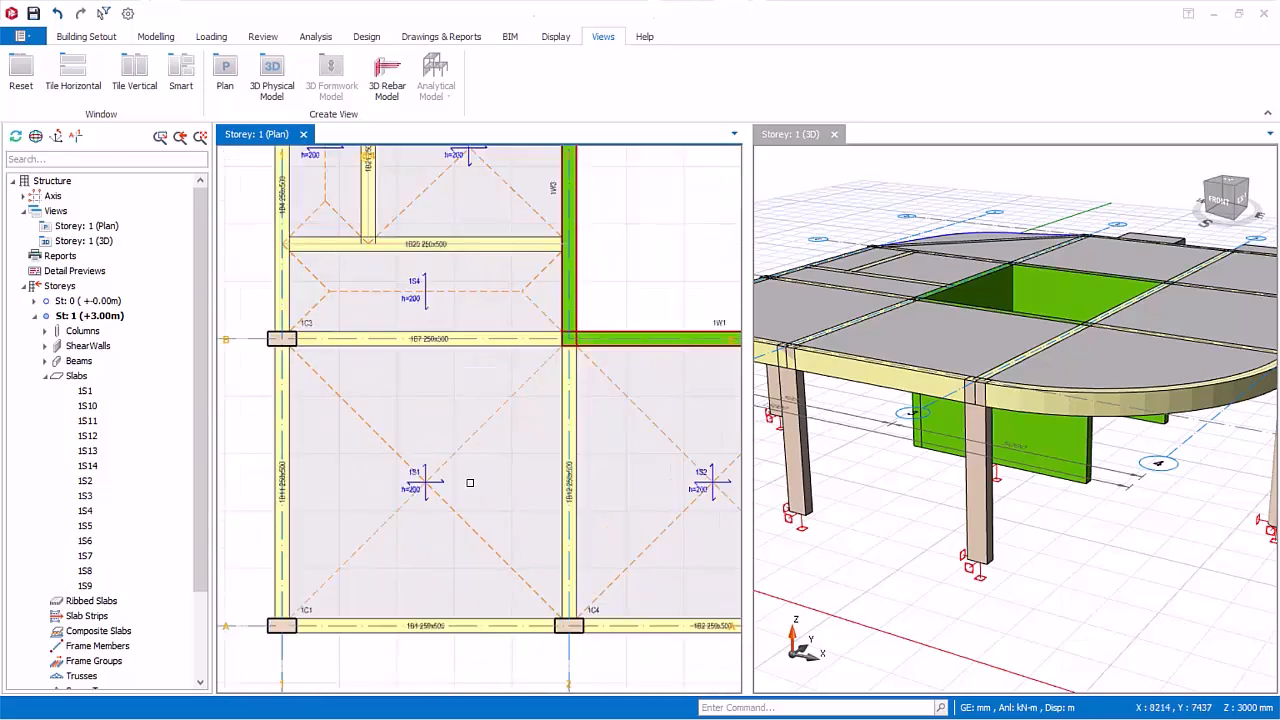
middle_click_drag(541, 456, 549, 452)
middle_click_drag(1090, 450, 1240, 495, "shift")
Step: Place a rectangular slab opening with b1 1000 mm and b2 500 mm, offset 1000 mm in X and Y from the intersection of axes 1 and A
left_click(155, 37)
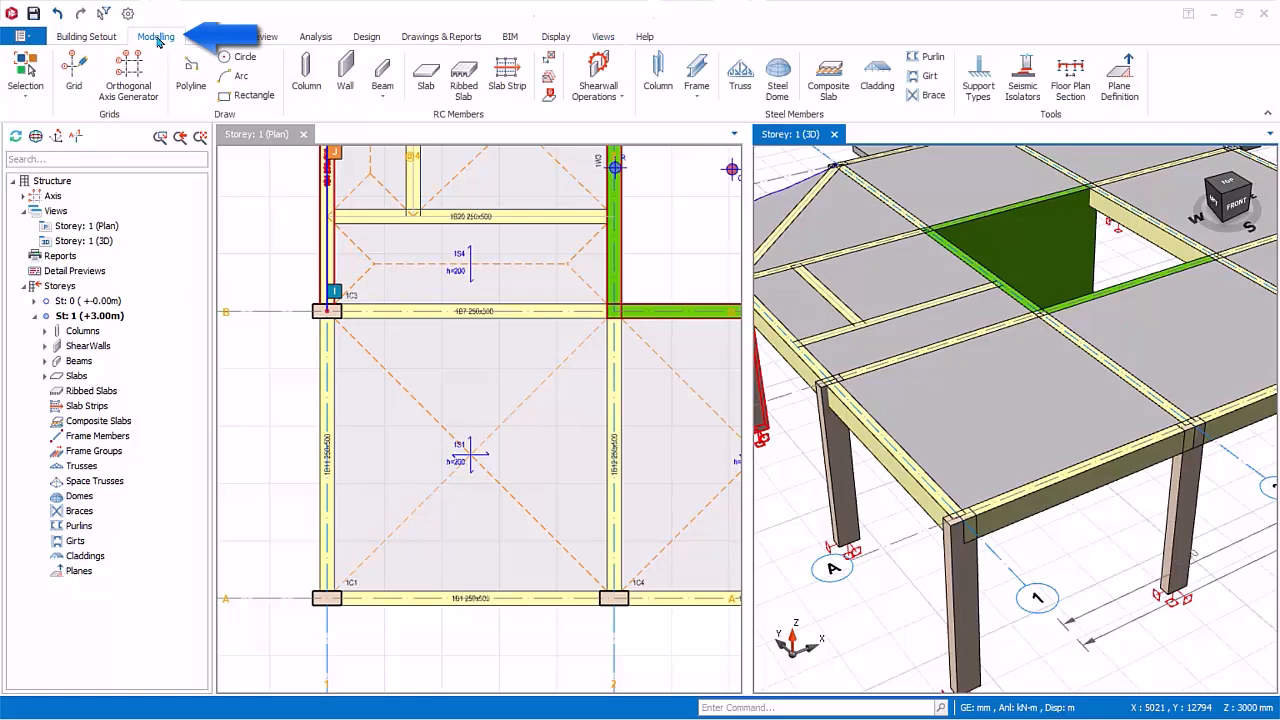
left_click(549, 58)
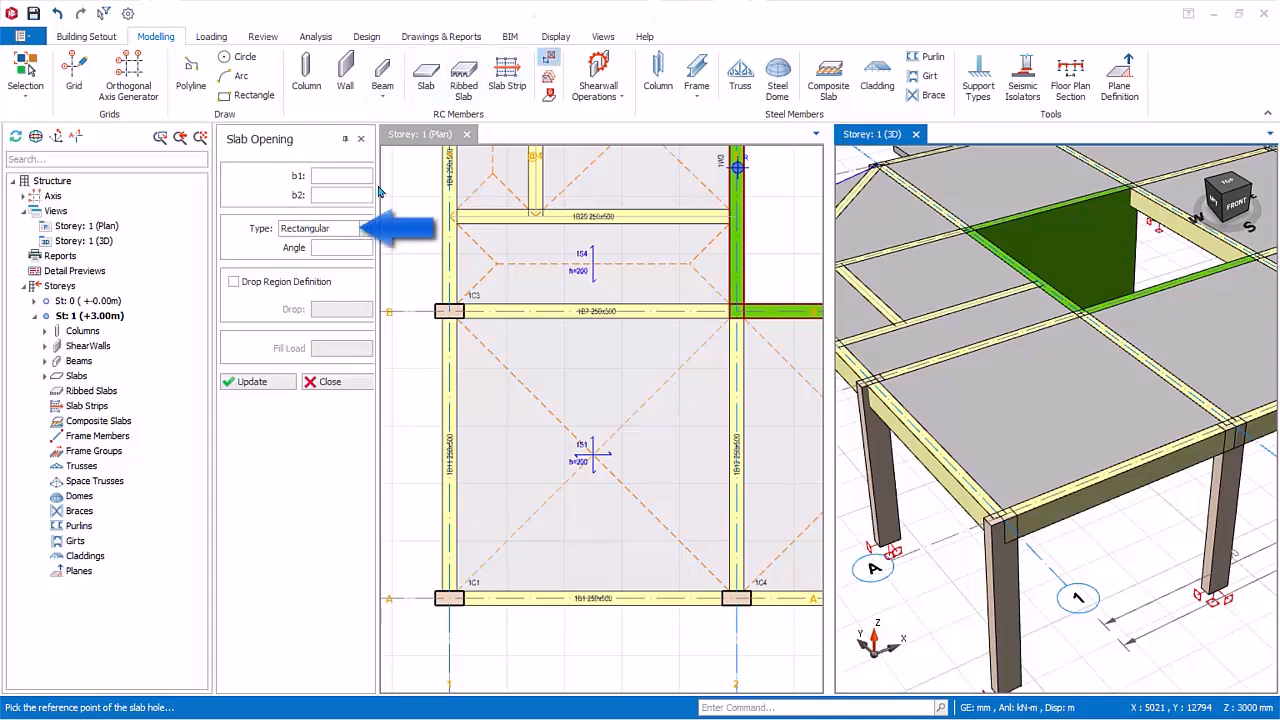
left_click(345, 175)
type("1000")
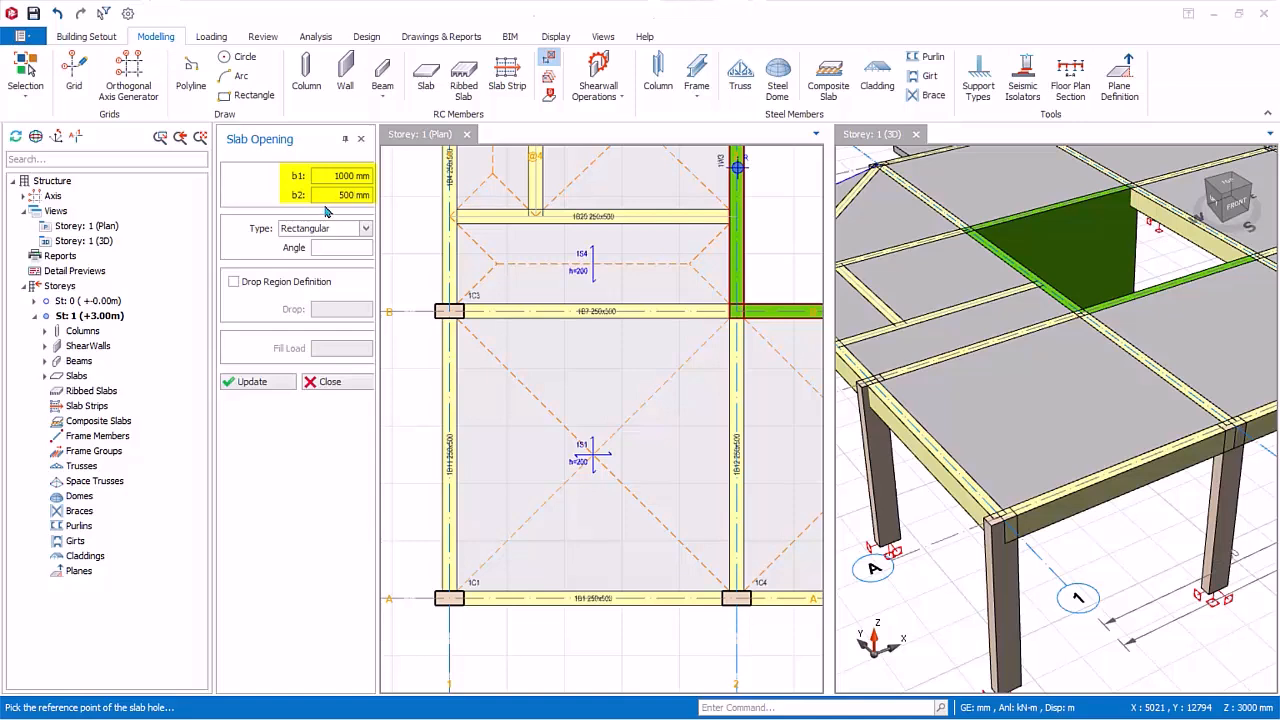
left_click(448, 598)
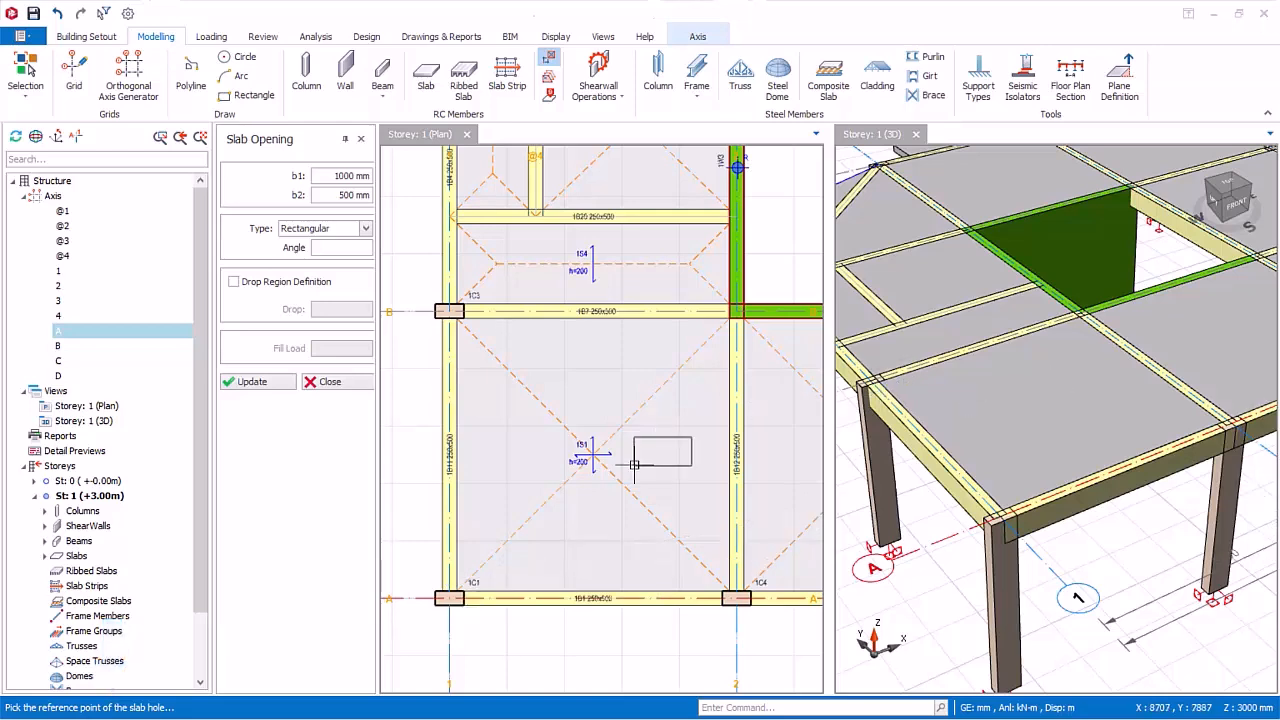
left_click(448, 598)
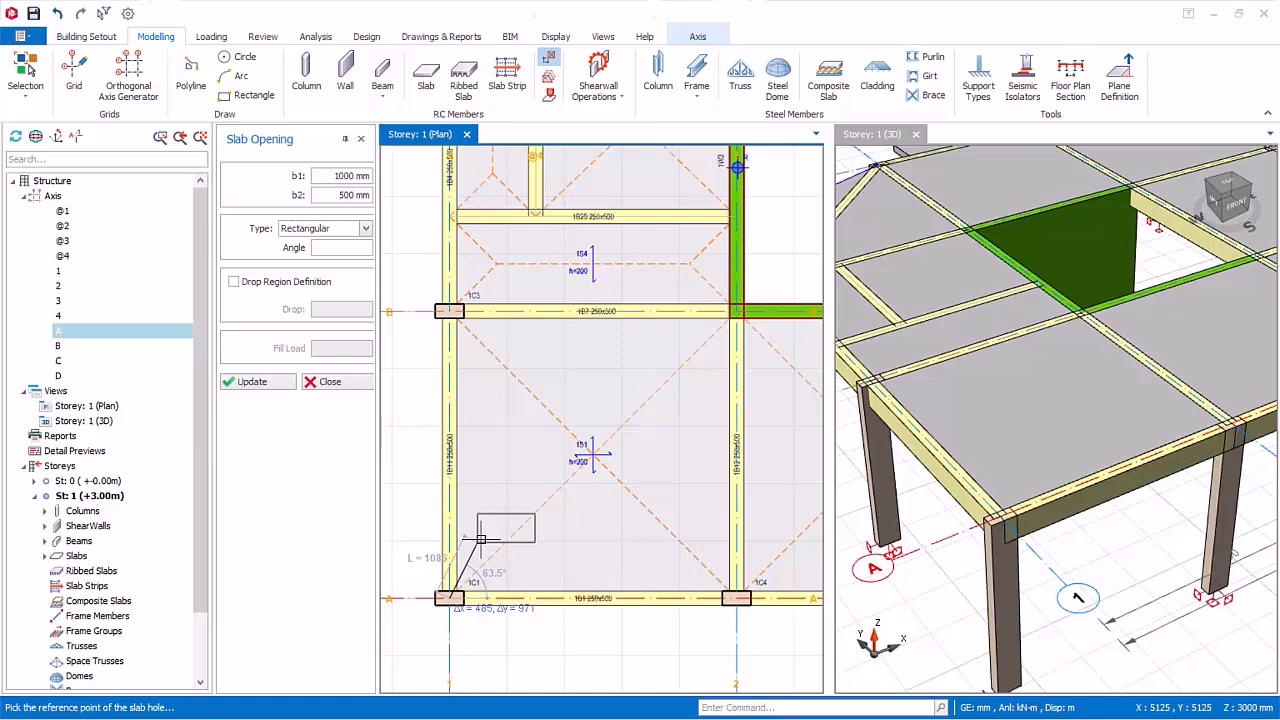
key("F2")
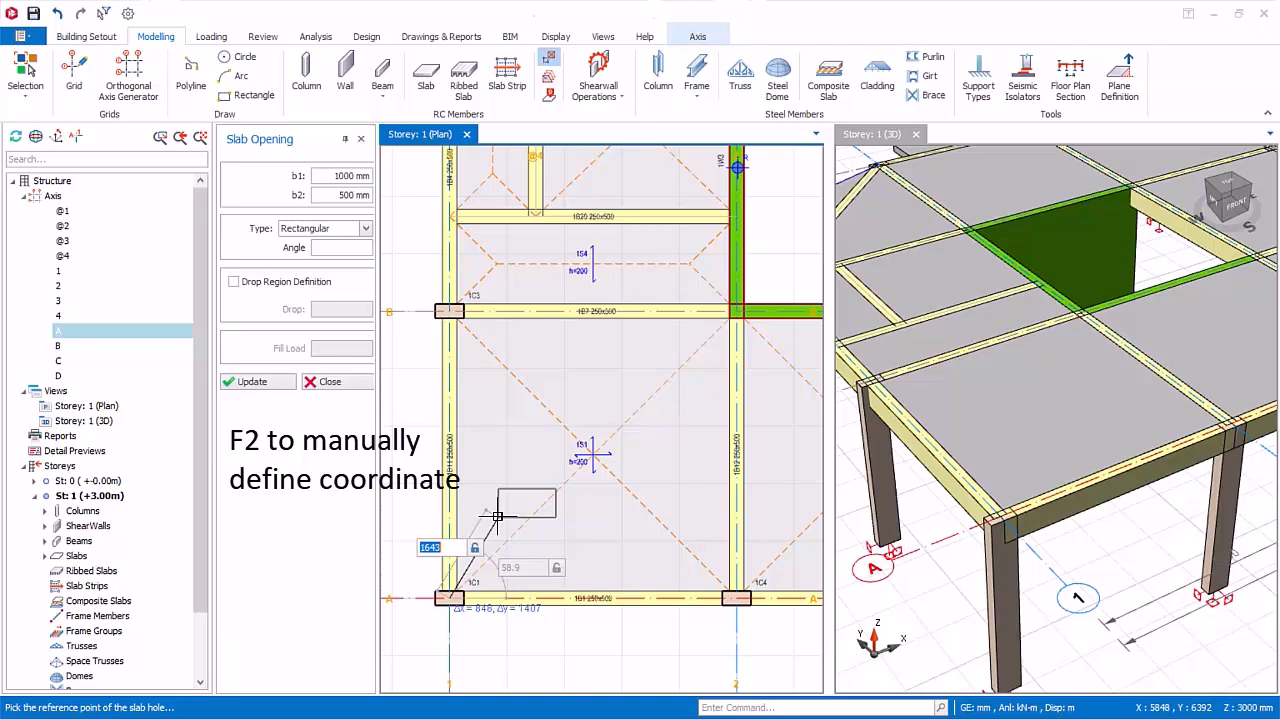
type("1000")
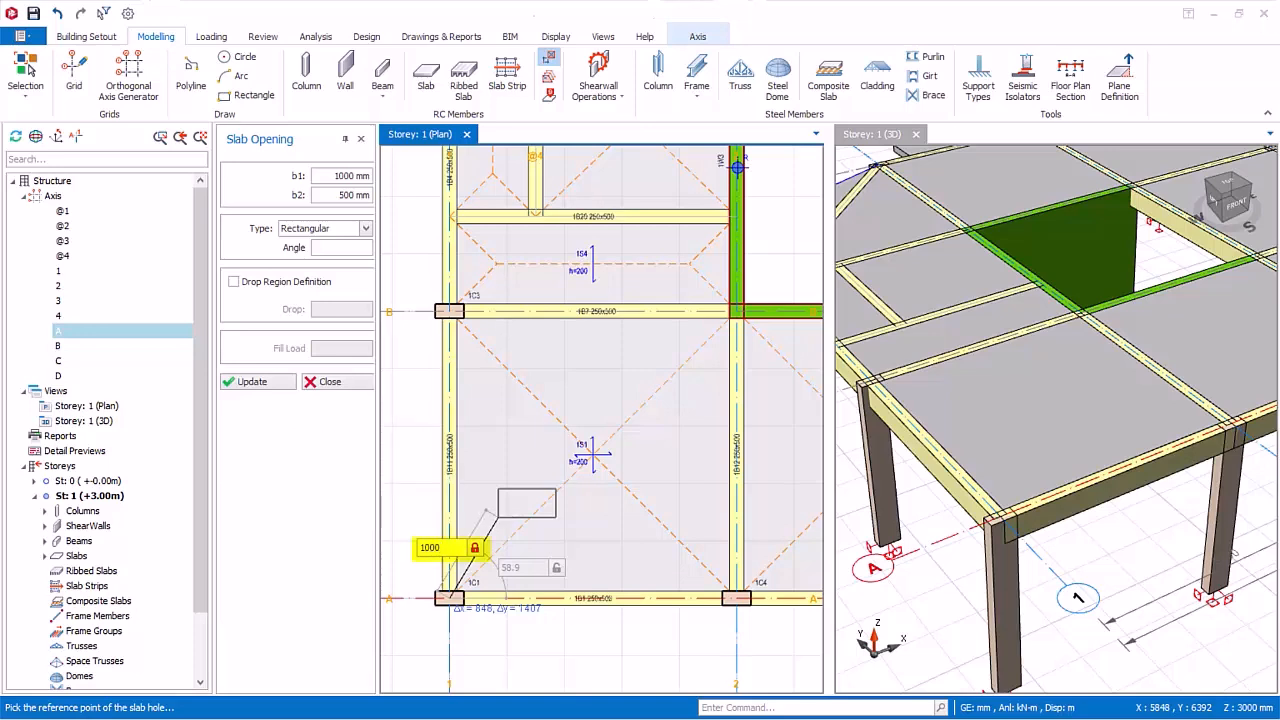
type(",1000")
key("Return")
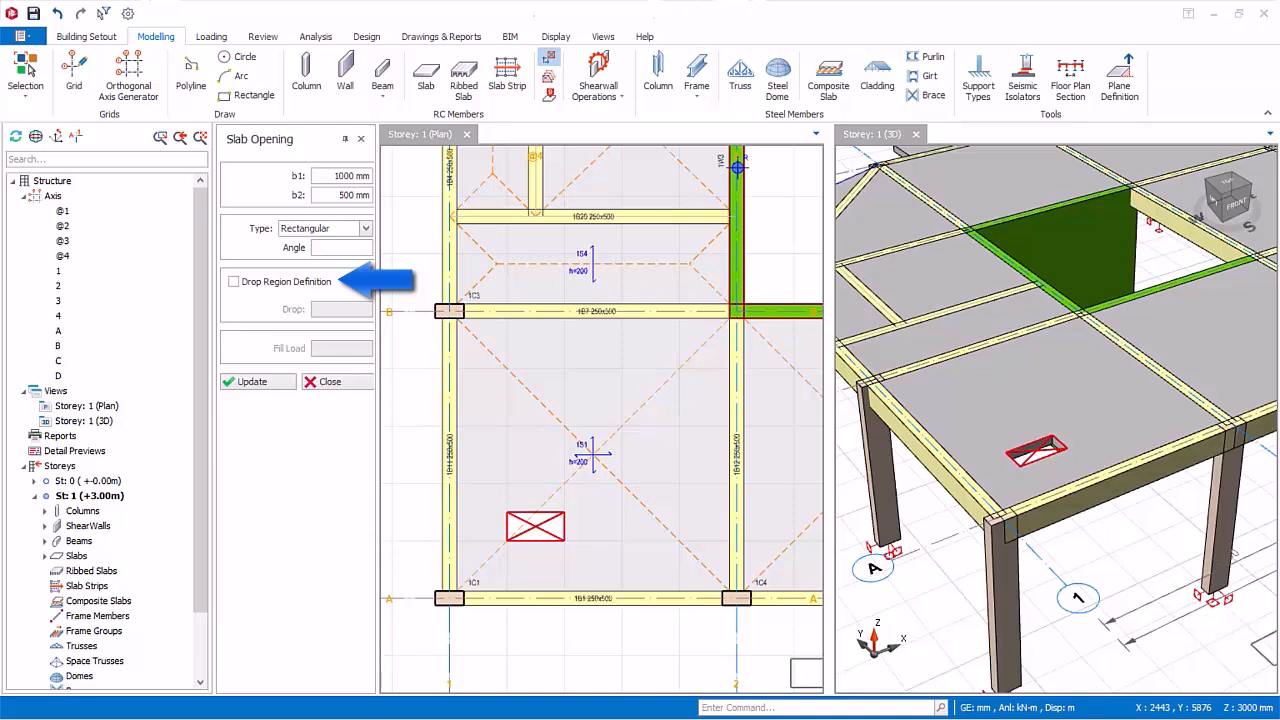
Step: Place a 1000 × 500 mm rectangular drop region with a -50 mm drop, about 1000 mm in X and 3000 mm in Y from axes 1/A
left_click(236, 283)
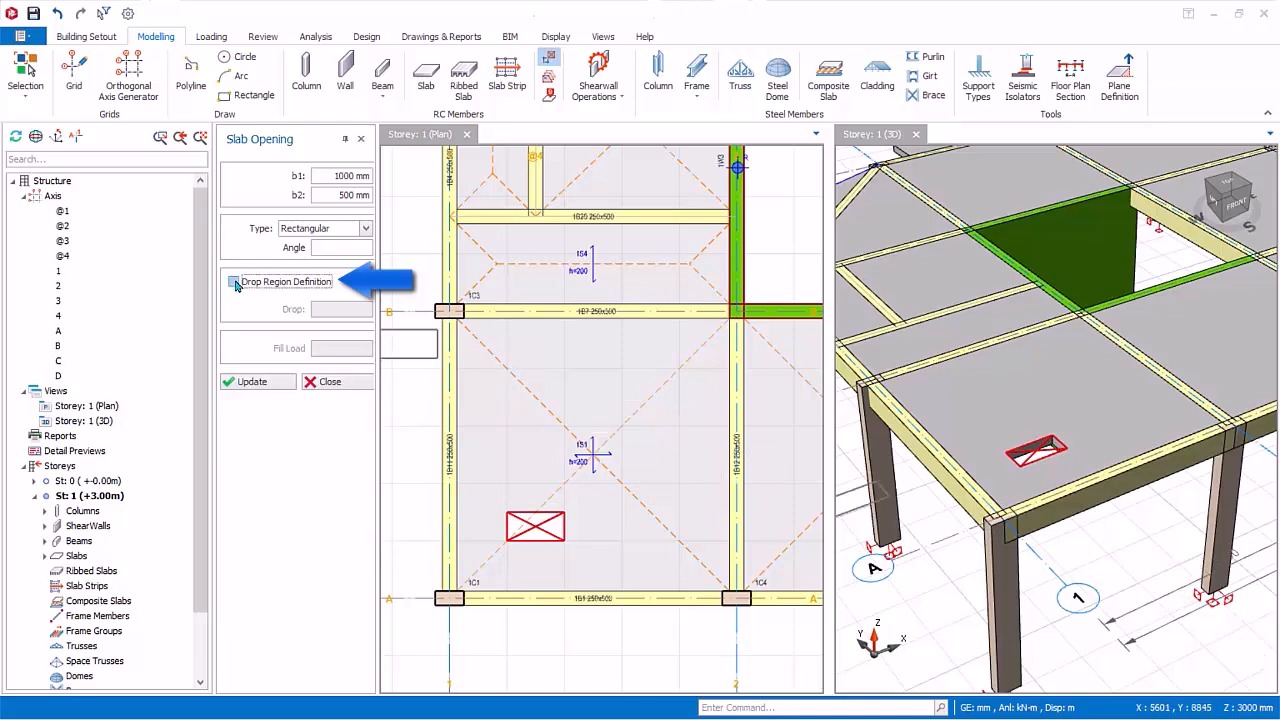
left_click(234, 283)
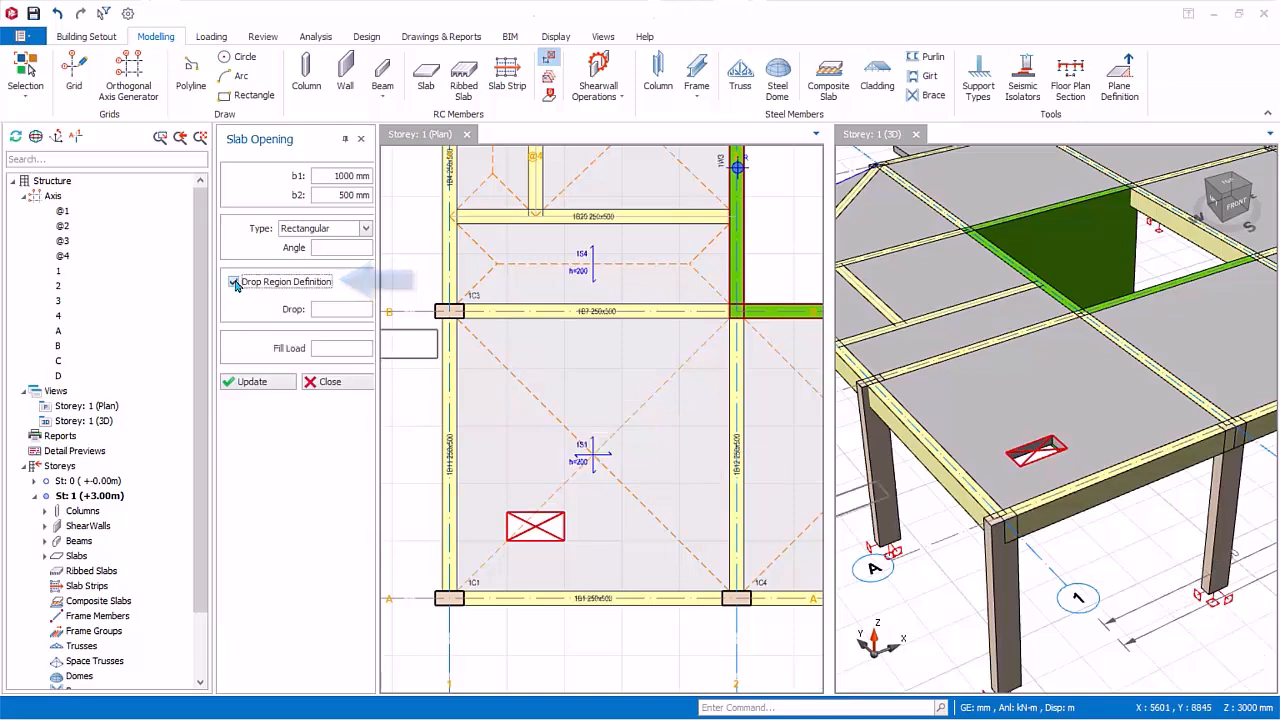
left_click(366, 311)
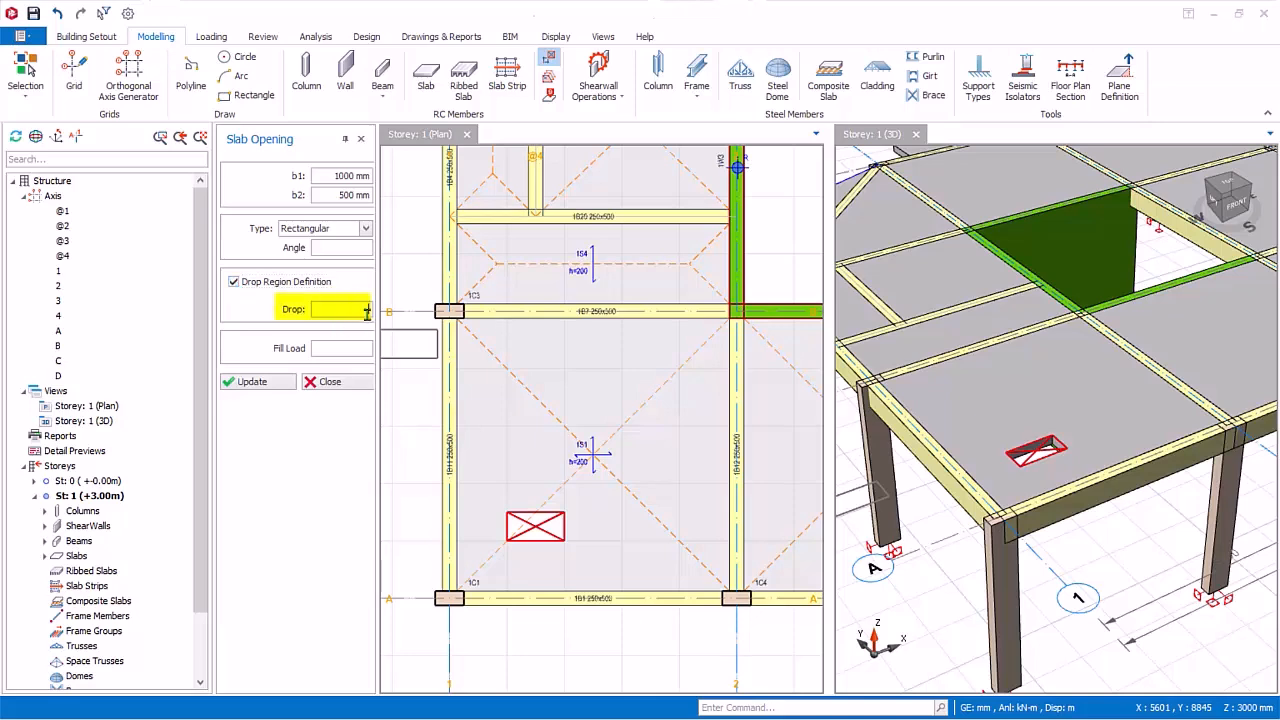
type("-50")
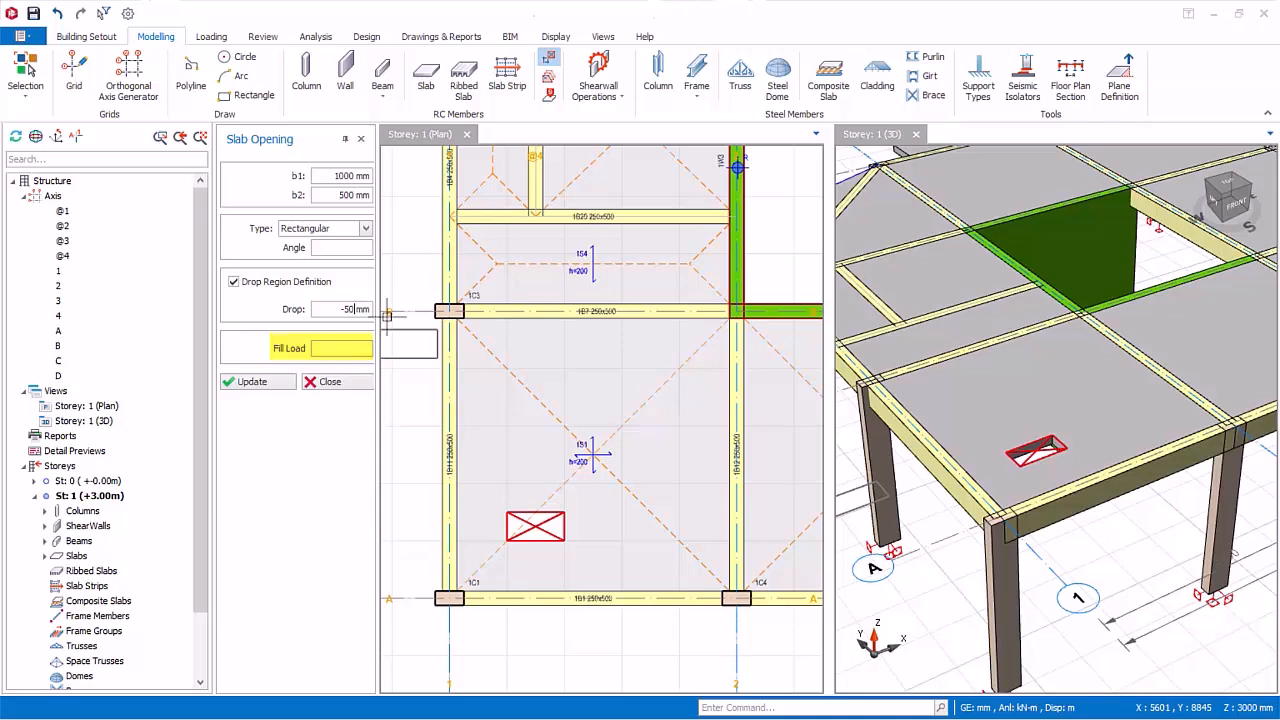
left_click(452, 597)
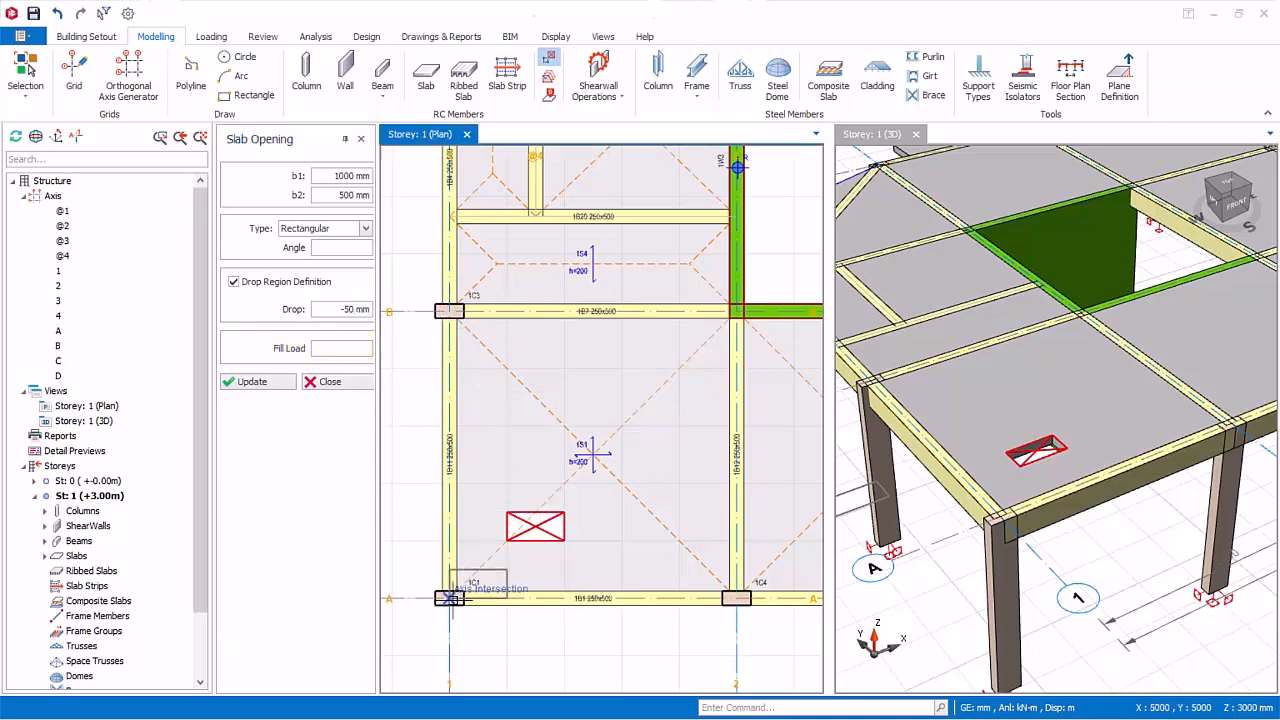
left_click(507, 426)
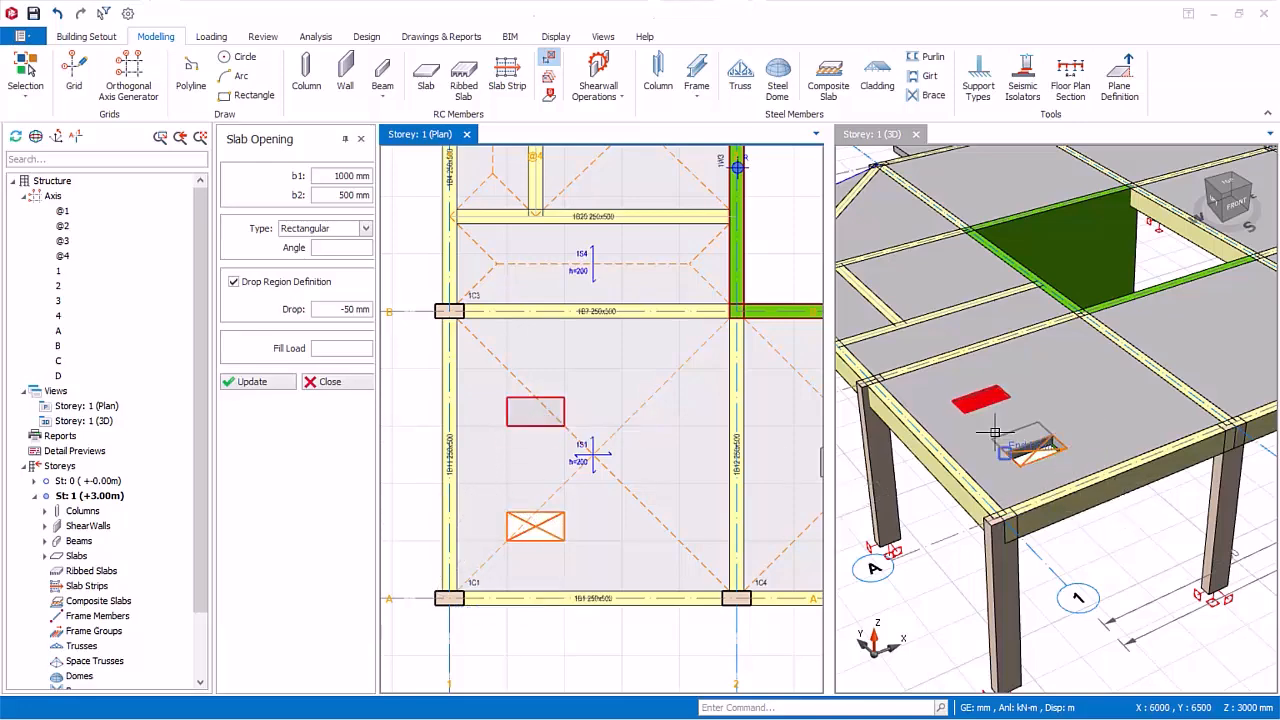
scroll(995, 432, "up", 4)
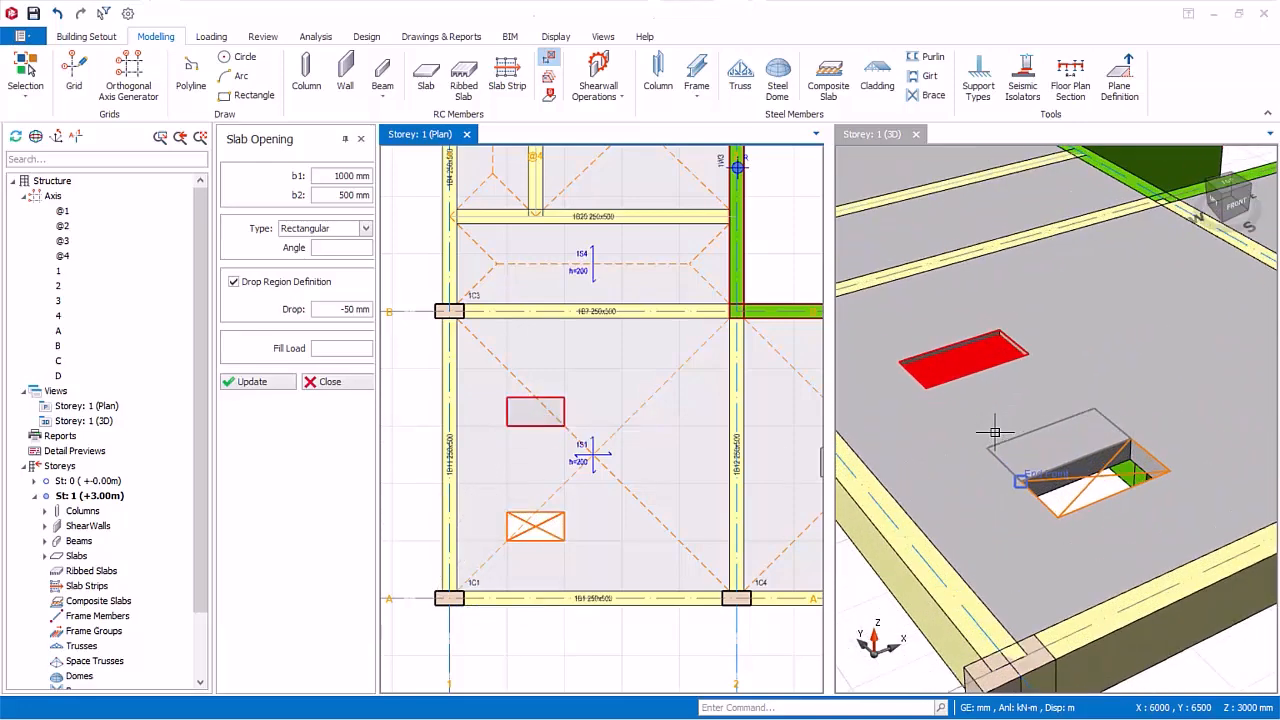
scroll(995, 432, "up", 1)
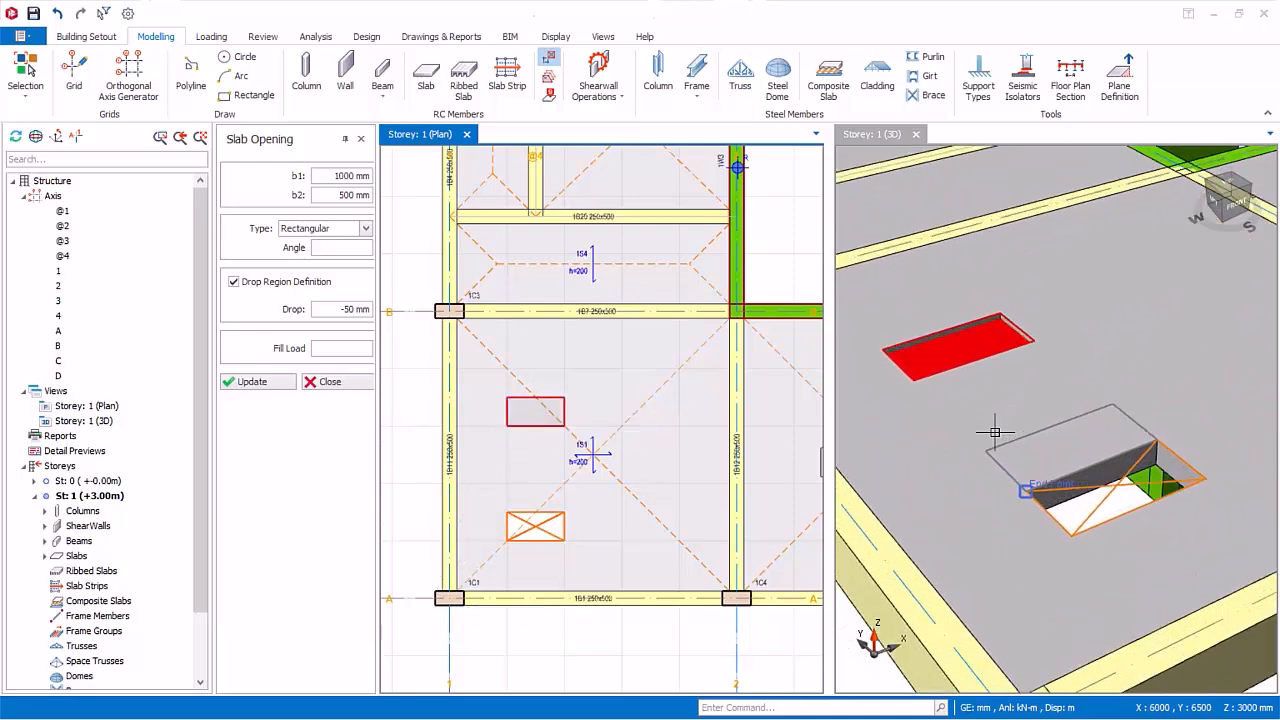
Step: Place a circular slab opening of 1000 mm diameter without a drop, about 3360 mm in X and 3830 mm in Y from axes 1/A
left_click(367, 230)
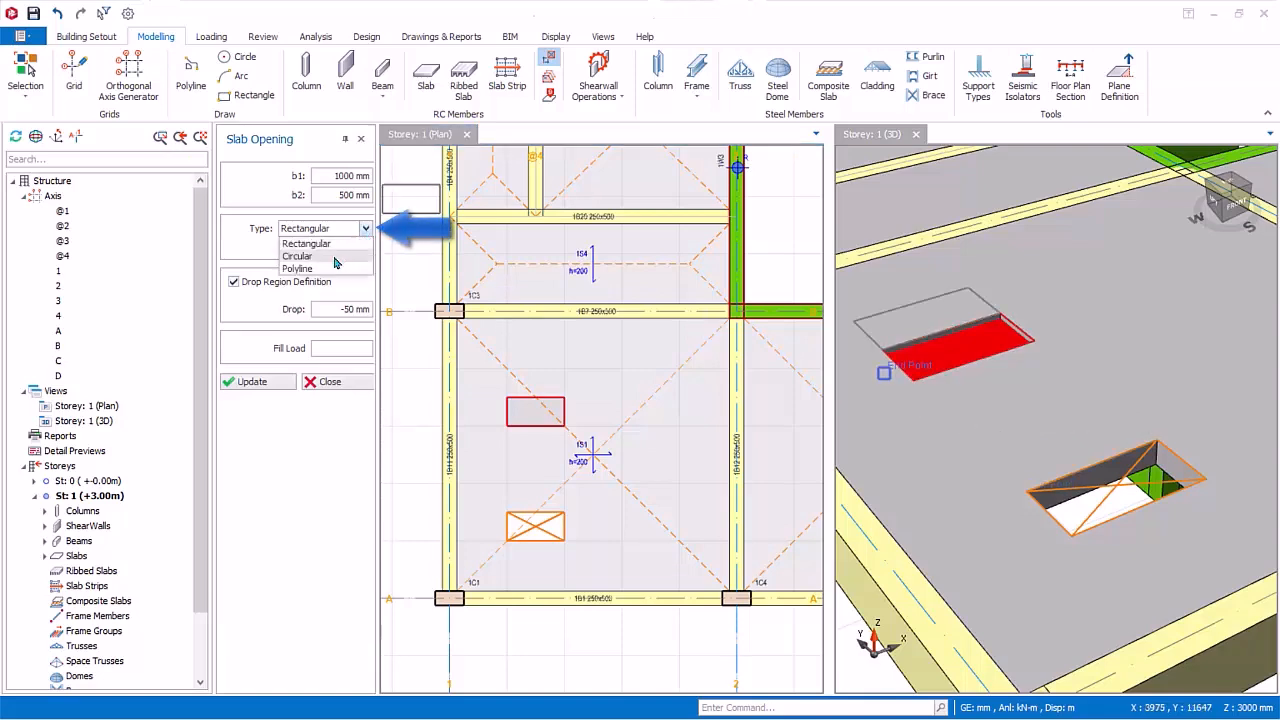
left_click(298, 256)
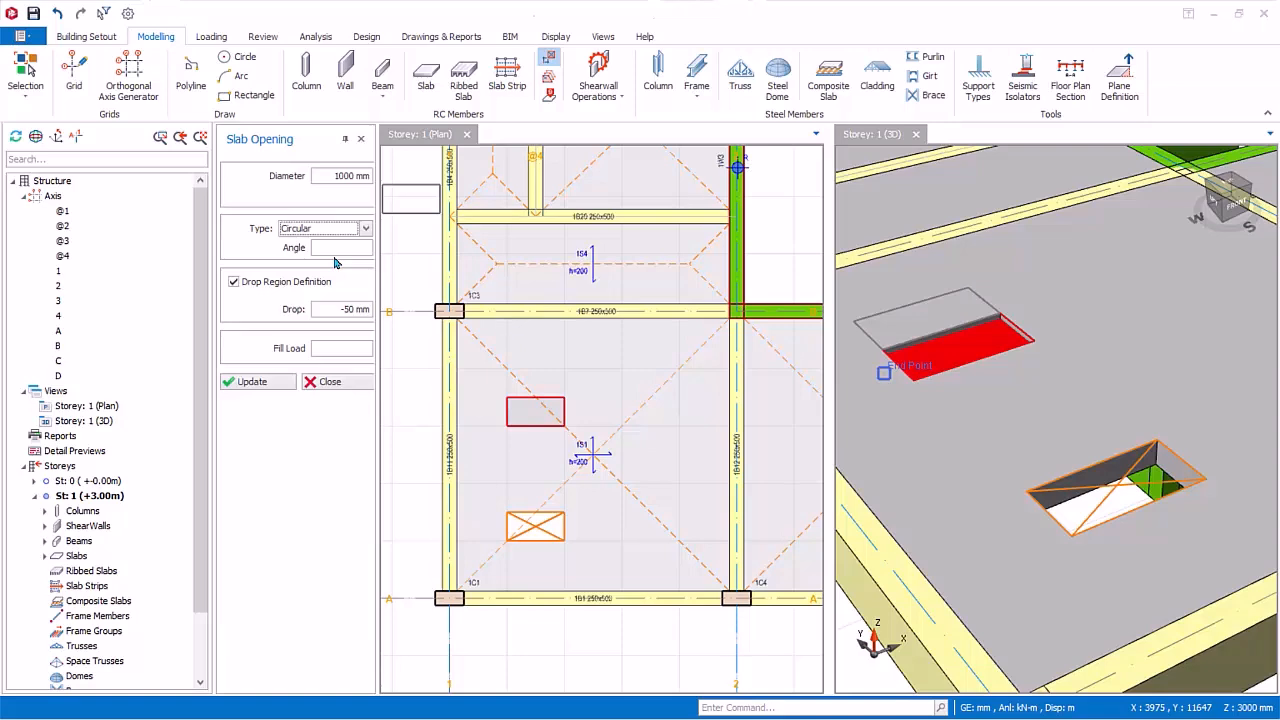
left_click(235, 283)
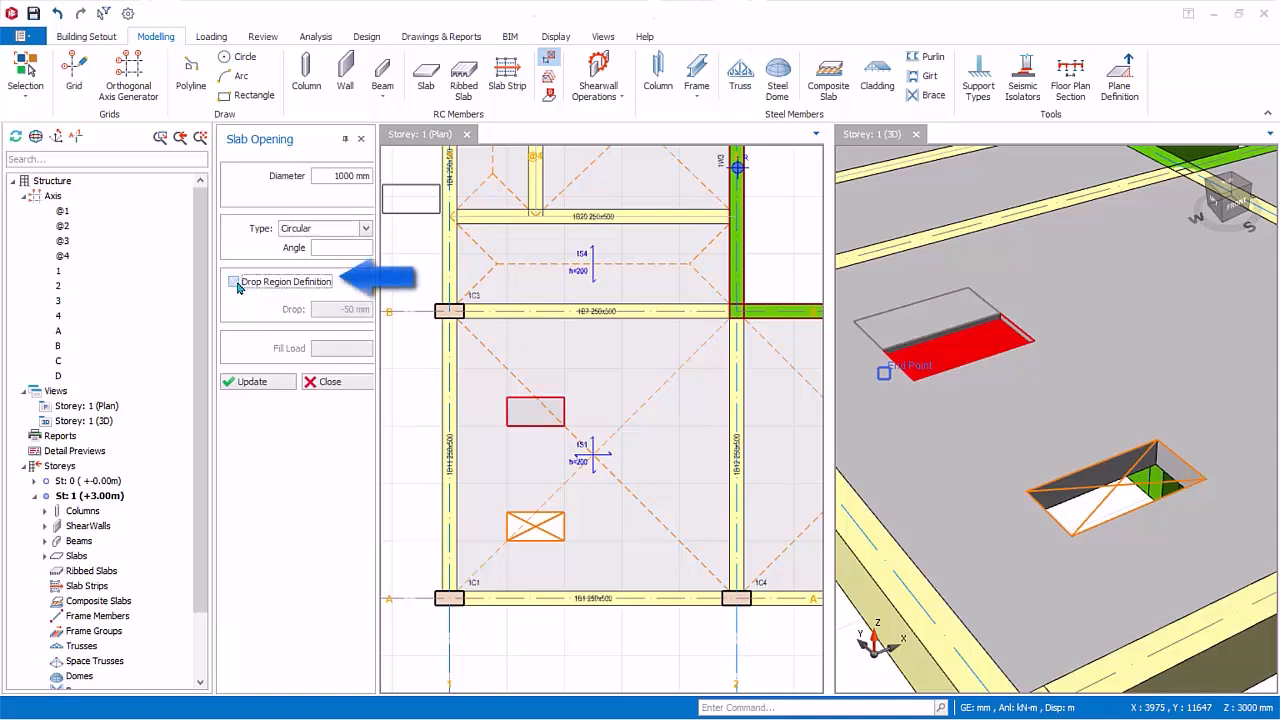
left_click(449, 598)
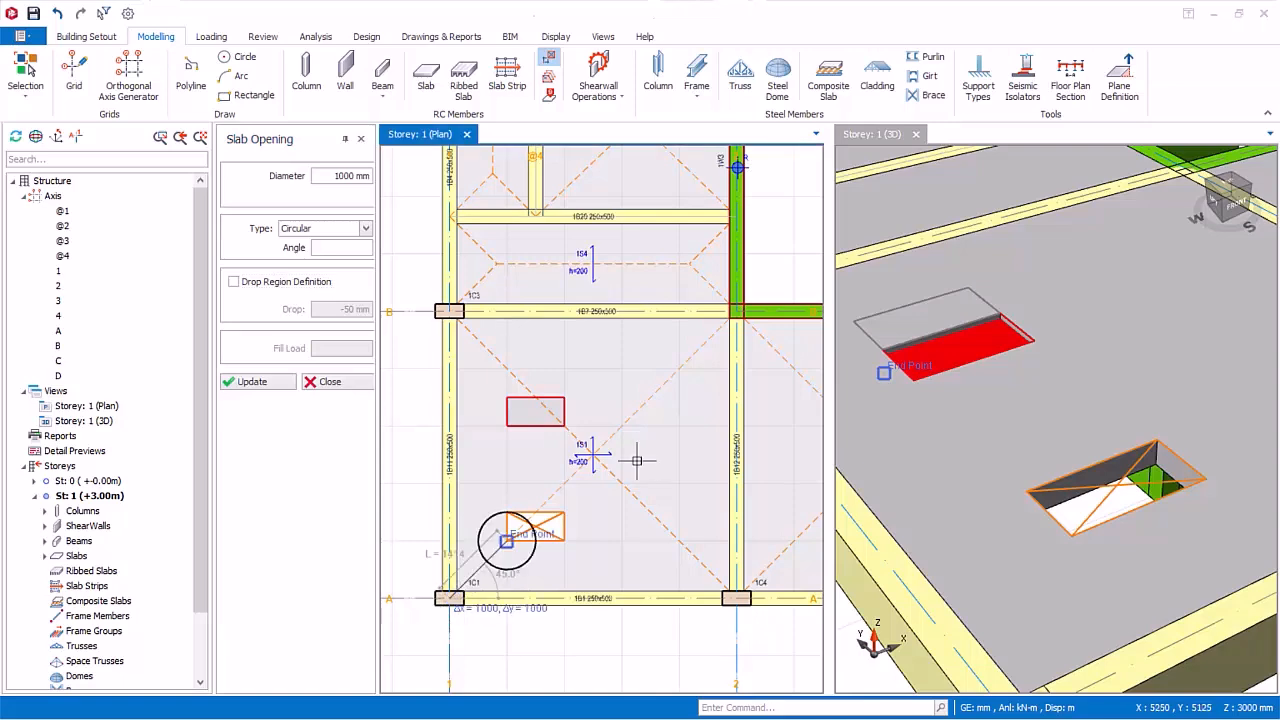
left_click(642, 378)
Step: Begin a polyline slab opening below the circular one with a vertical line and an outward arc about 1250 mm wide
left_click(366, 229)
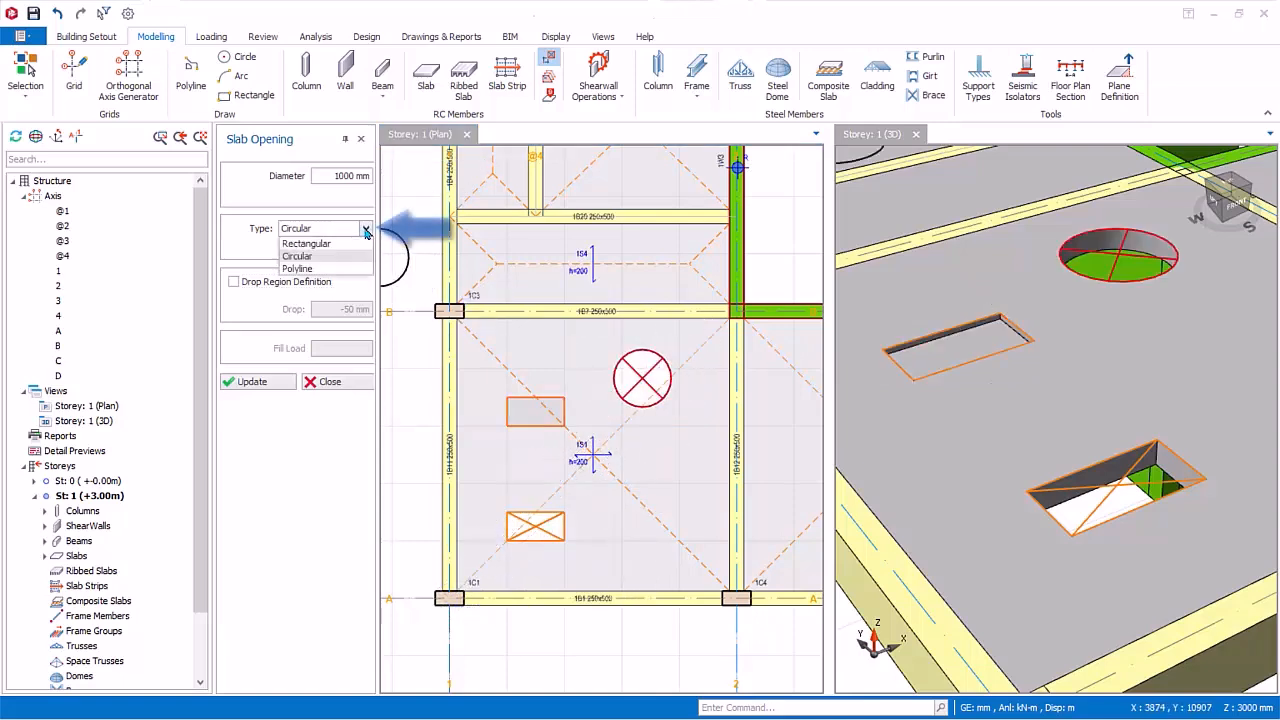
left_click(316, 270)
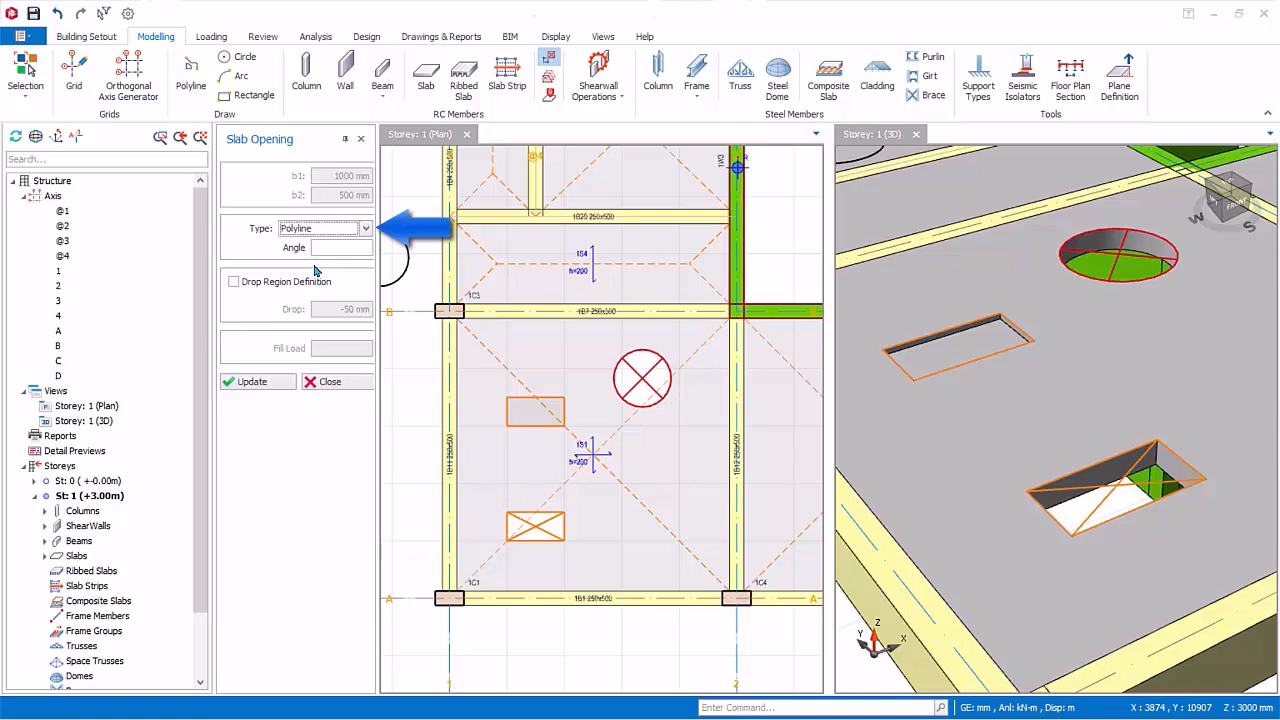
scroll(949, 457, "down", 1)
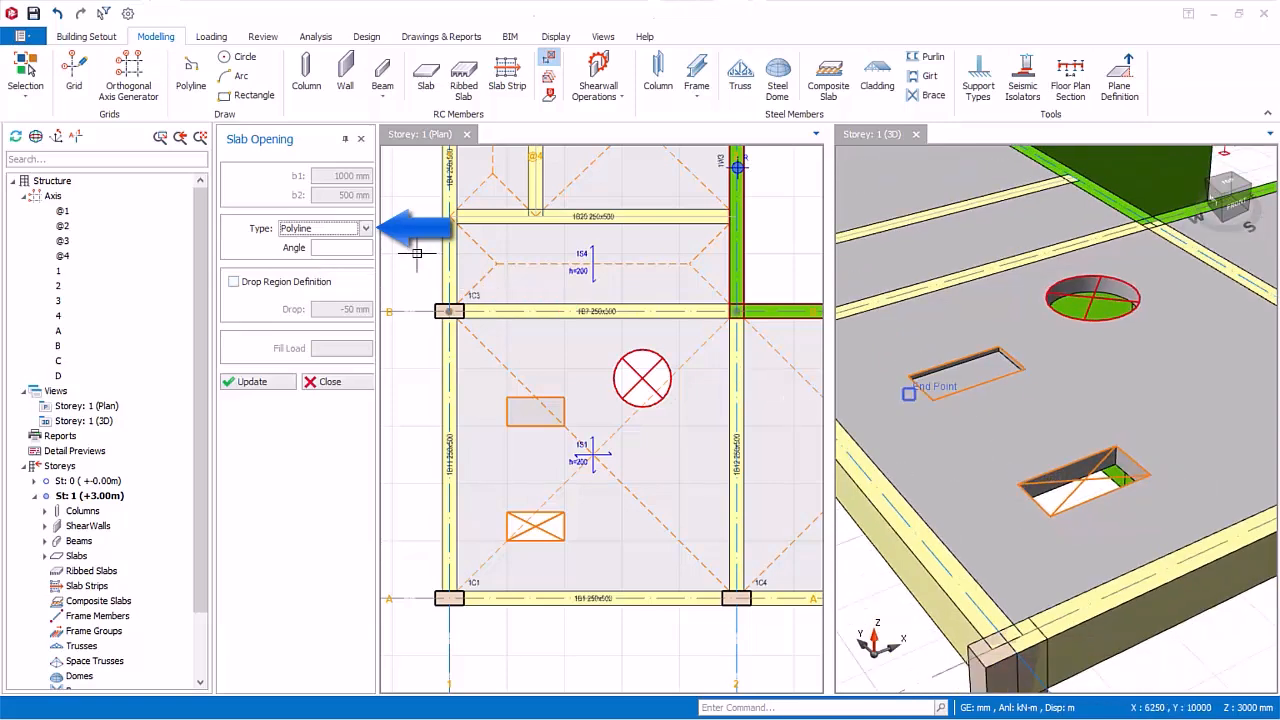
left_click(620, 541)
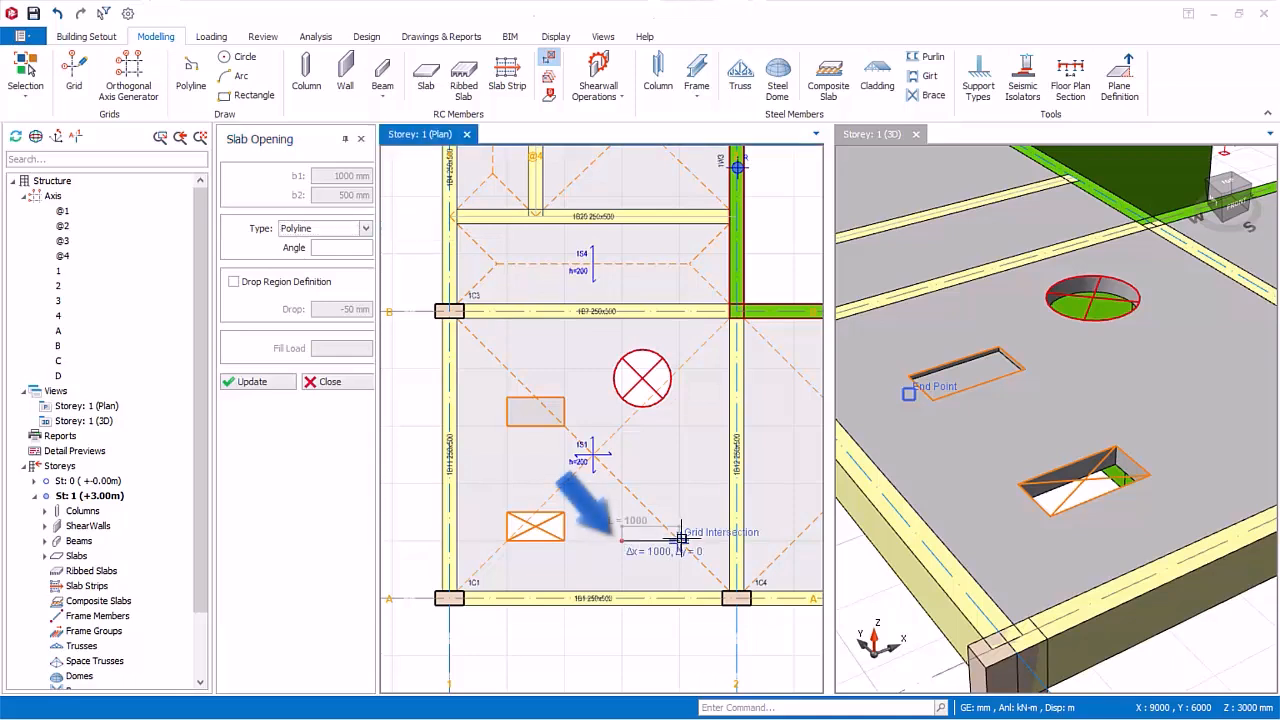
left_click(621, 462)
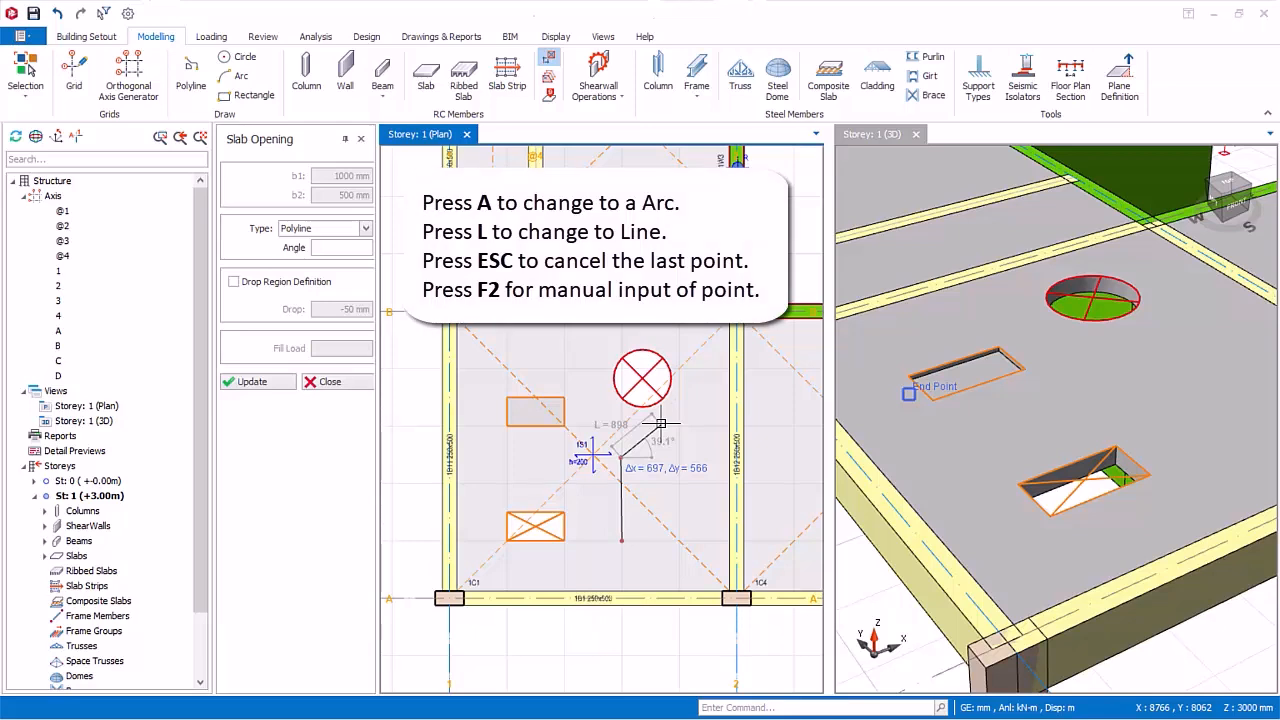
key("a")
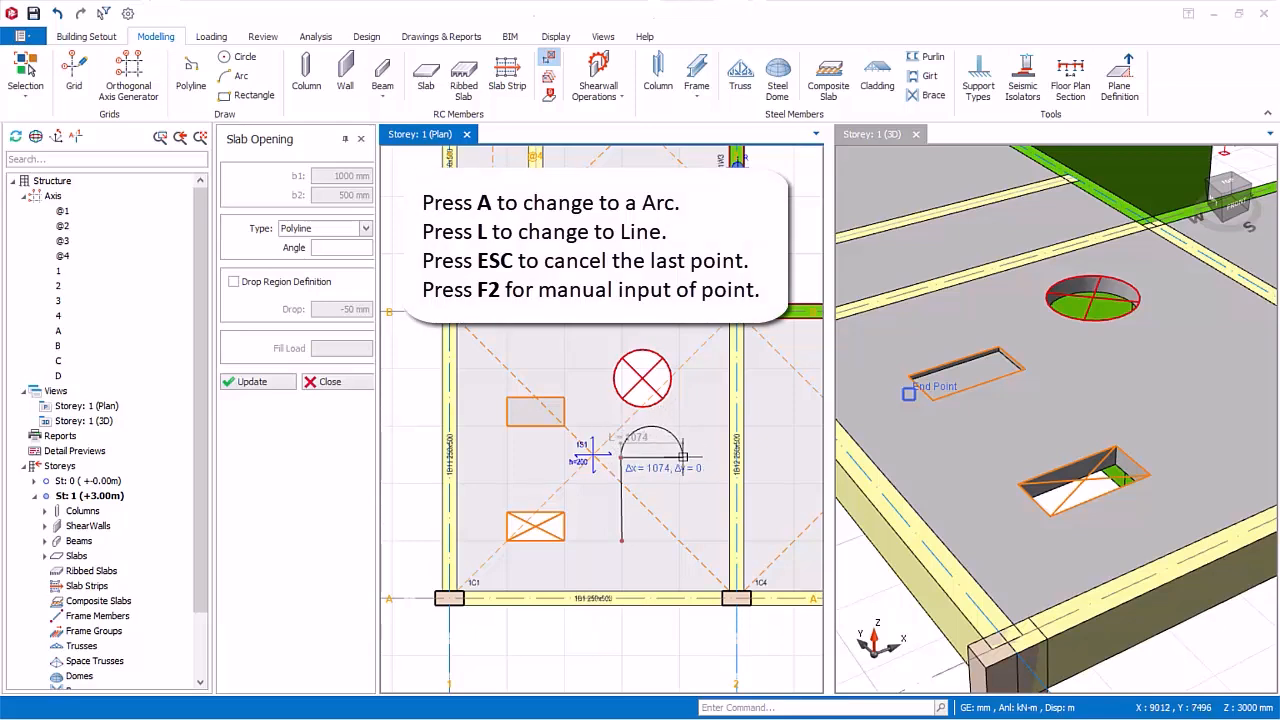
left_click(692, 459)
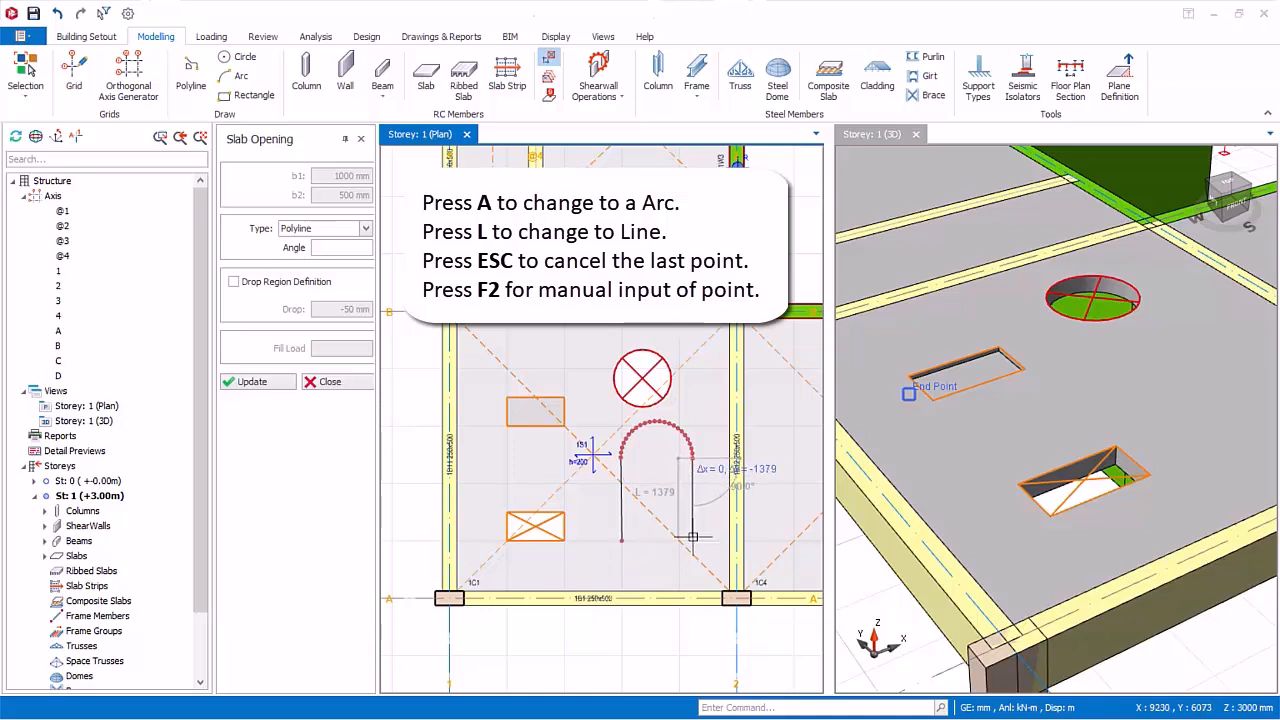
Step: Complete the arched opening with a second vertical side about 1400 mm long and a line back to the start point, and finish opening insertion
left_click(692, 537)
scroll(650, 540, "up", 2)
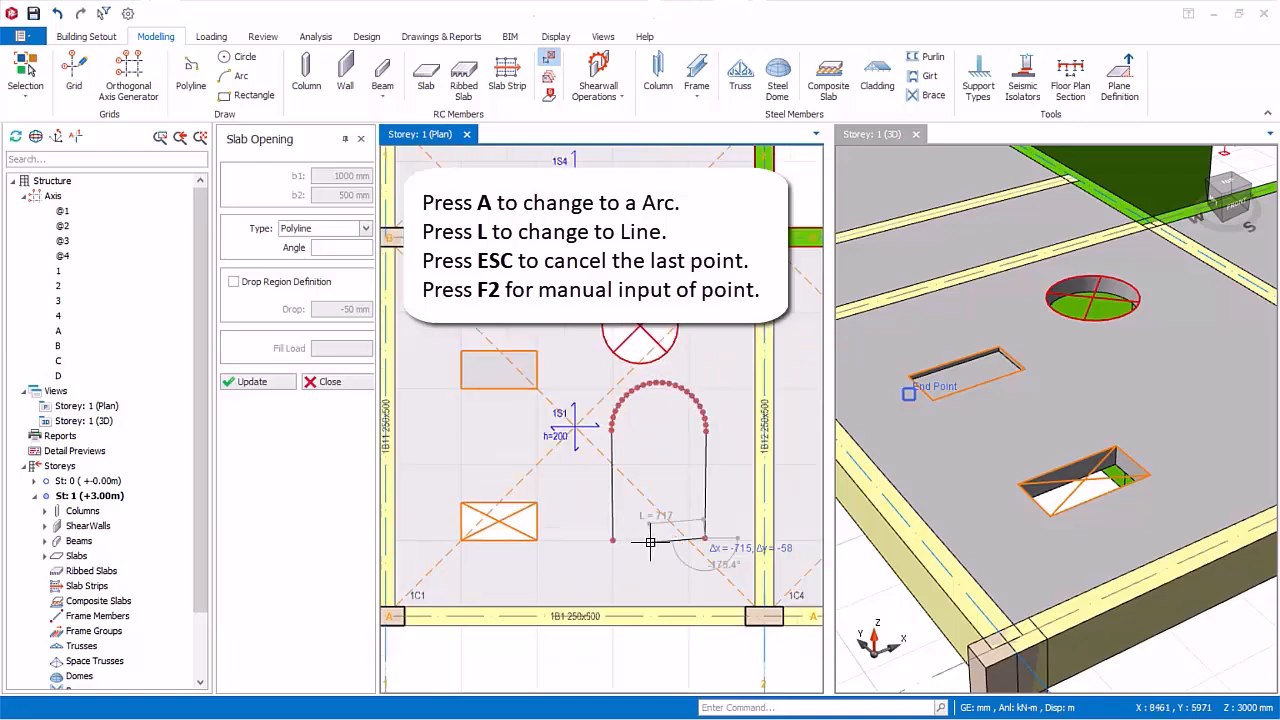
scroll(604, 535, "down", 1)
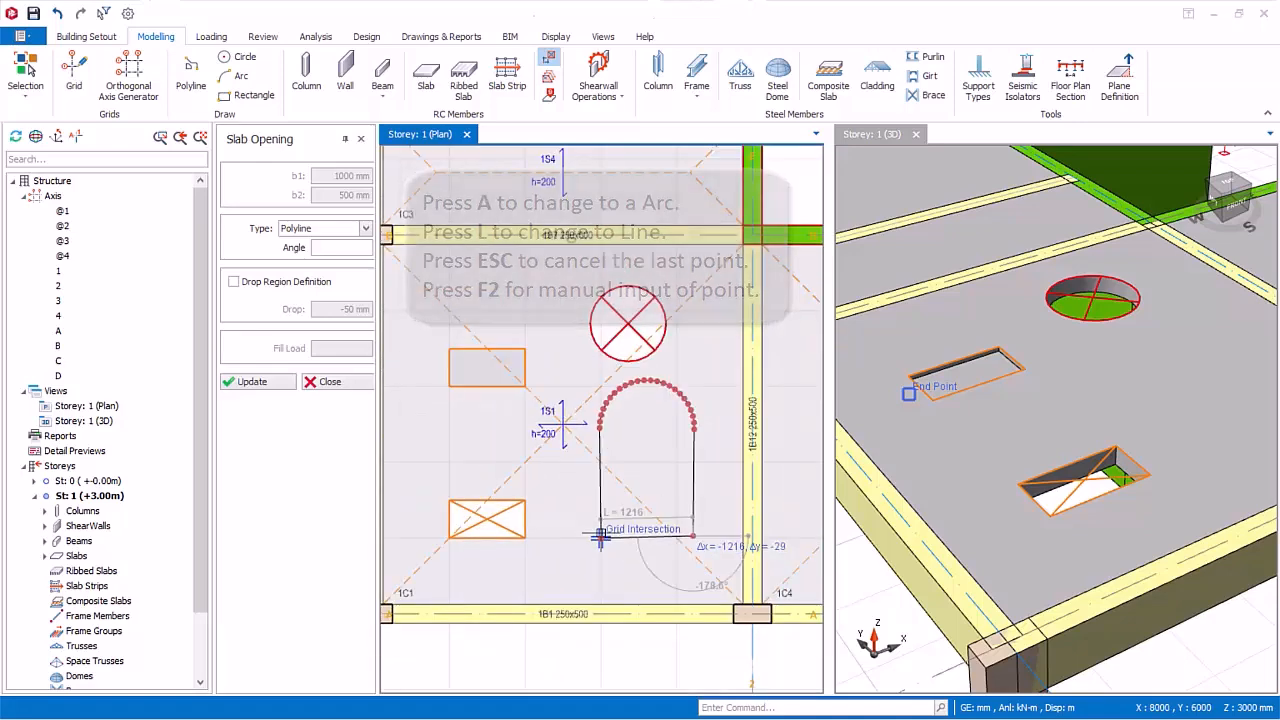
scroll(665, 526, "down", 1)
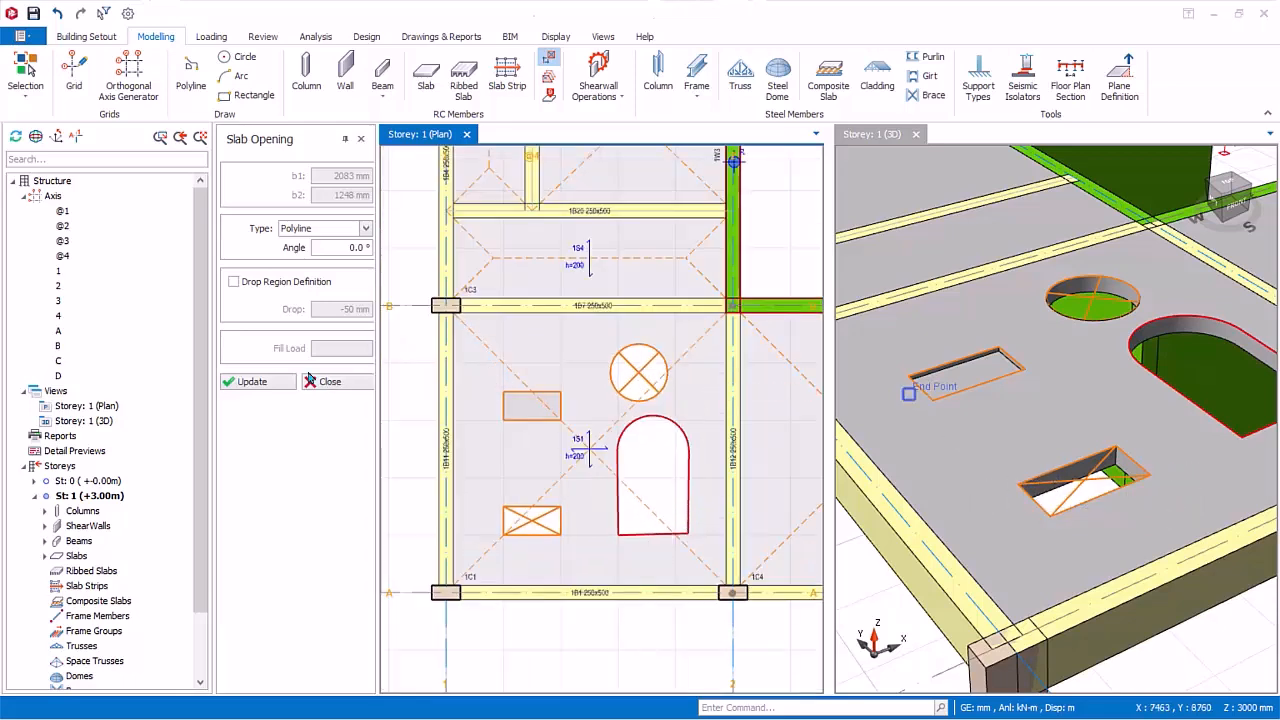
left_click(329, 387)
left_click(329, 386)
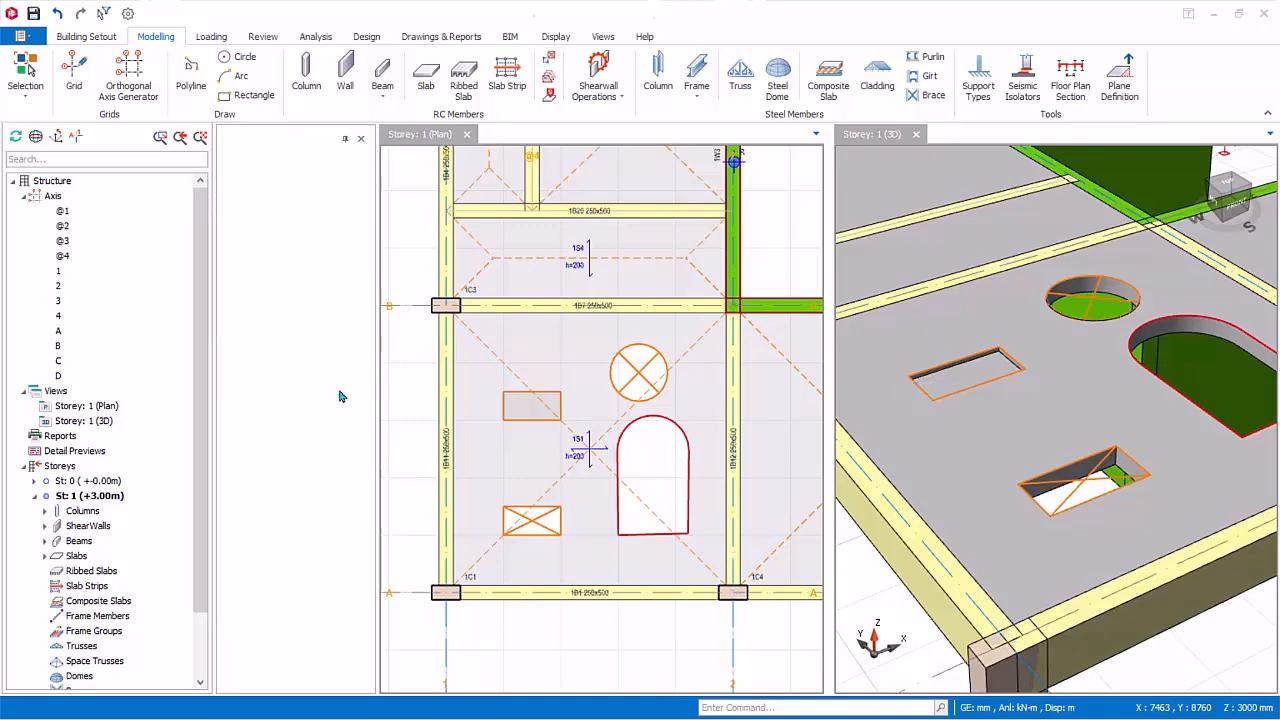
Step: Delete the circular opening, the arched polyline opening and the drop region from the slab between axes 1–2 and A–B
left_click(615, 390)
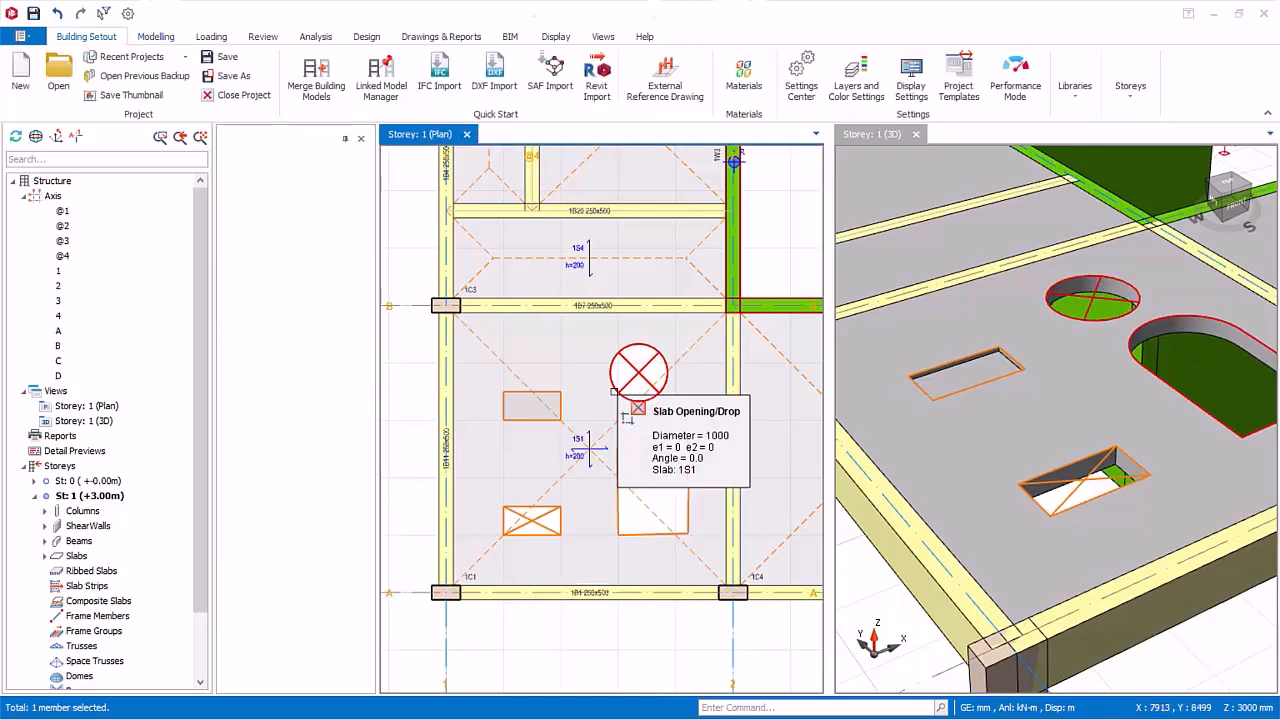
key("Delete")
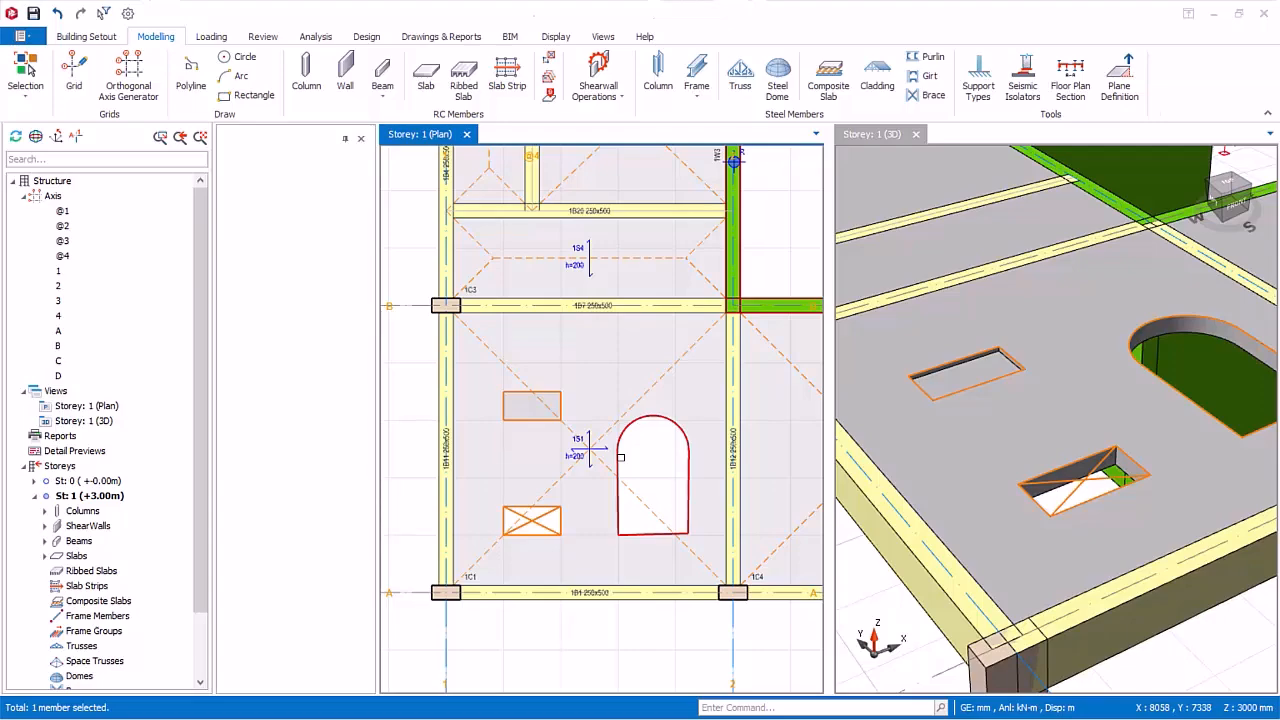
left_click(530, 408)
key("Delete")
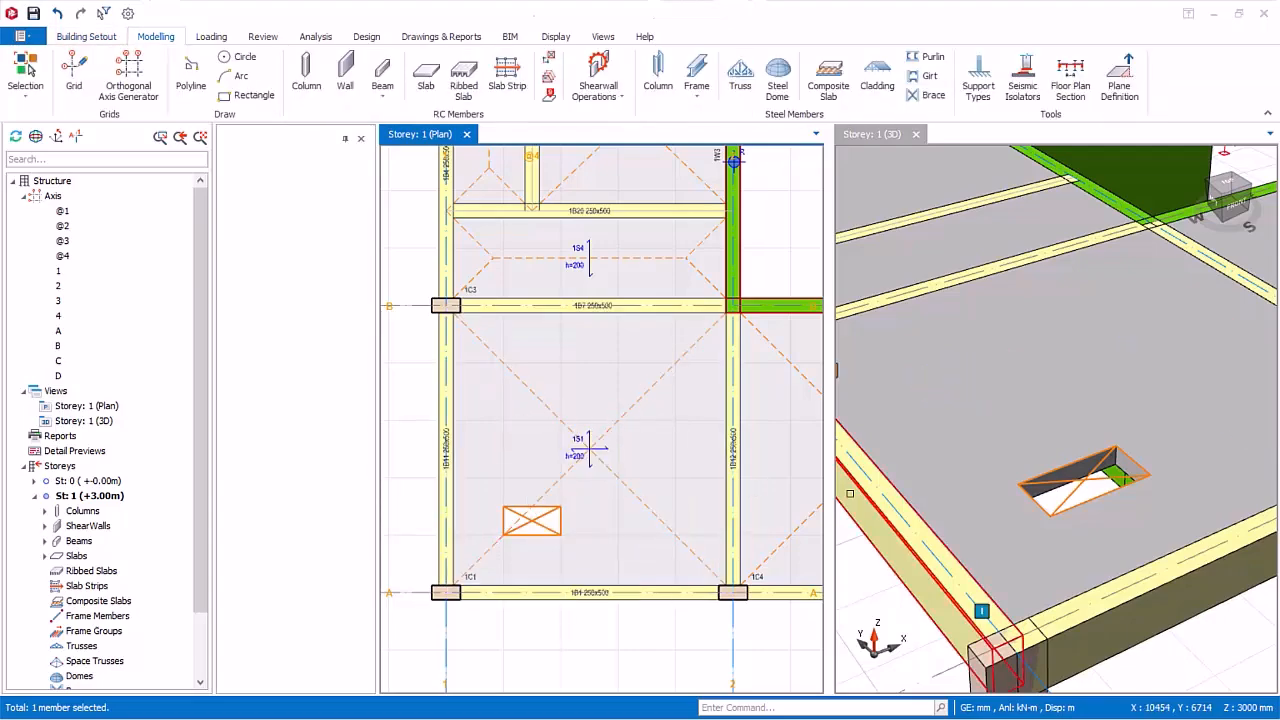